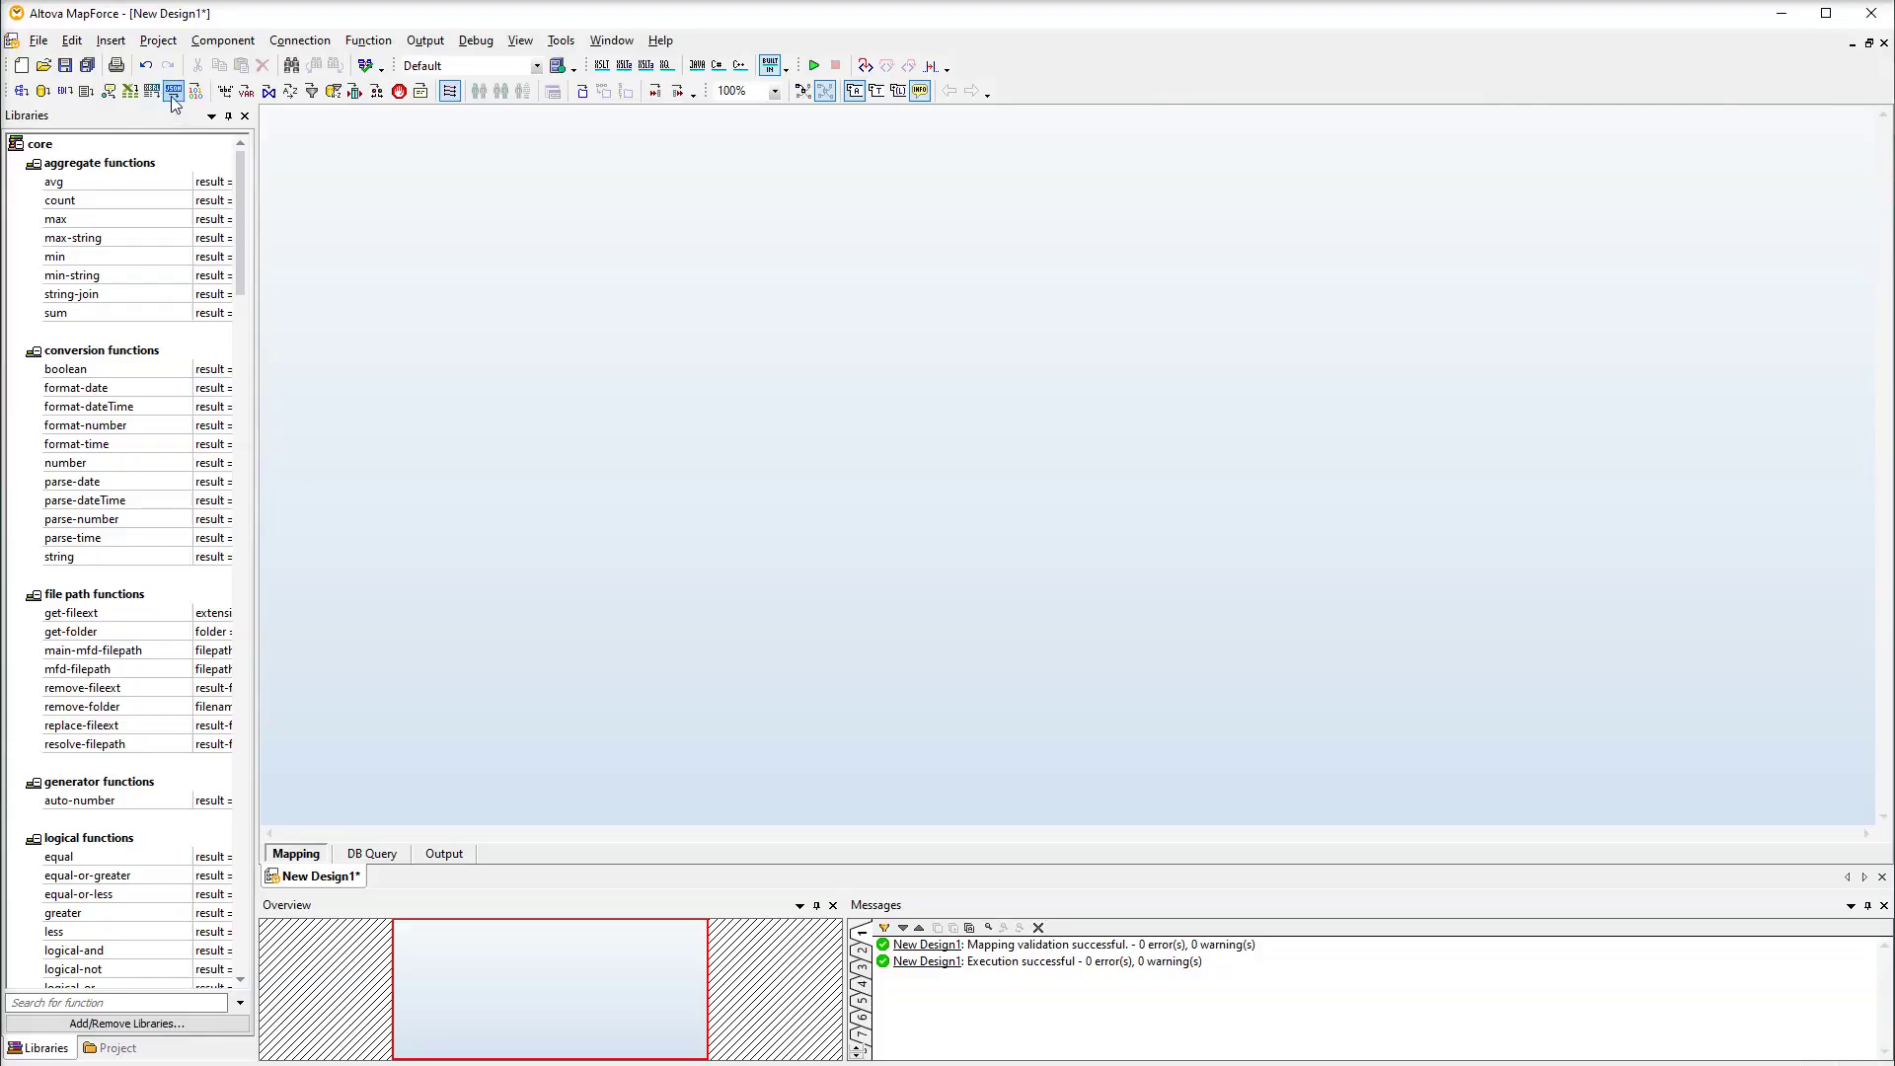
# - Insert a JSON component from Books.schema.json, using Books.json as its sample data
pyautogui.click(173, 92)
pyautogui.click(937, 502)
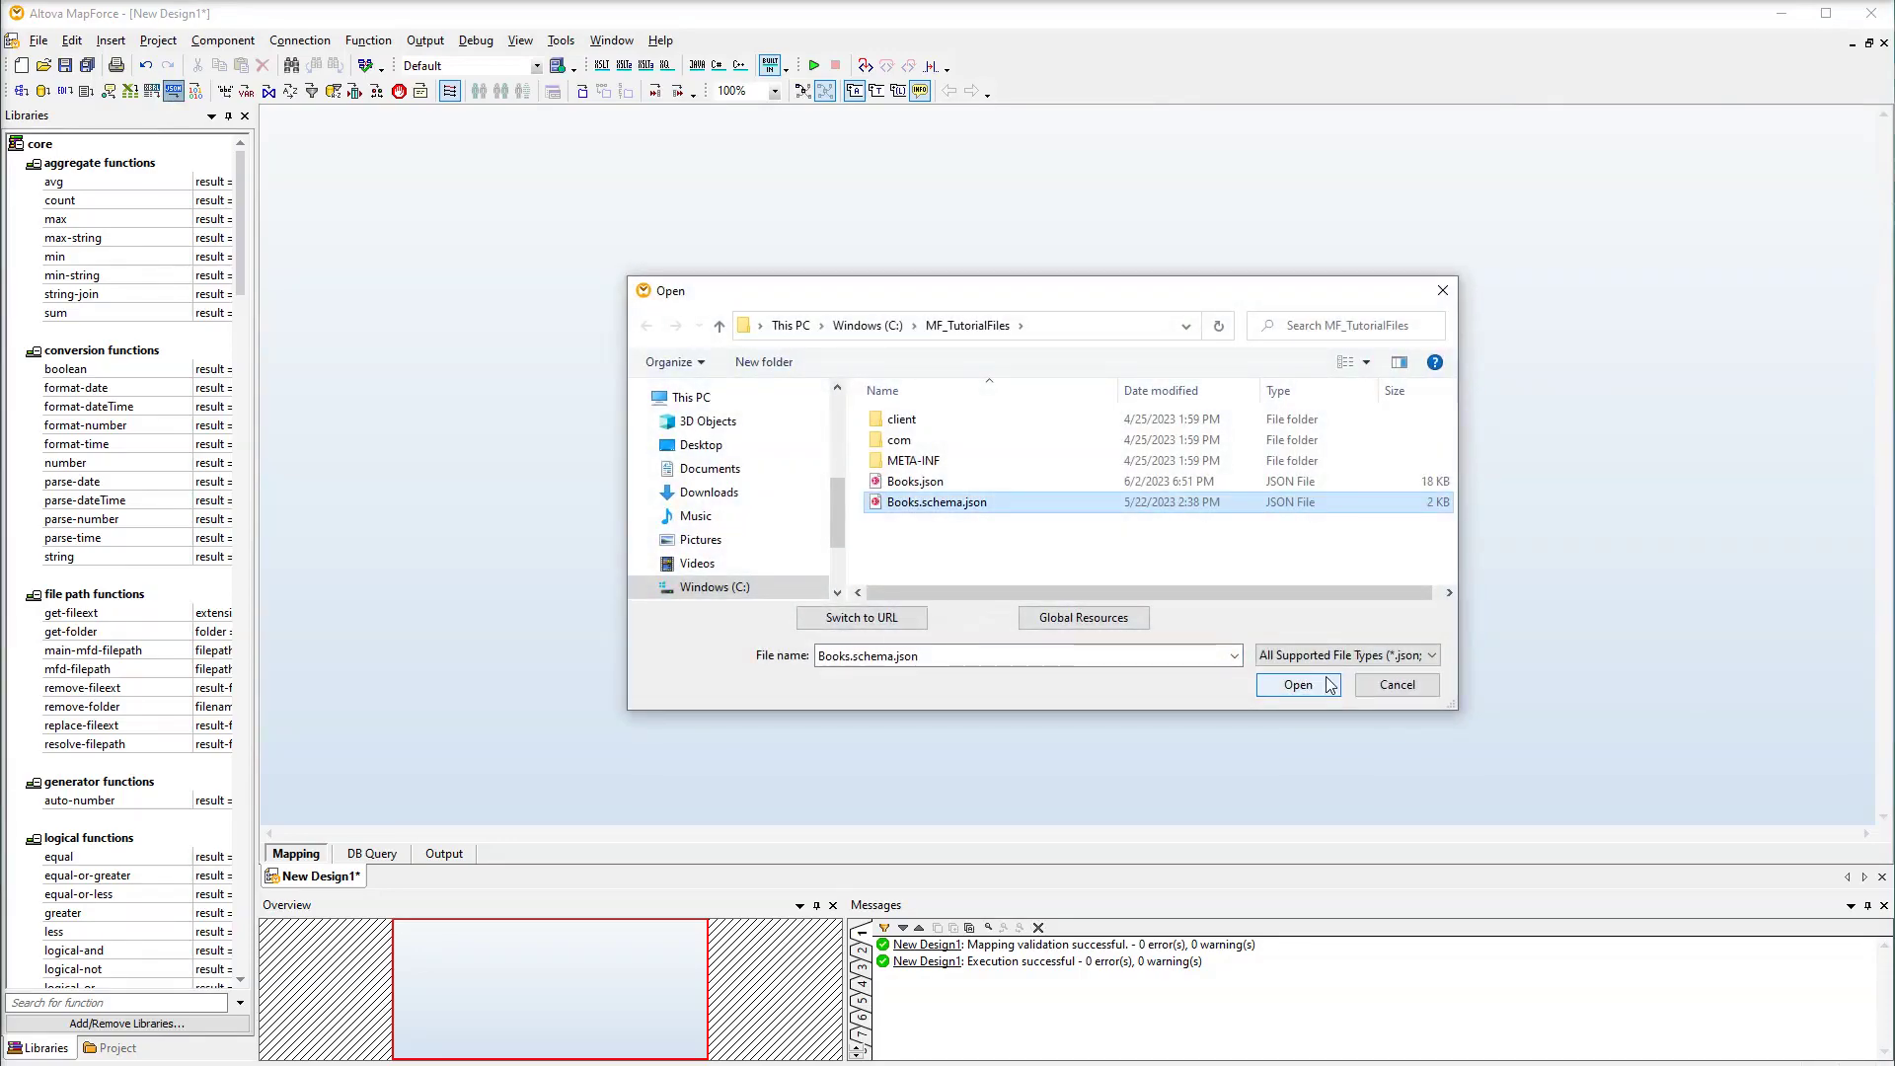
pyautogui.click(1297, 684)
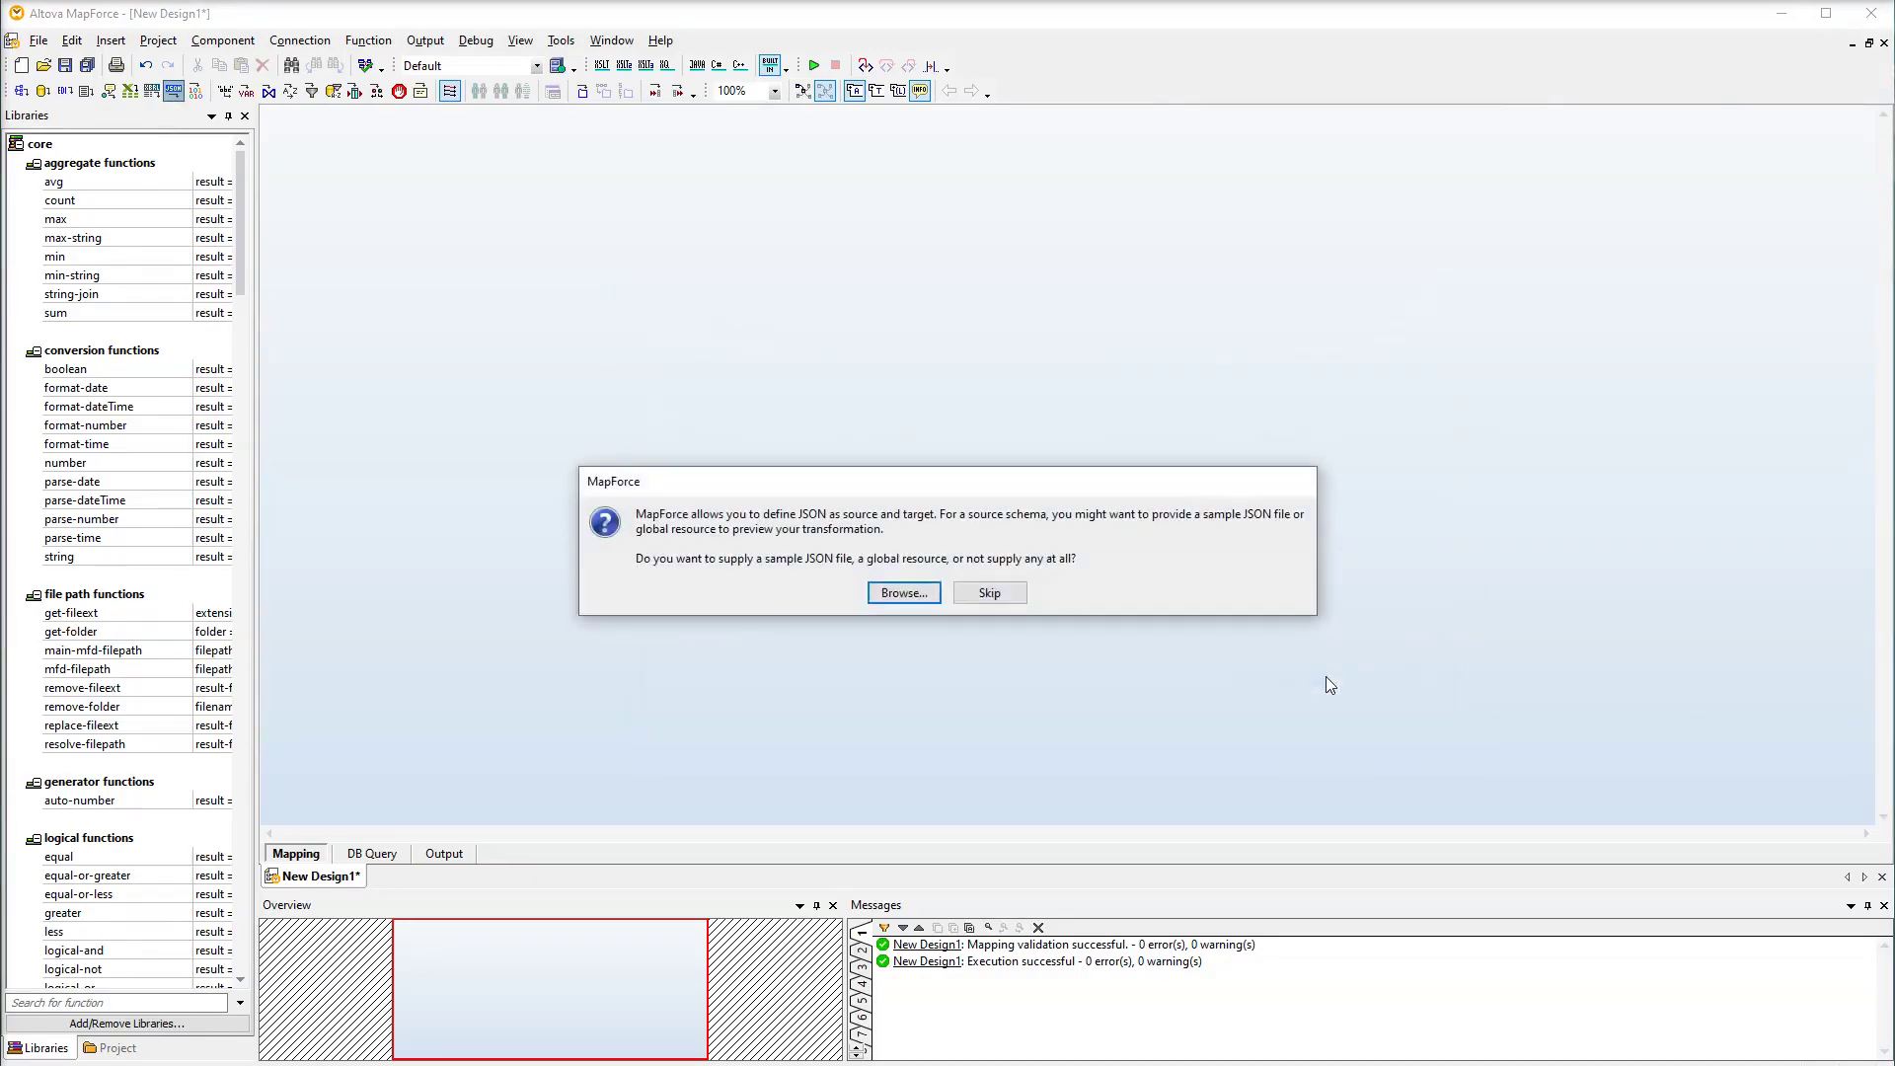
pyautogui.click(903, 593)
pyautogui.click(914, 481)
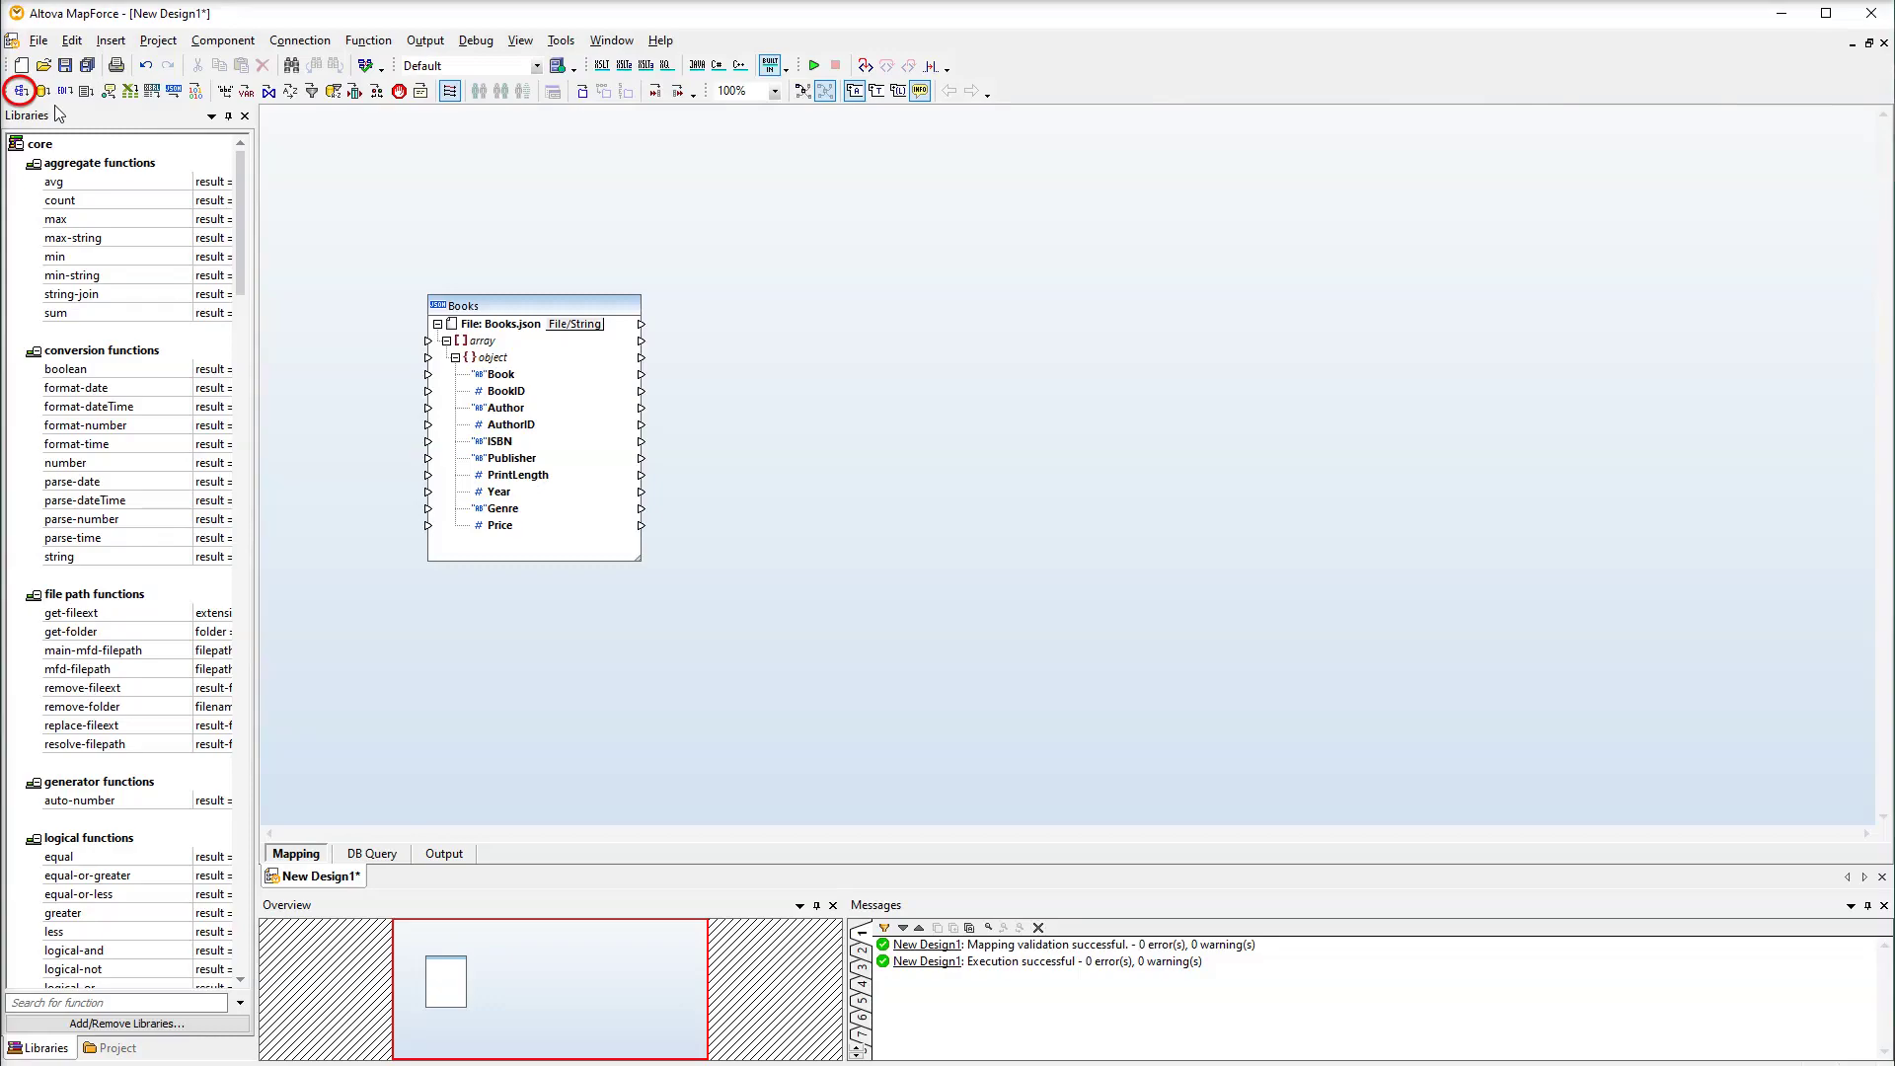
# - Insert the BookList schema as an XML target component, skipping the sample XML file
pyautogui.click(24, 90)
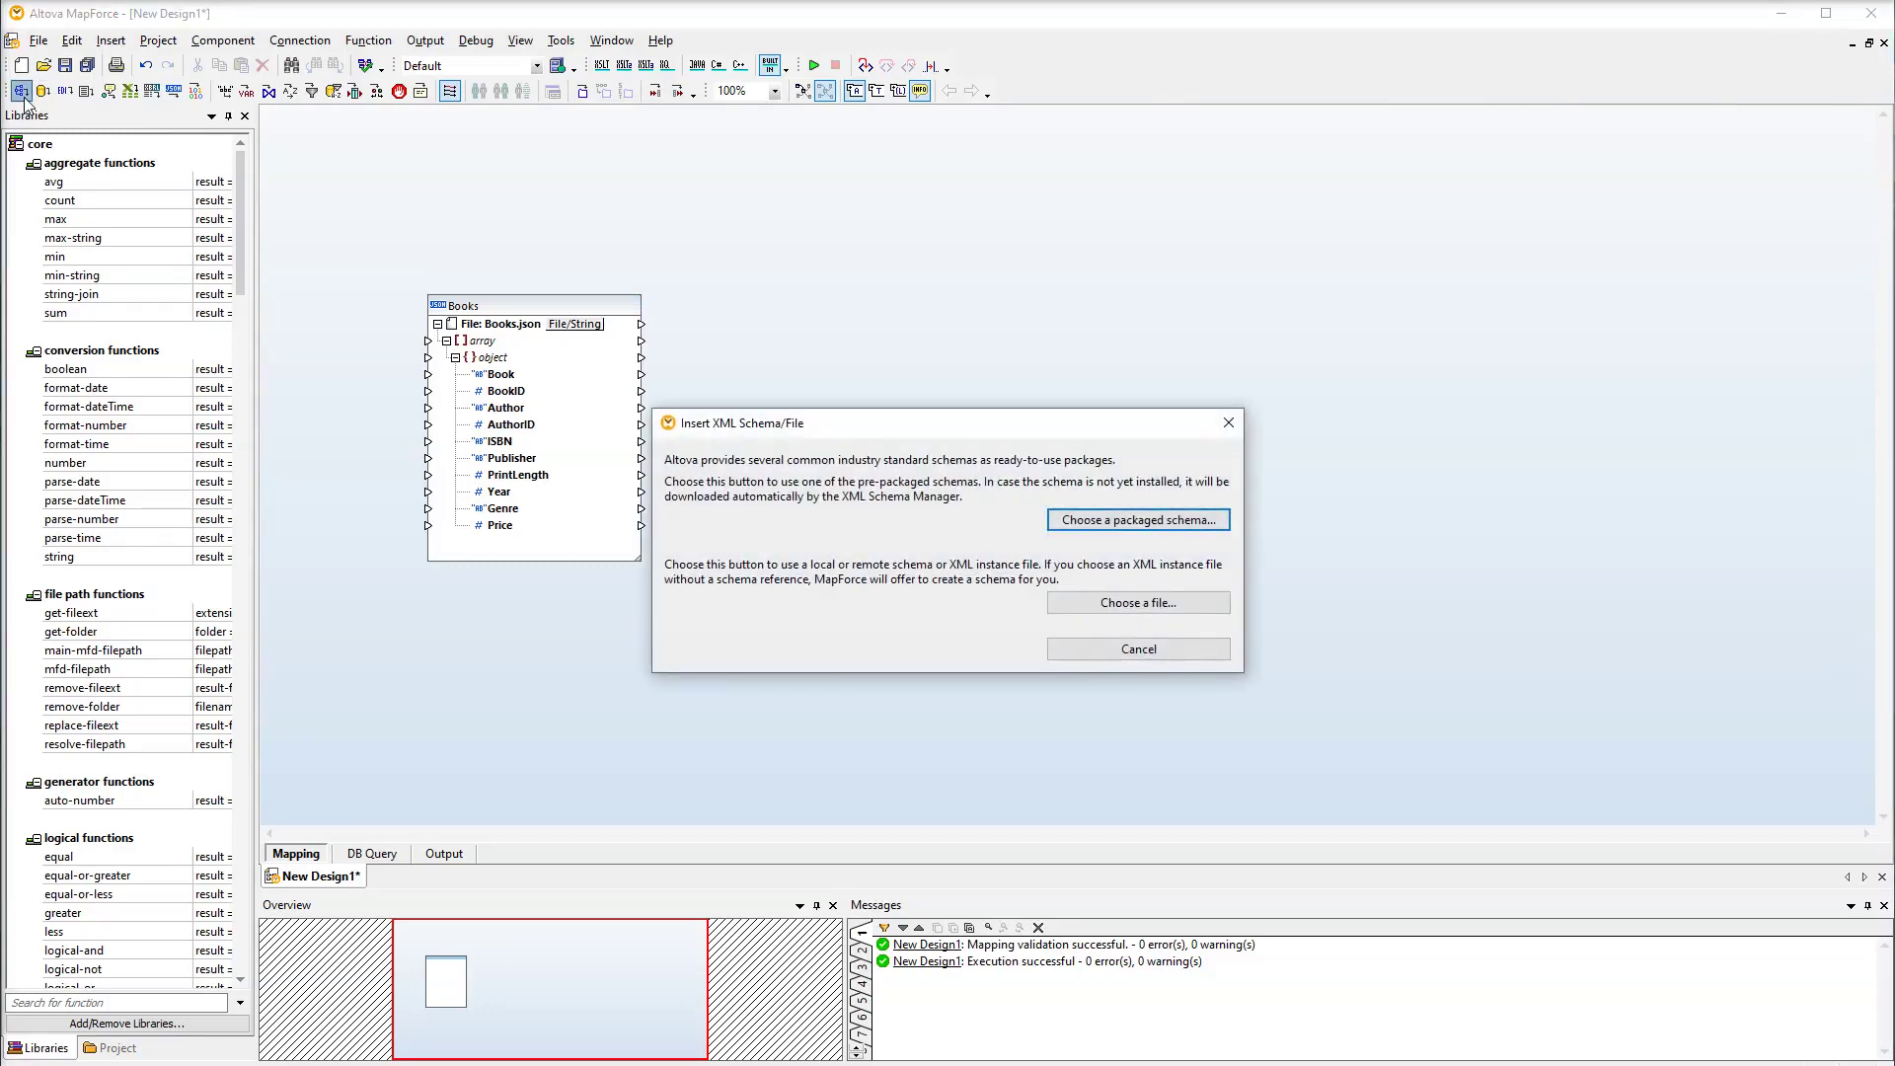
pyautogui.click(1137, 603)
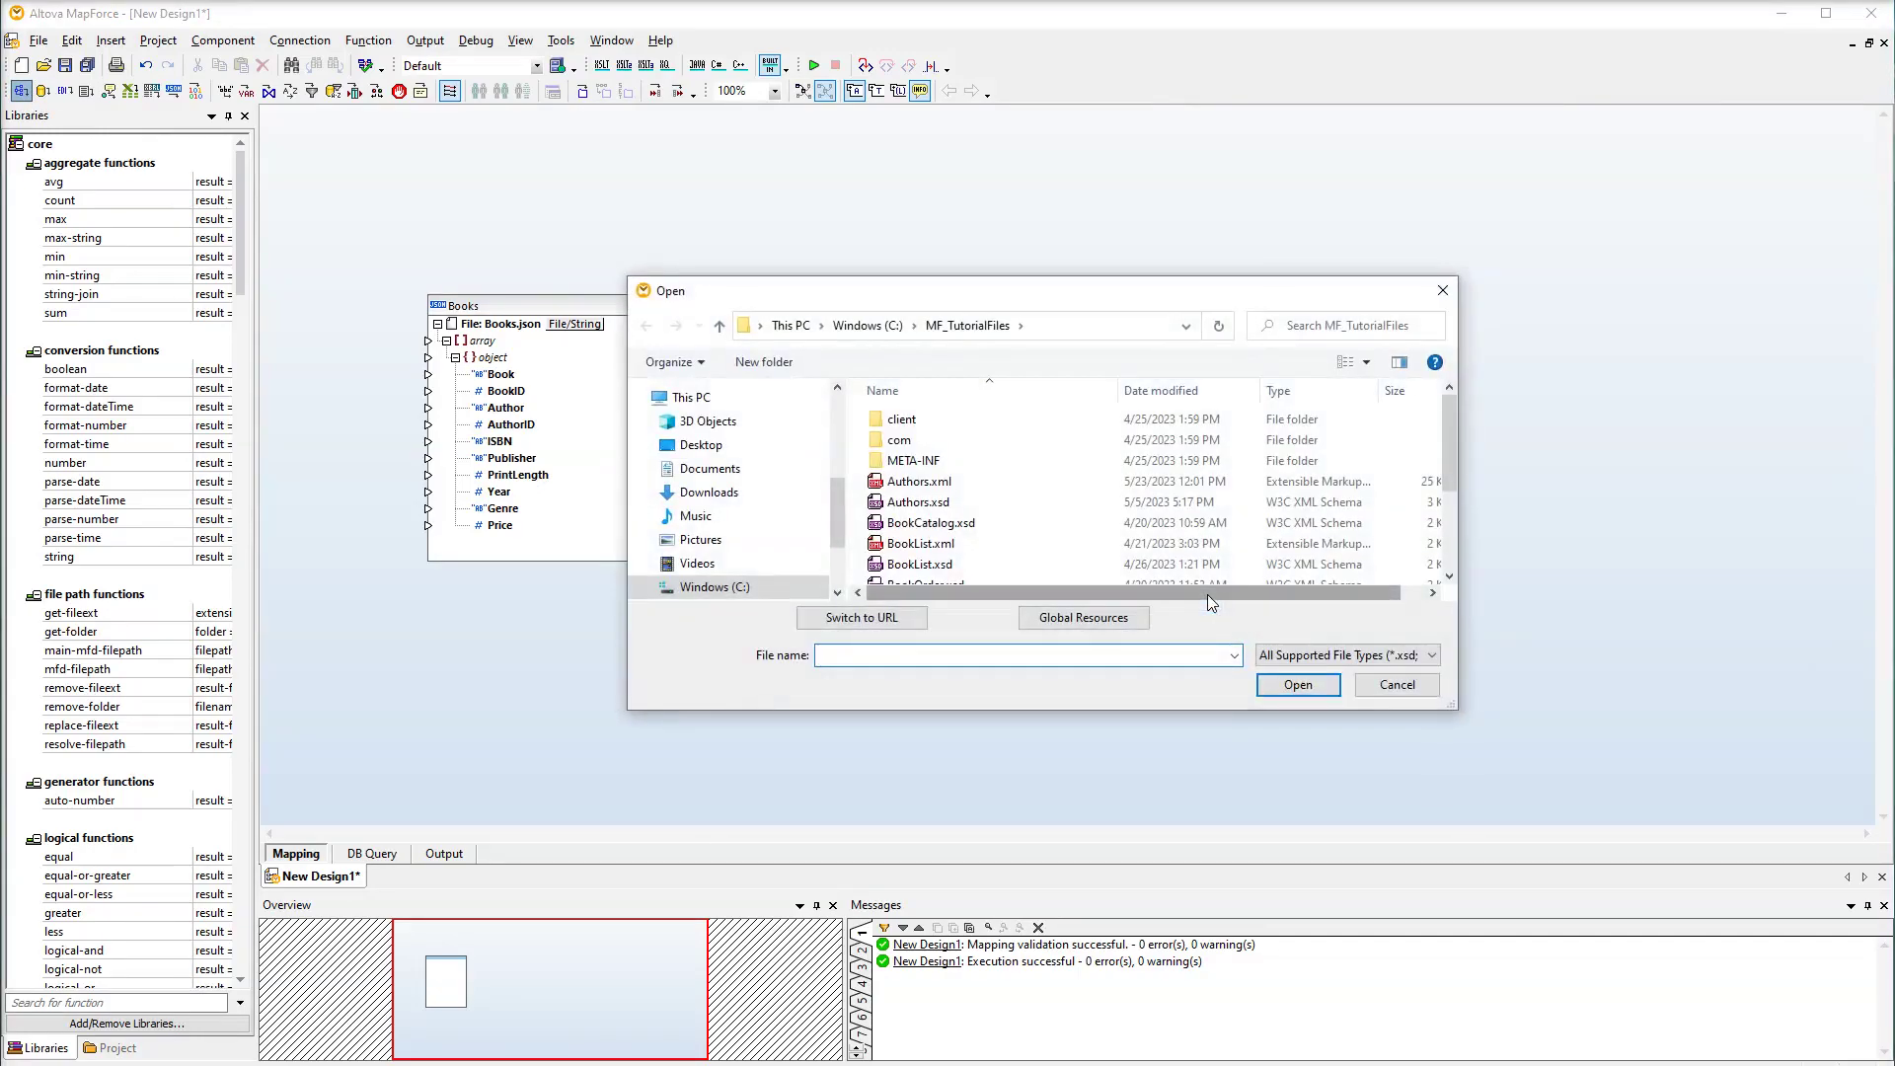
pyautogui.click(918, 564)
pyautogui.click(1298, 684)
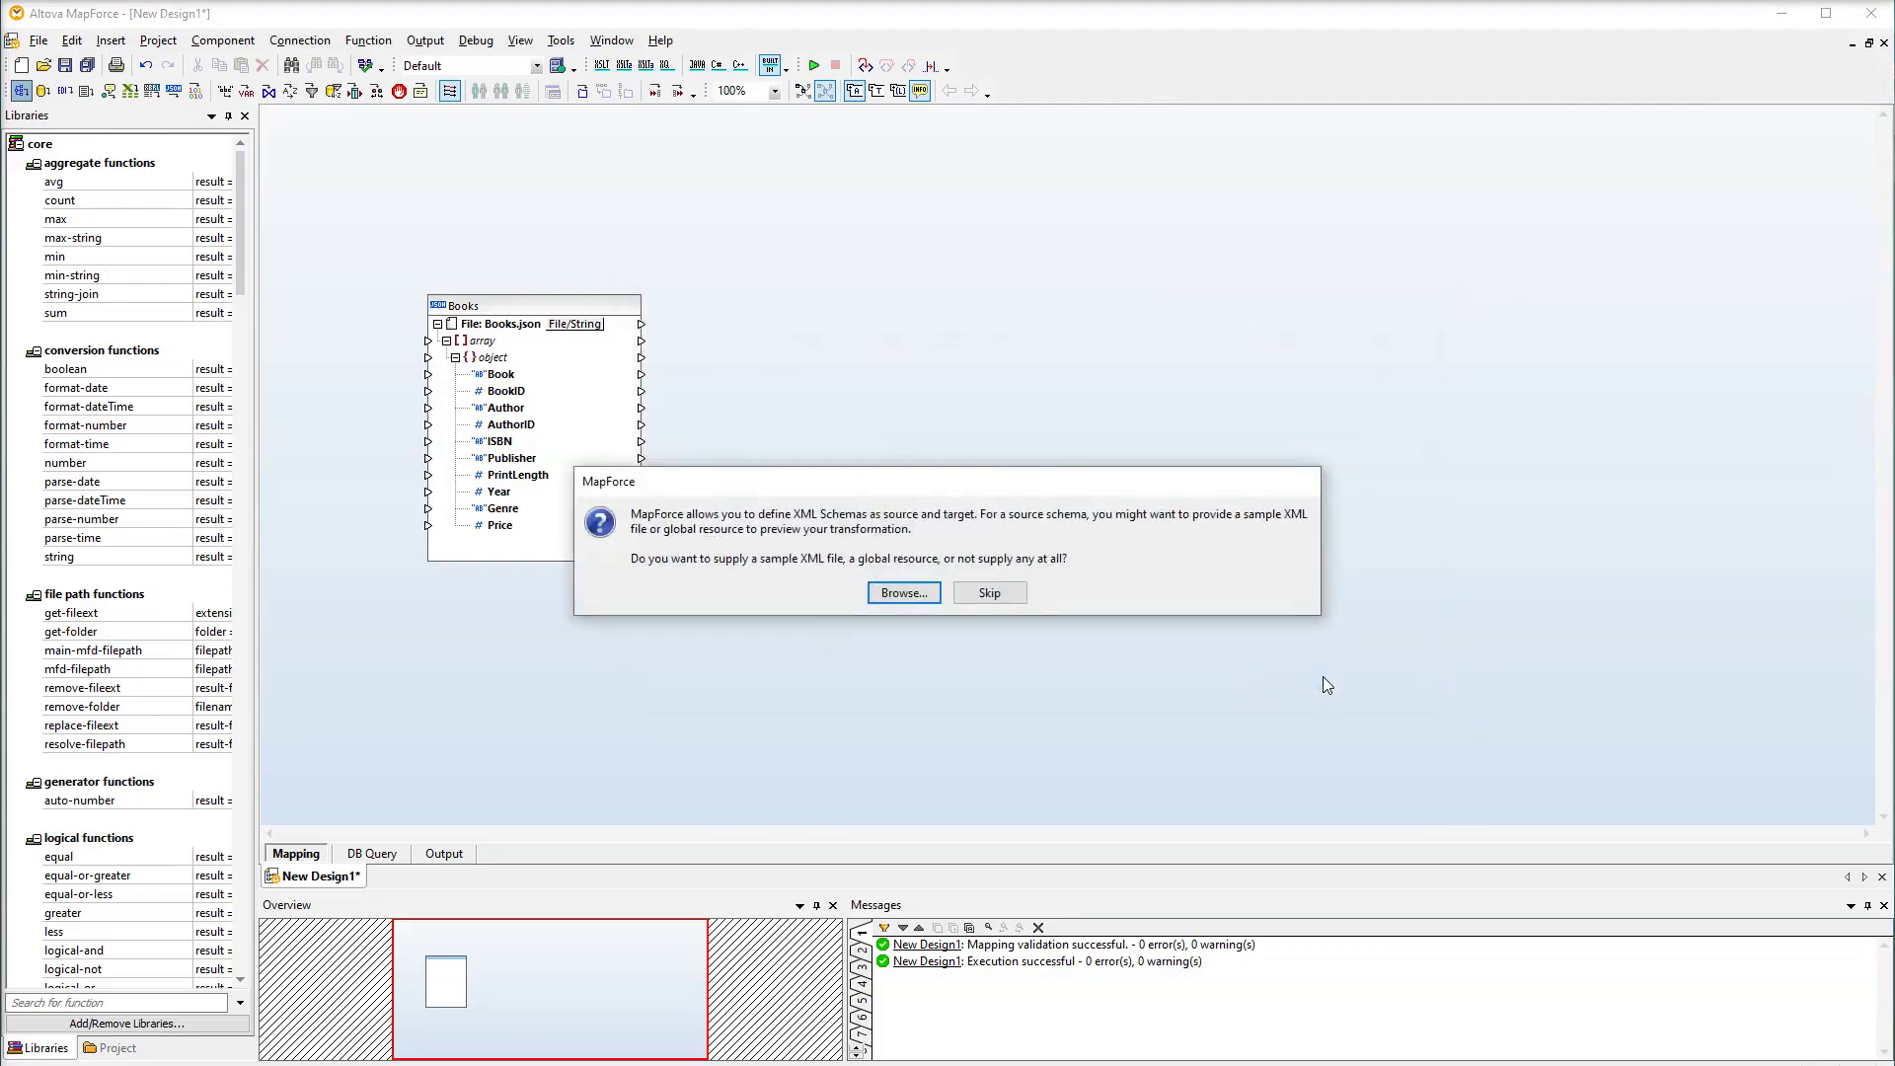
pyautogui.click(1017, 592)
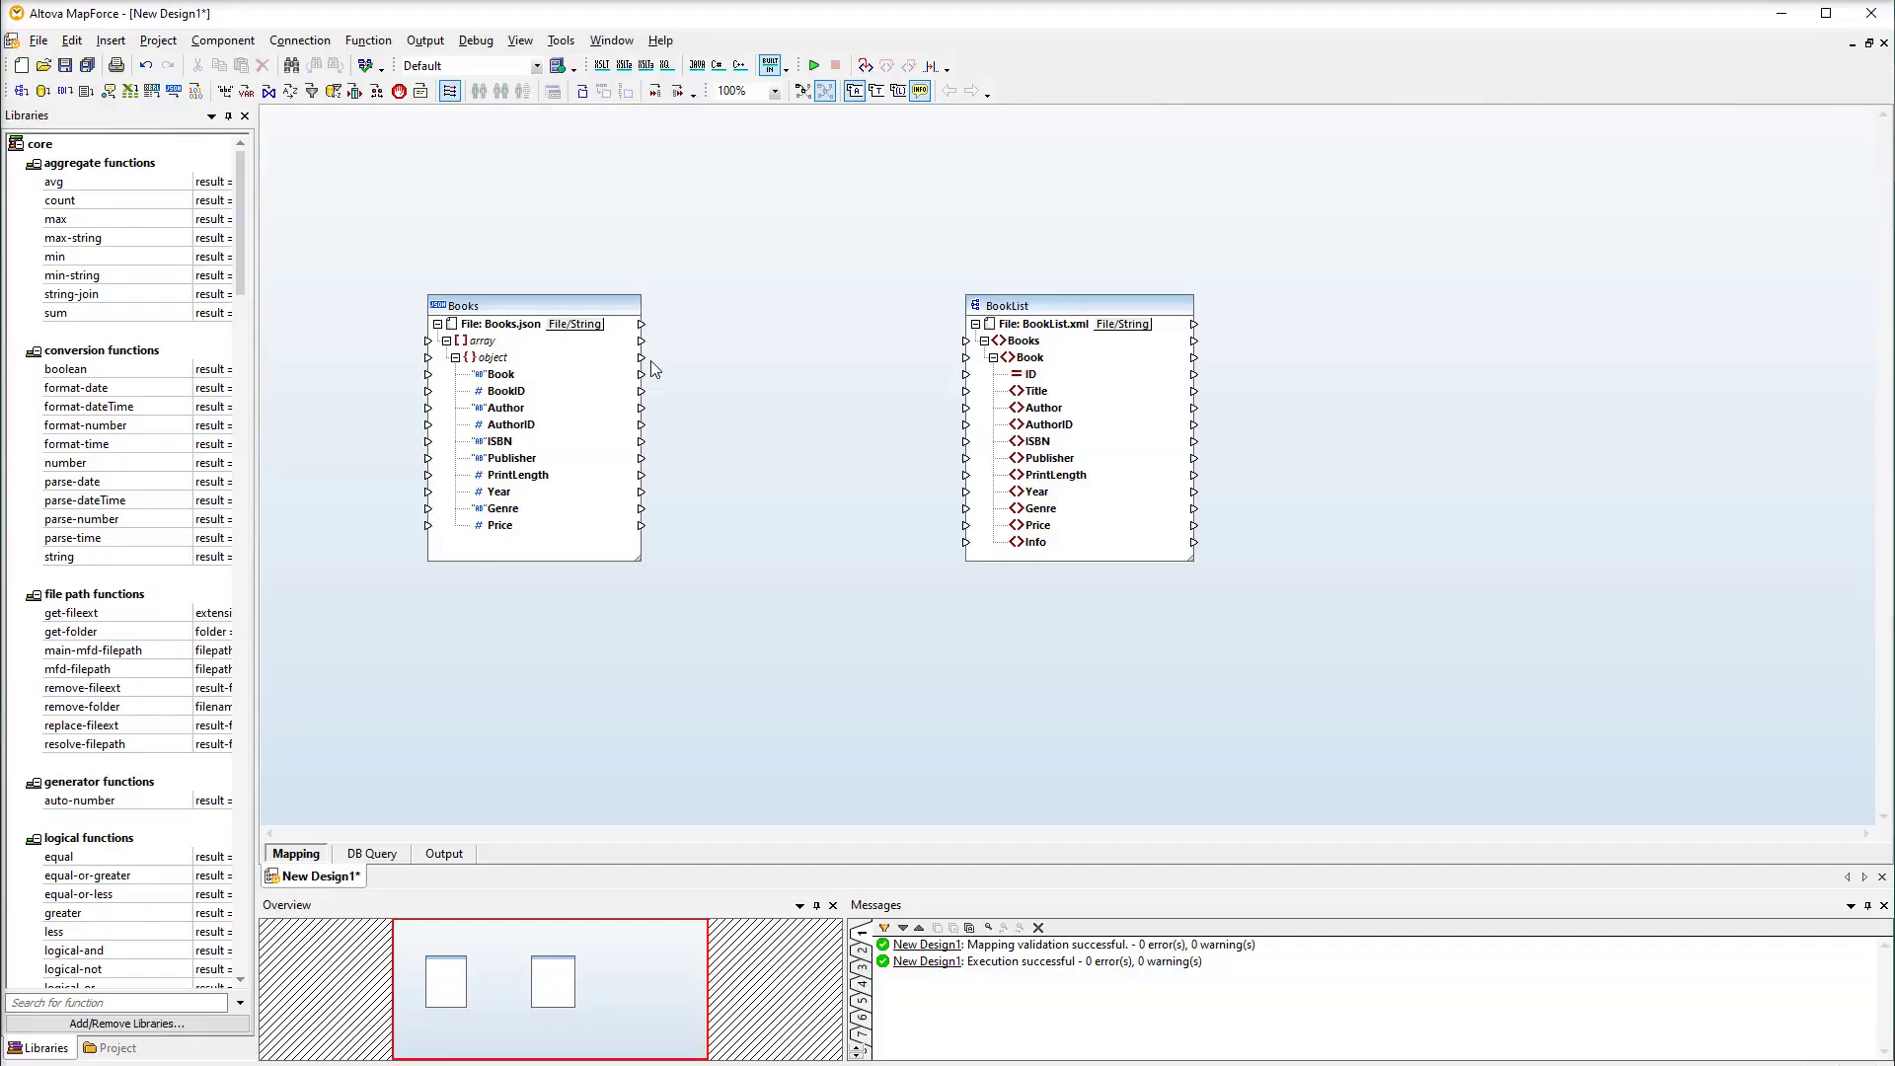
# - Connect the Books object to the BookList Book element and preview the XML output
pyautogui.moveTo(640, 357); pyautogui.dragTo(966, 357)
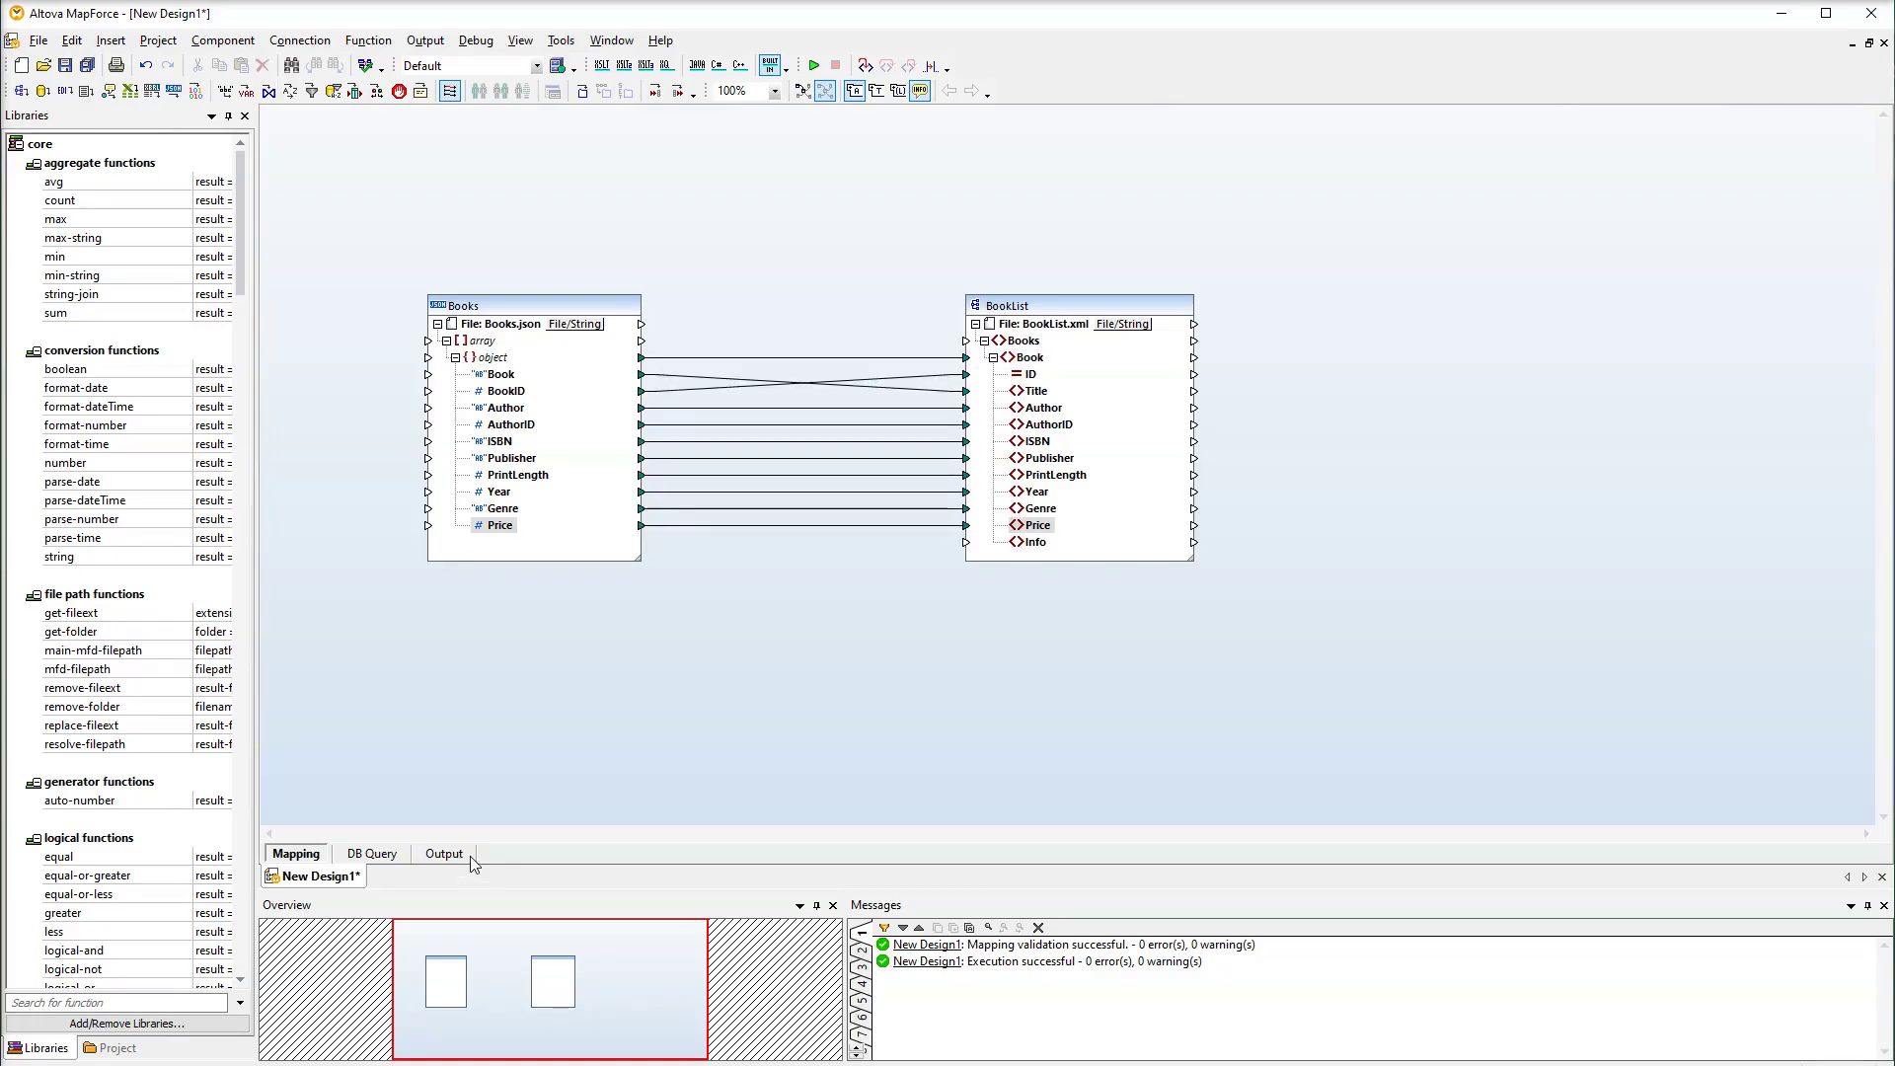
pyautogui.click(444, 854)
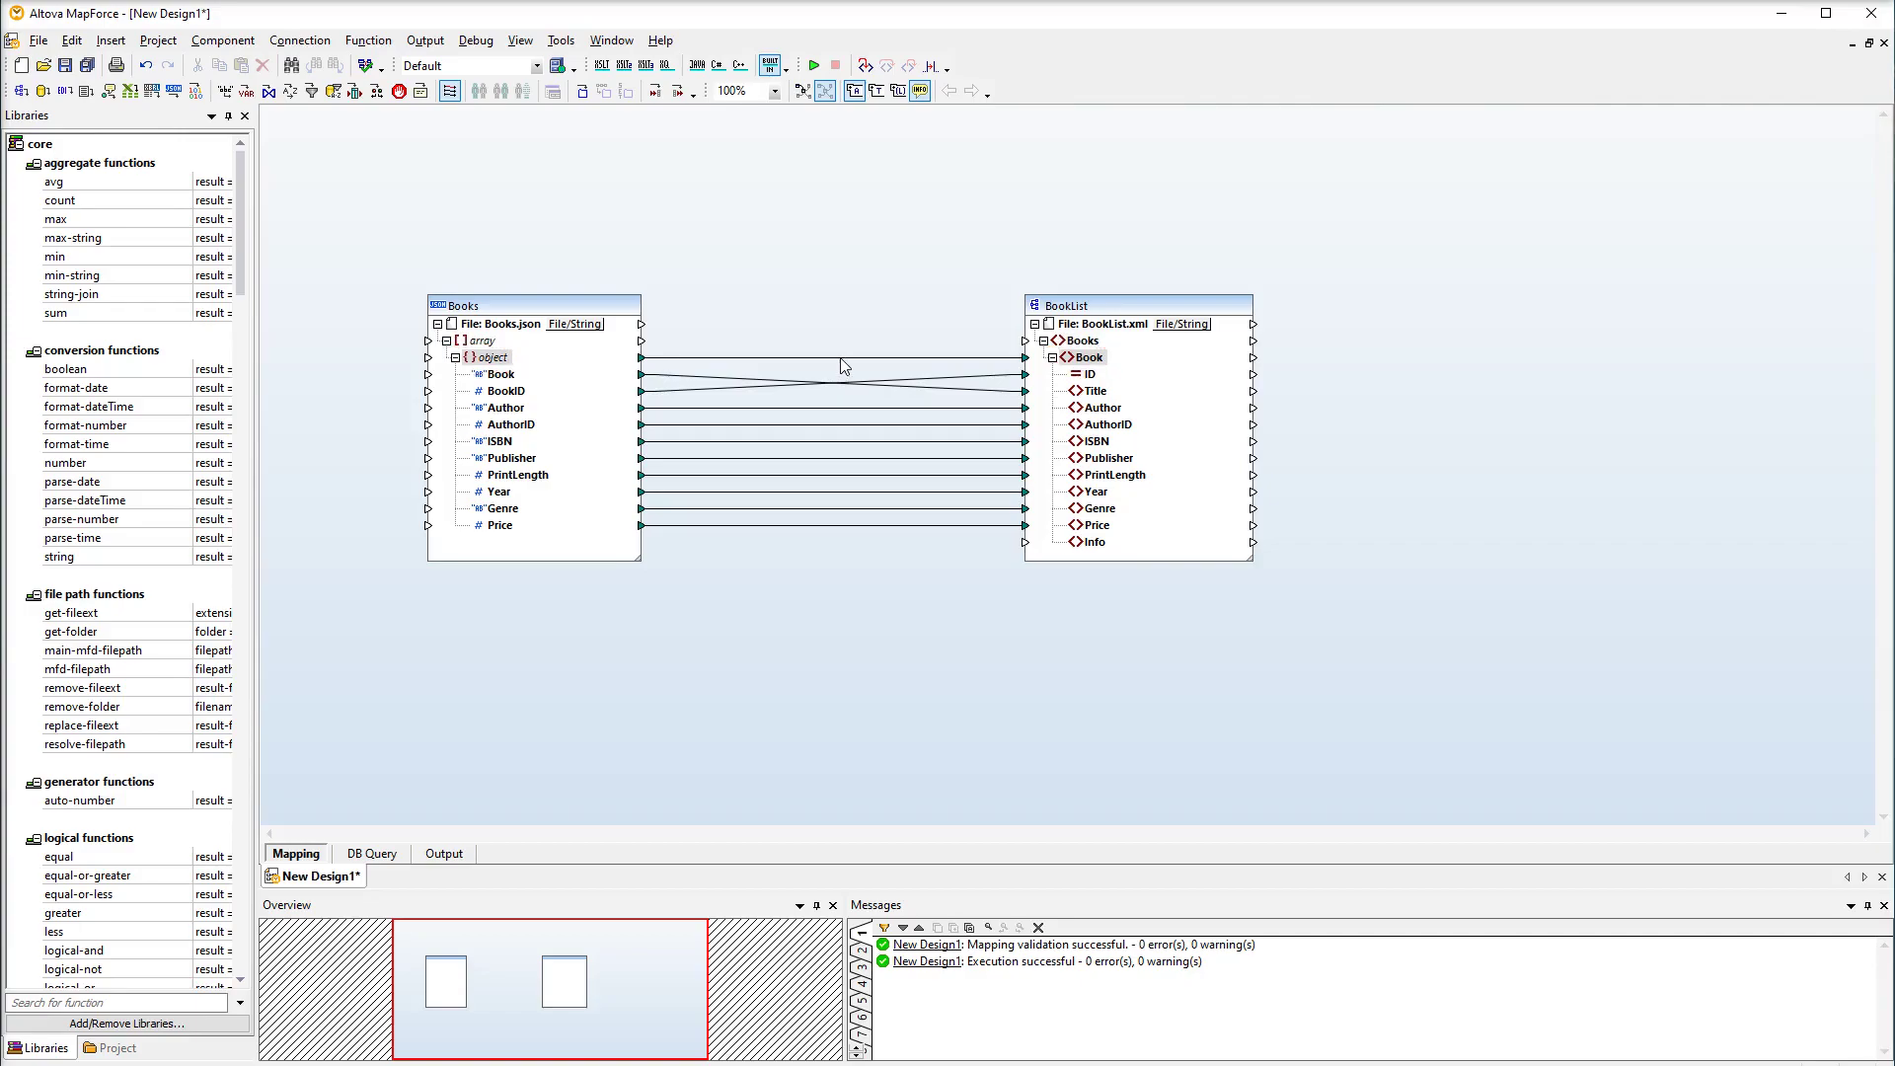
# - Insert a filter on the object-to-Book connection and place a contains function
pyautogui.rightClick(841, 363)
pyautogui.click(863, 571)
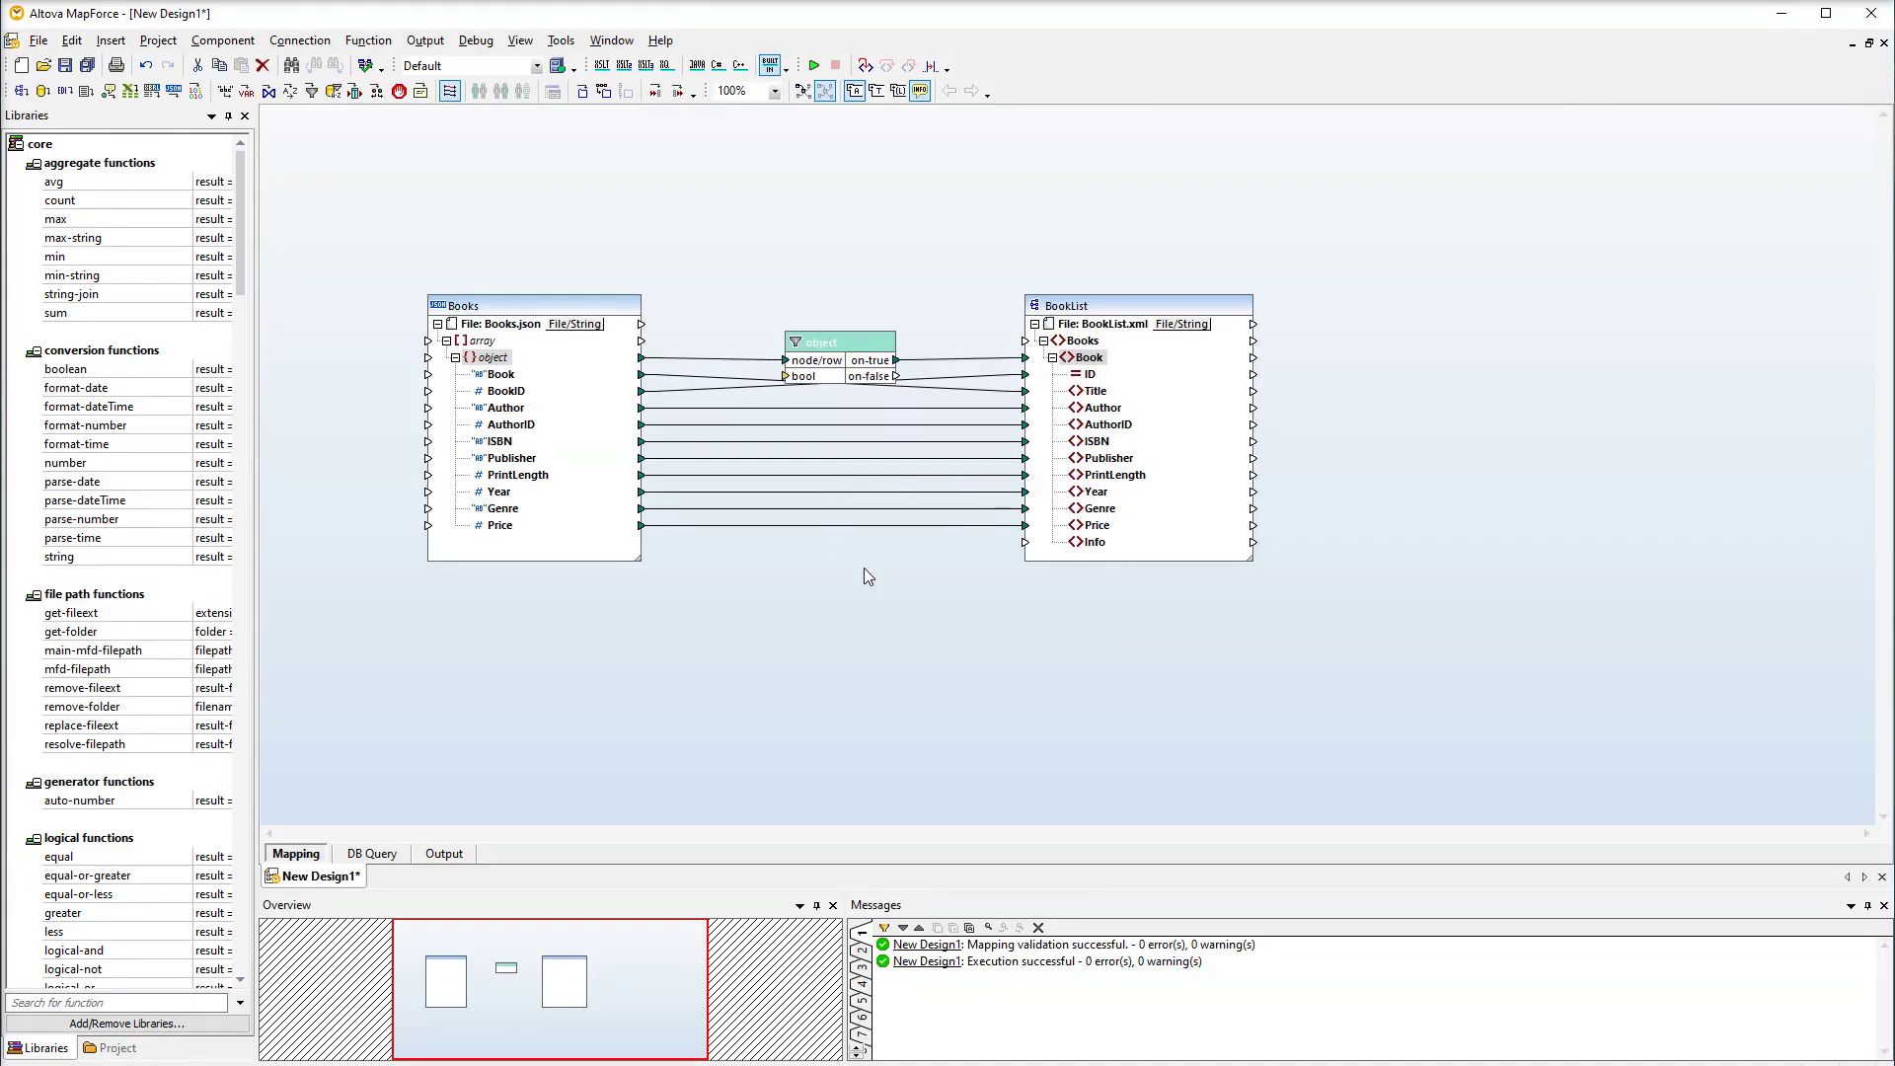
pyautogui.doubleClick(706, 222)
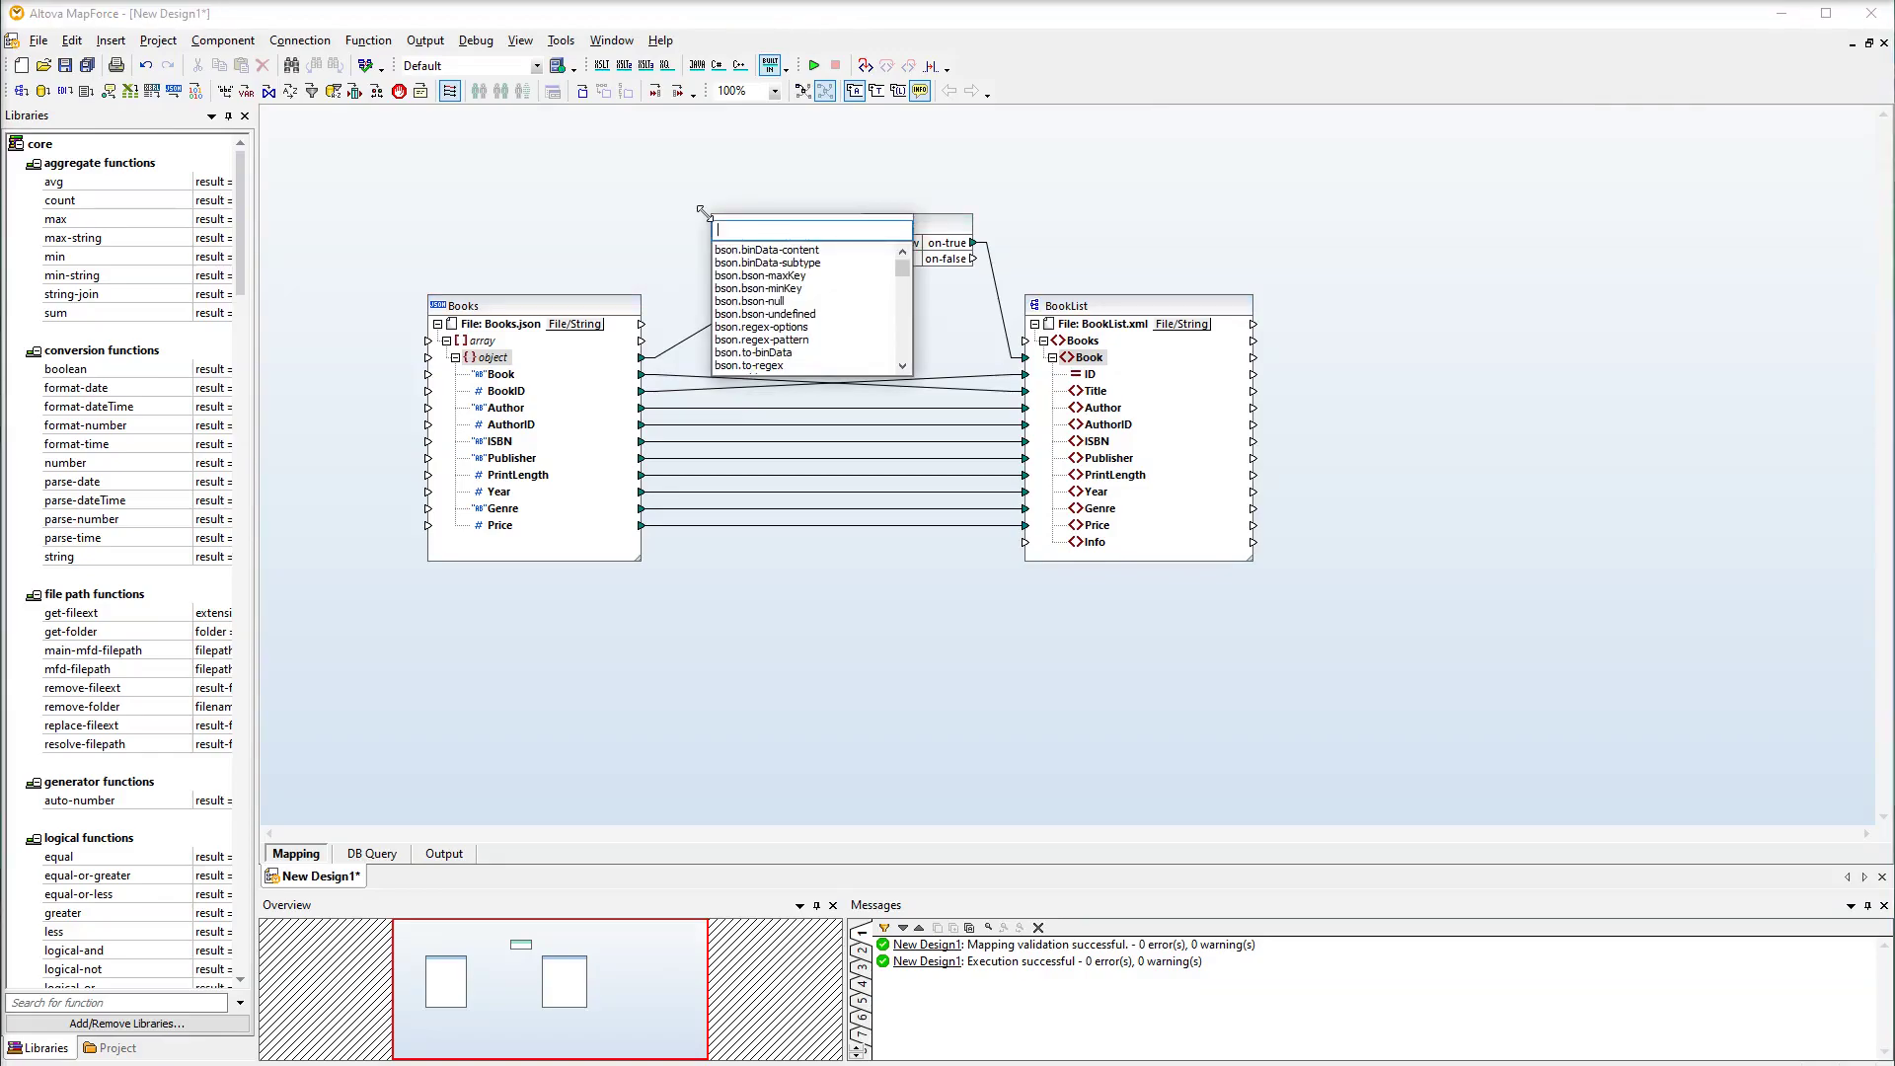
pyautogui.write('core.contains')
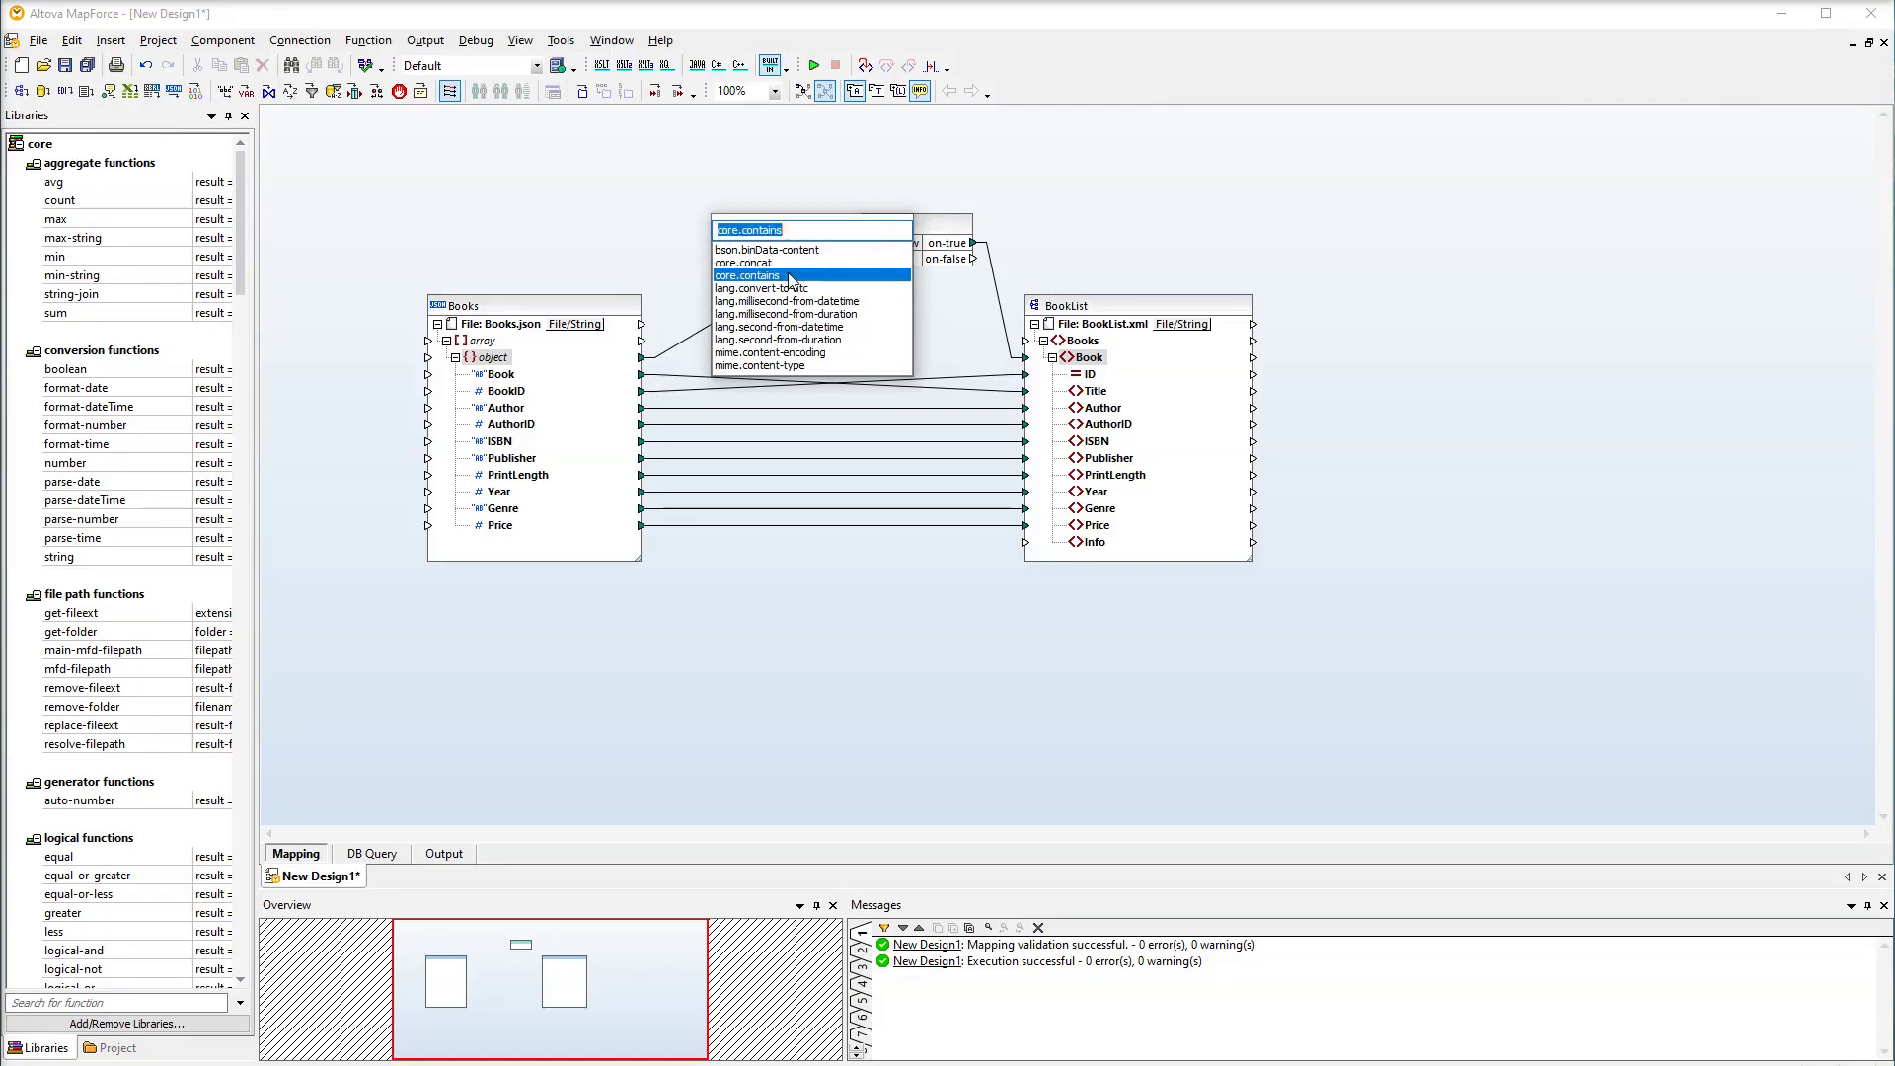
pyautogui.click(748, 275)
pyautogui.click(678, 358)
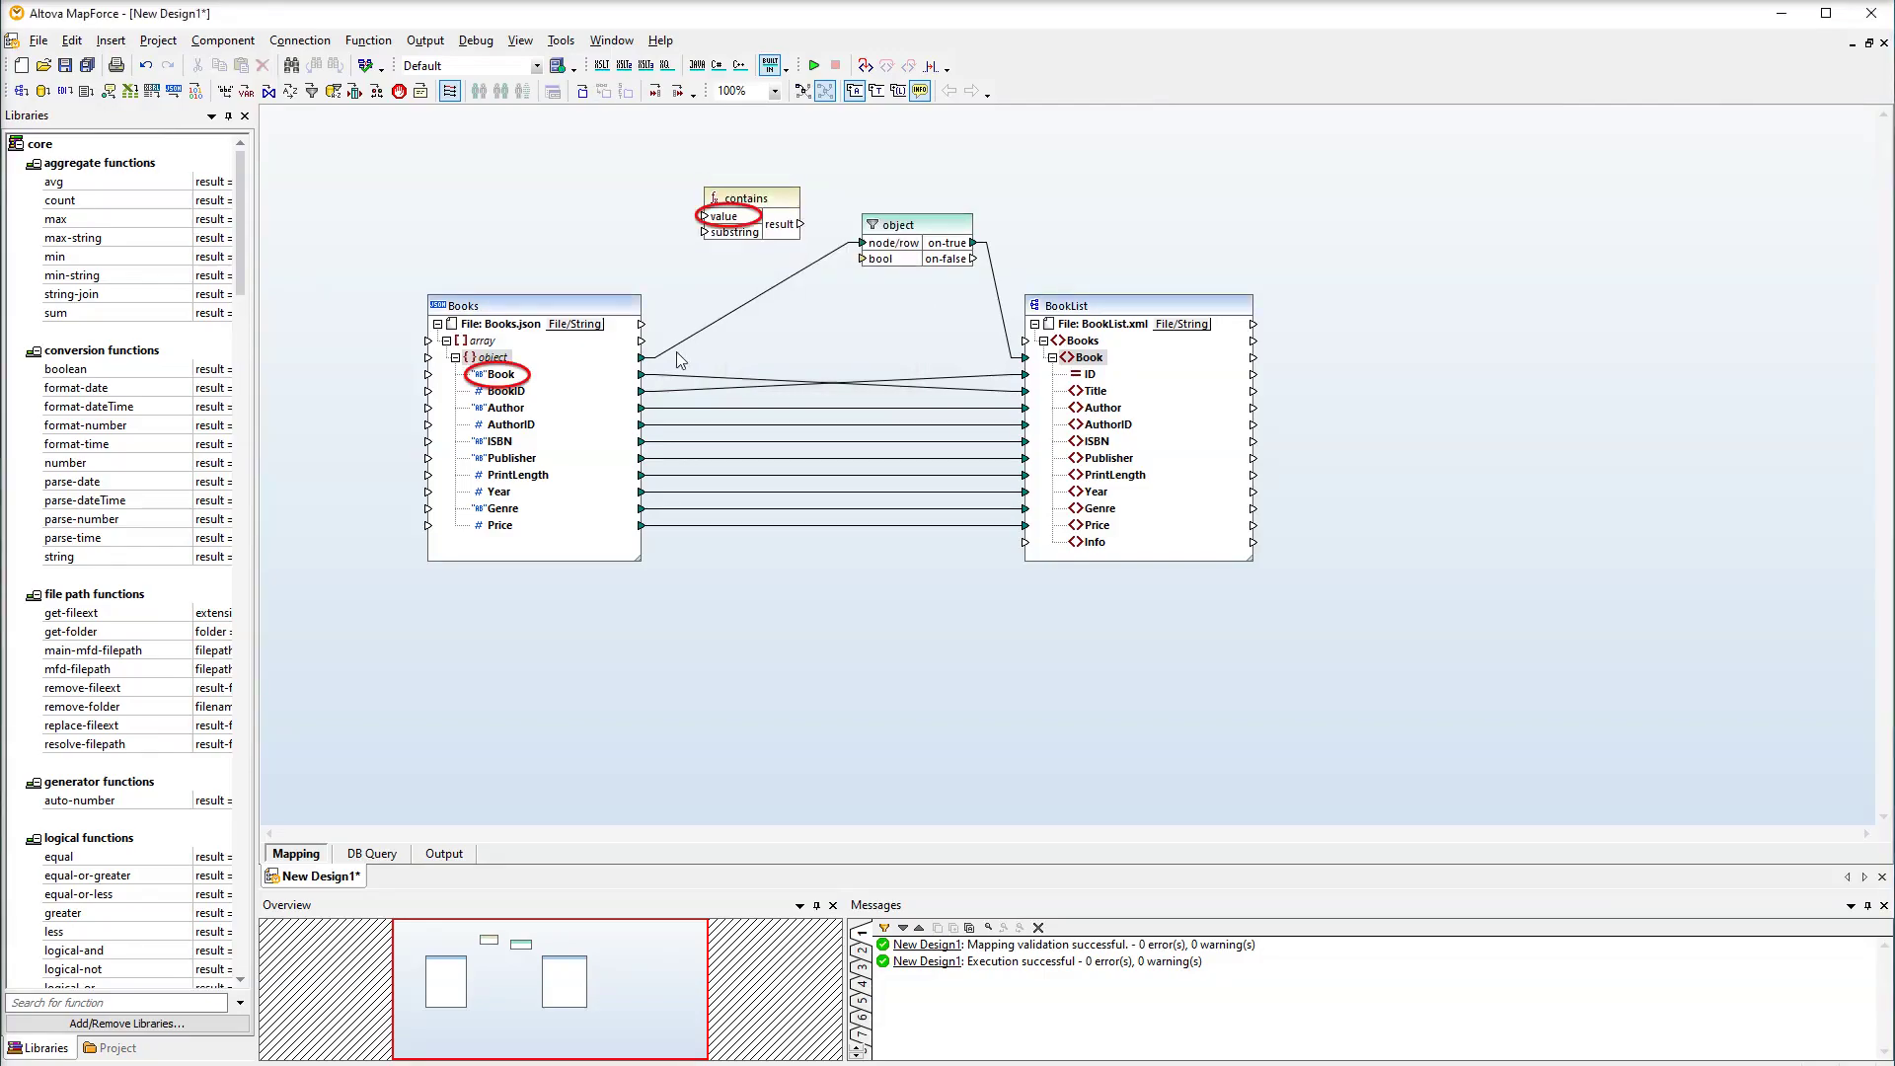
# - Check Book titles for the constant 'Harry' and feed the result into the filter condition
pyautogui.moveTo(640, 374); pyautogui.dragTo(707, 218)
pyautogui.click(701, 258)
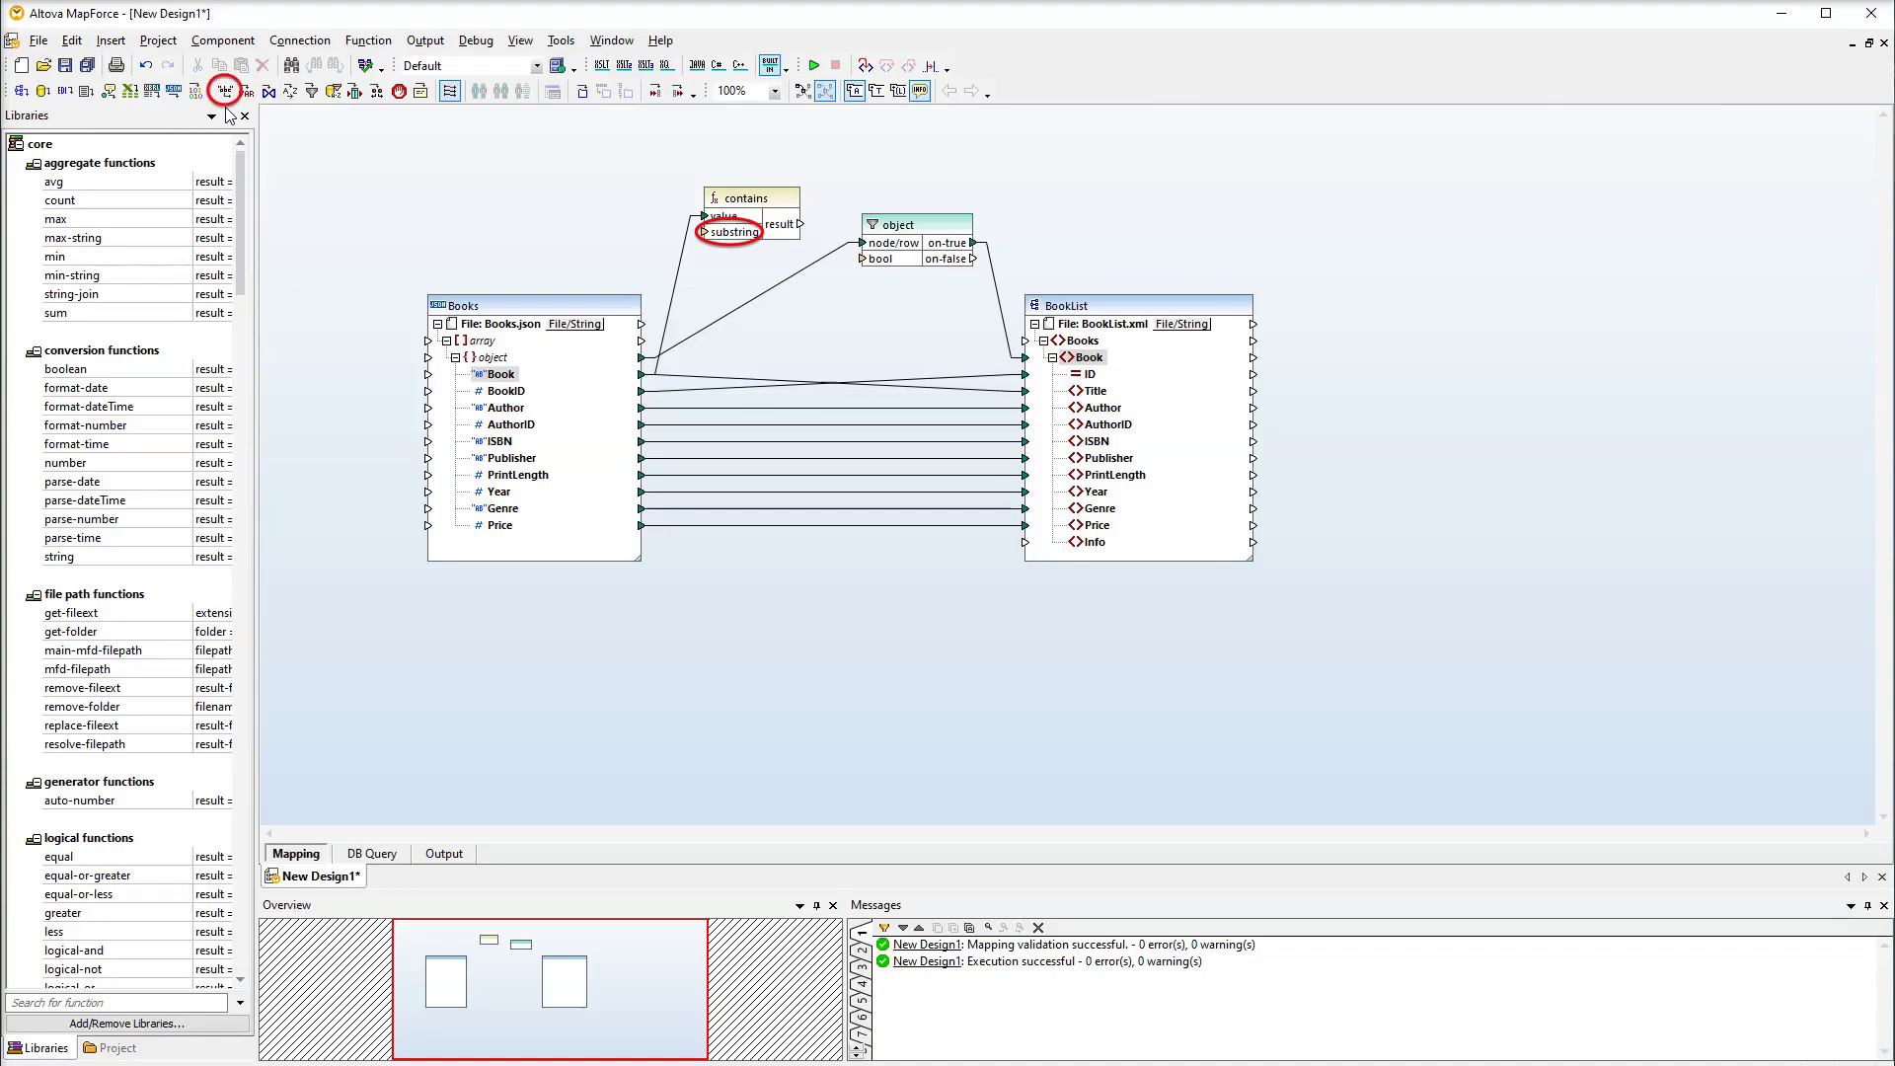
pyautogui.click(226, 90)
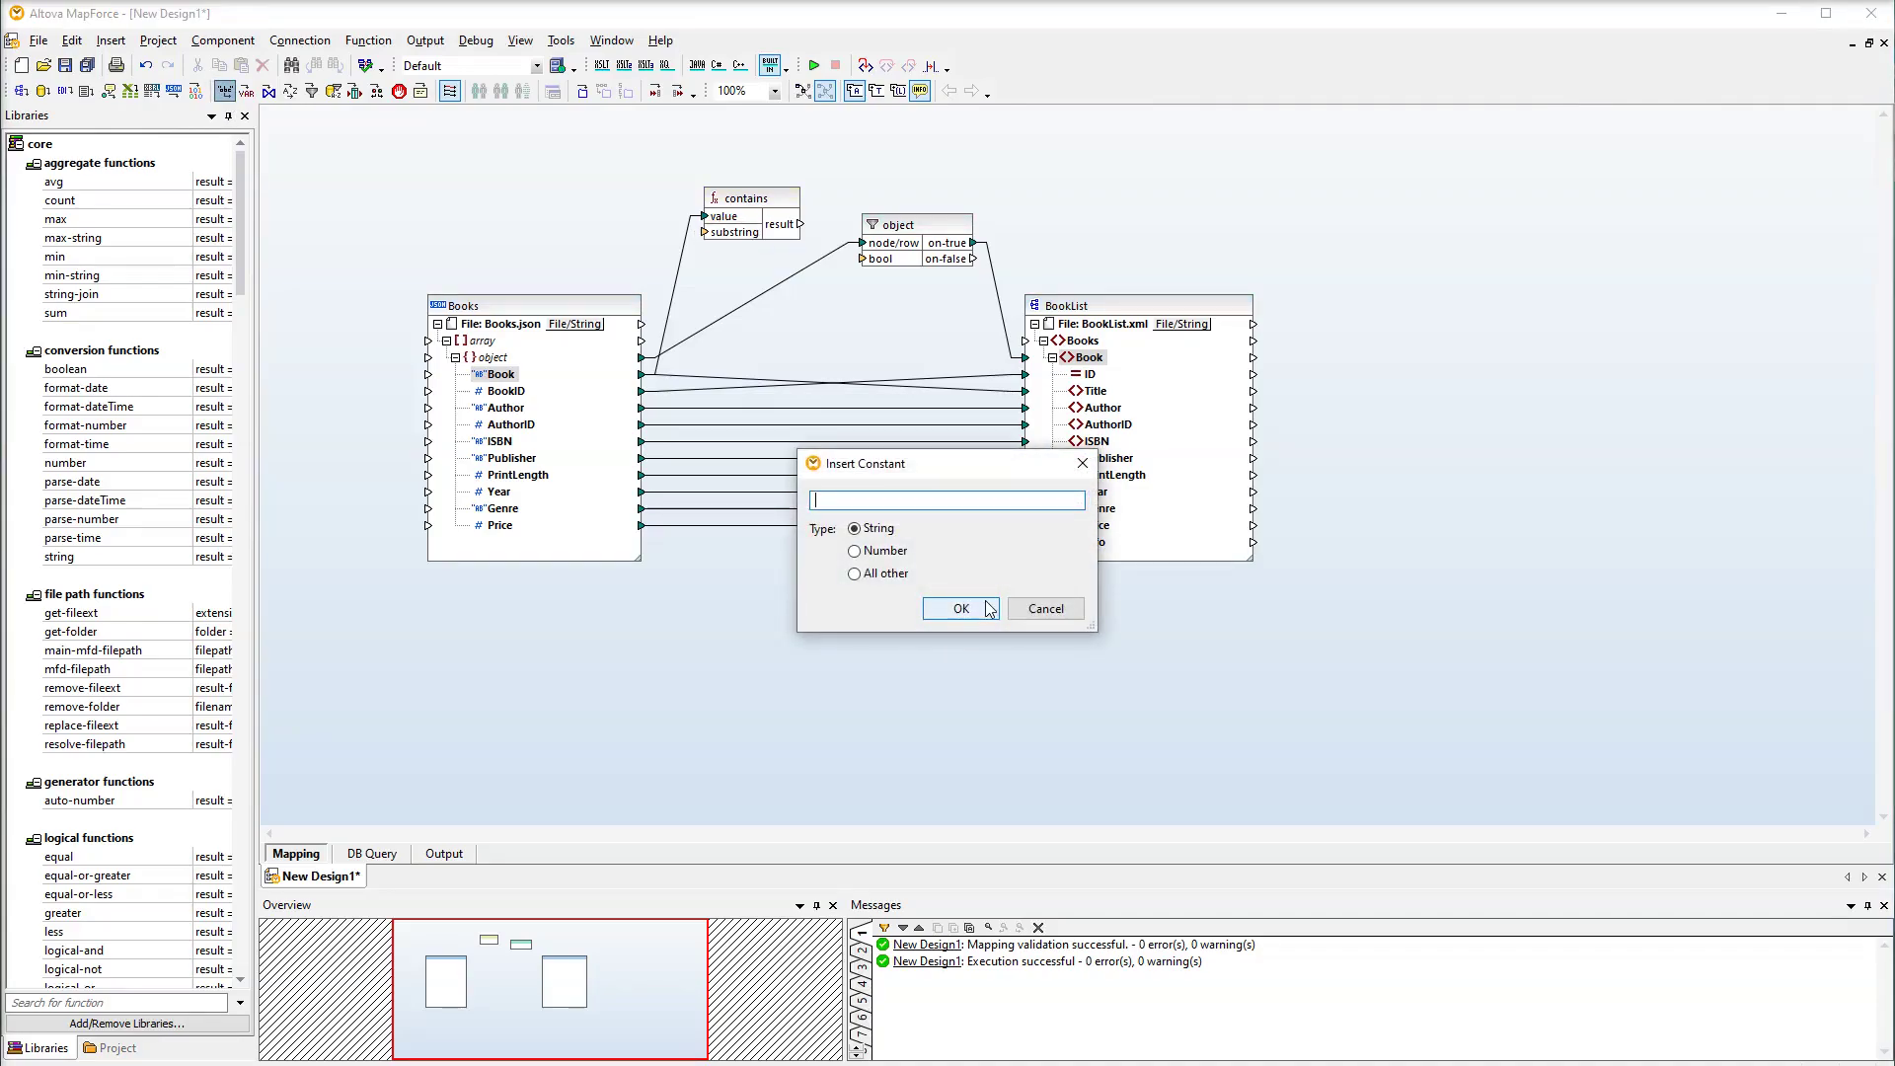
pyautogui.write('Harry')
pyautogui.click(960, 608)
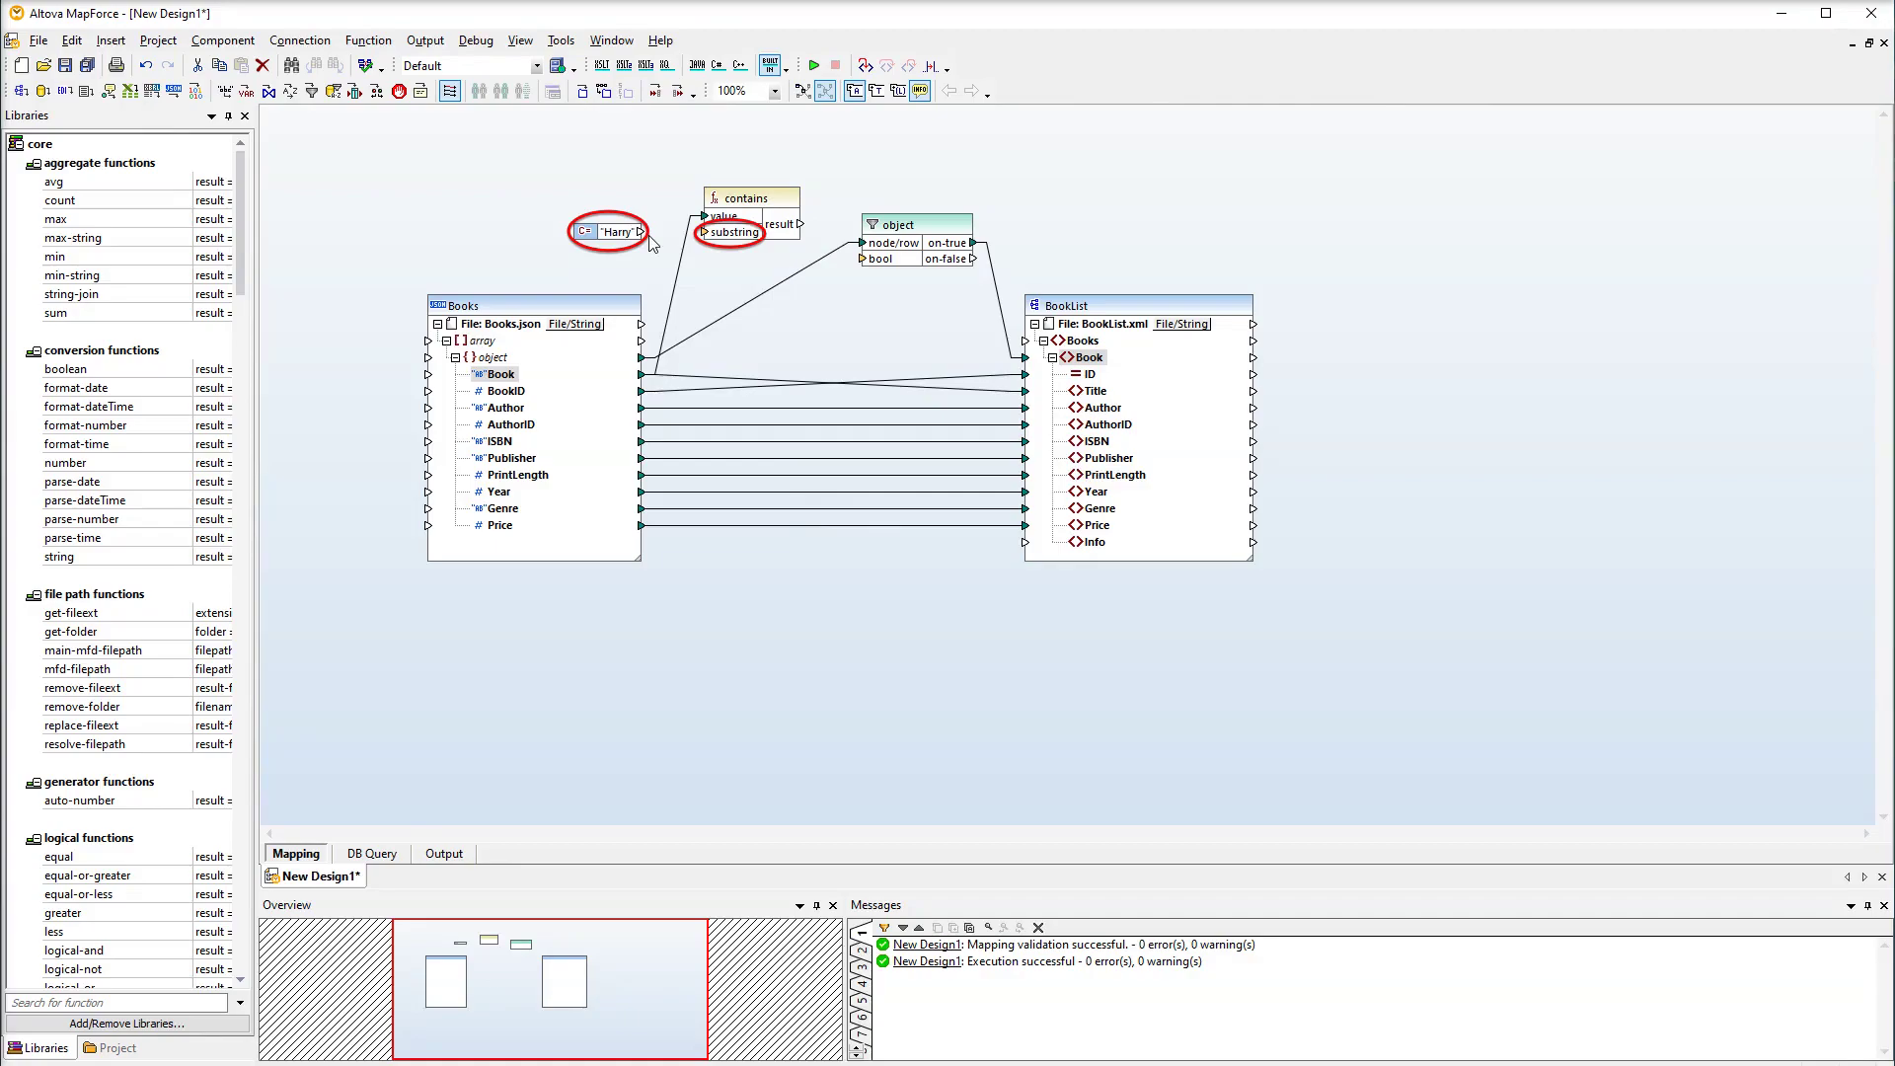
pyautogui.moveTo(640, 231); pyautogui.dragTo(705, 232)
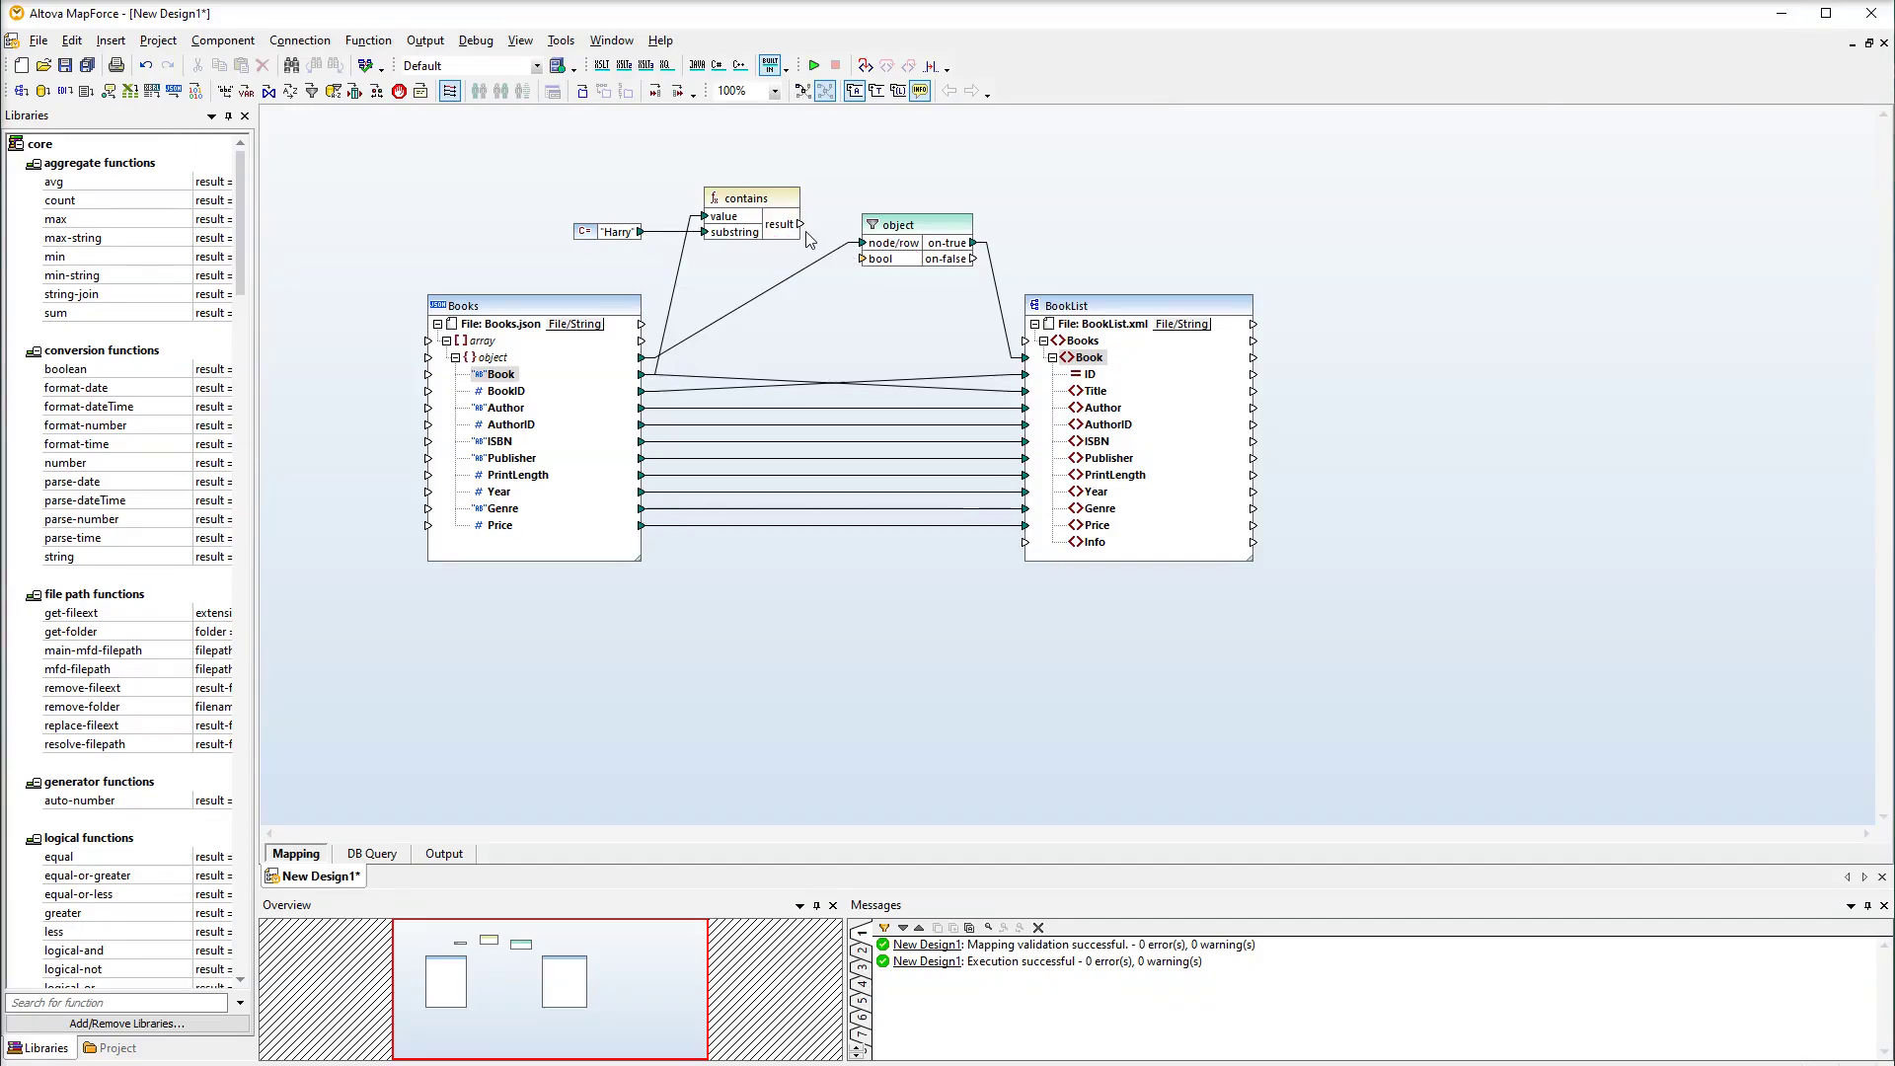
pyautogui.moveTo(801, 223); pyautogui.dragTo(866, 258)
# - Preview the filtered BookList XML in the Output tab
pyautogui.click(444, 854)
# - Add an if-else and a greater function, with each book's Price as greater's first input
pyautogui.click(376, 90)
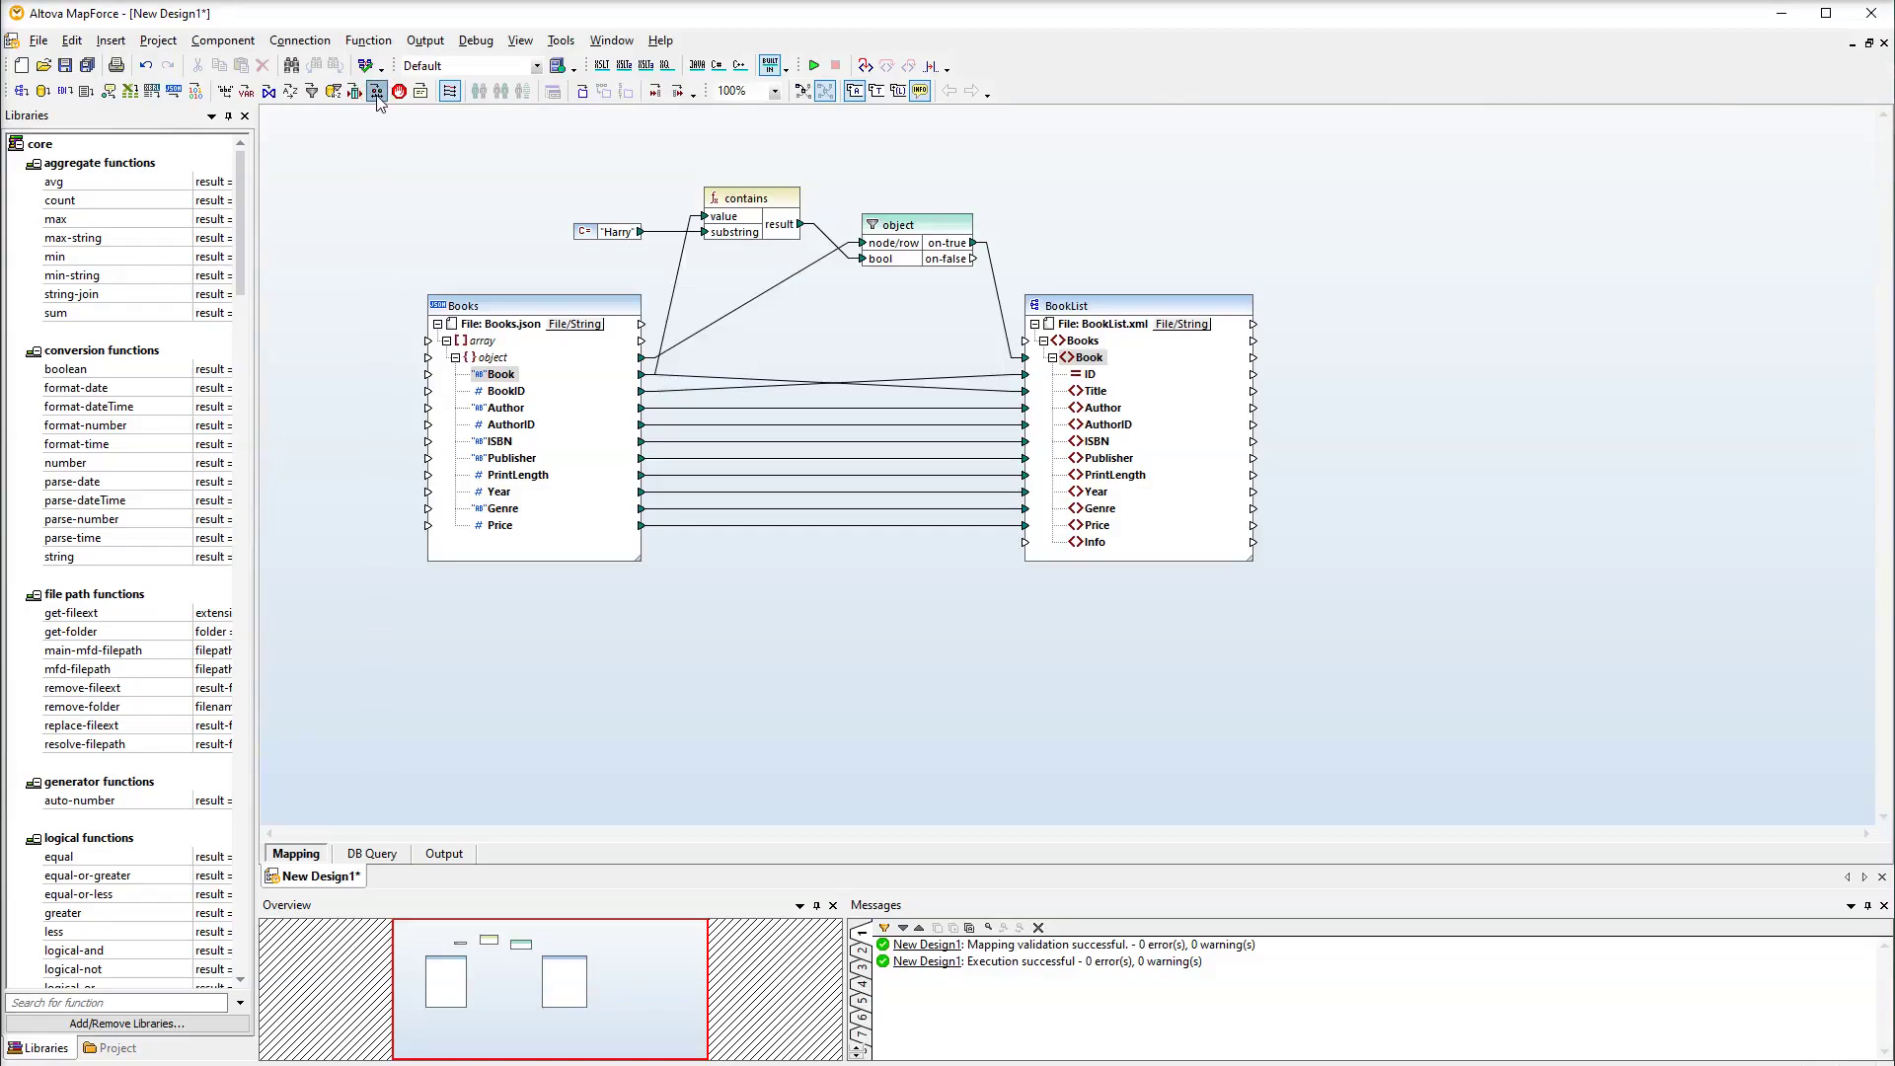
pyautogui.click(867, 589)
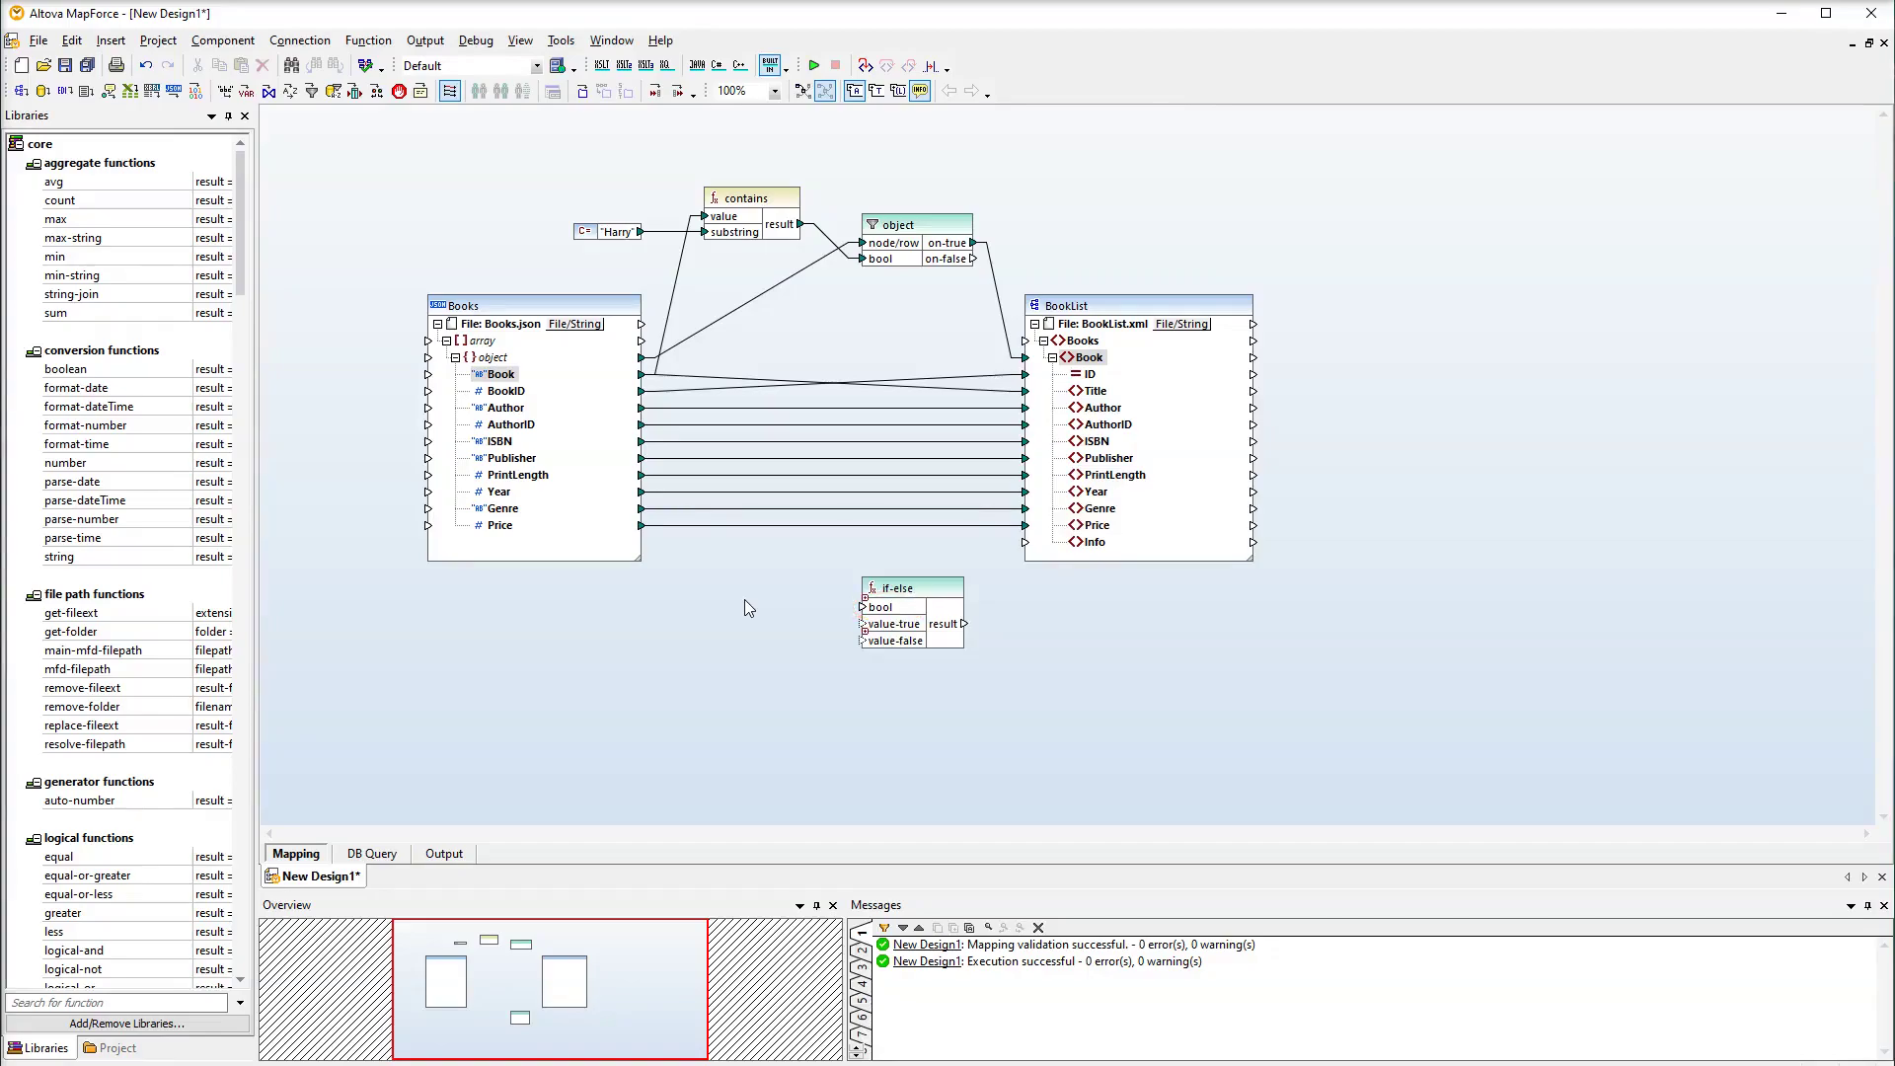
pyautogui.doubleClick(744, 600)
pyautogui.write('gr')
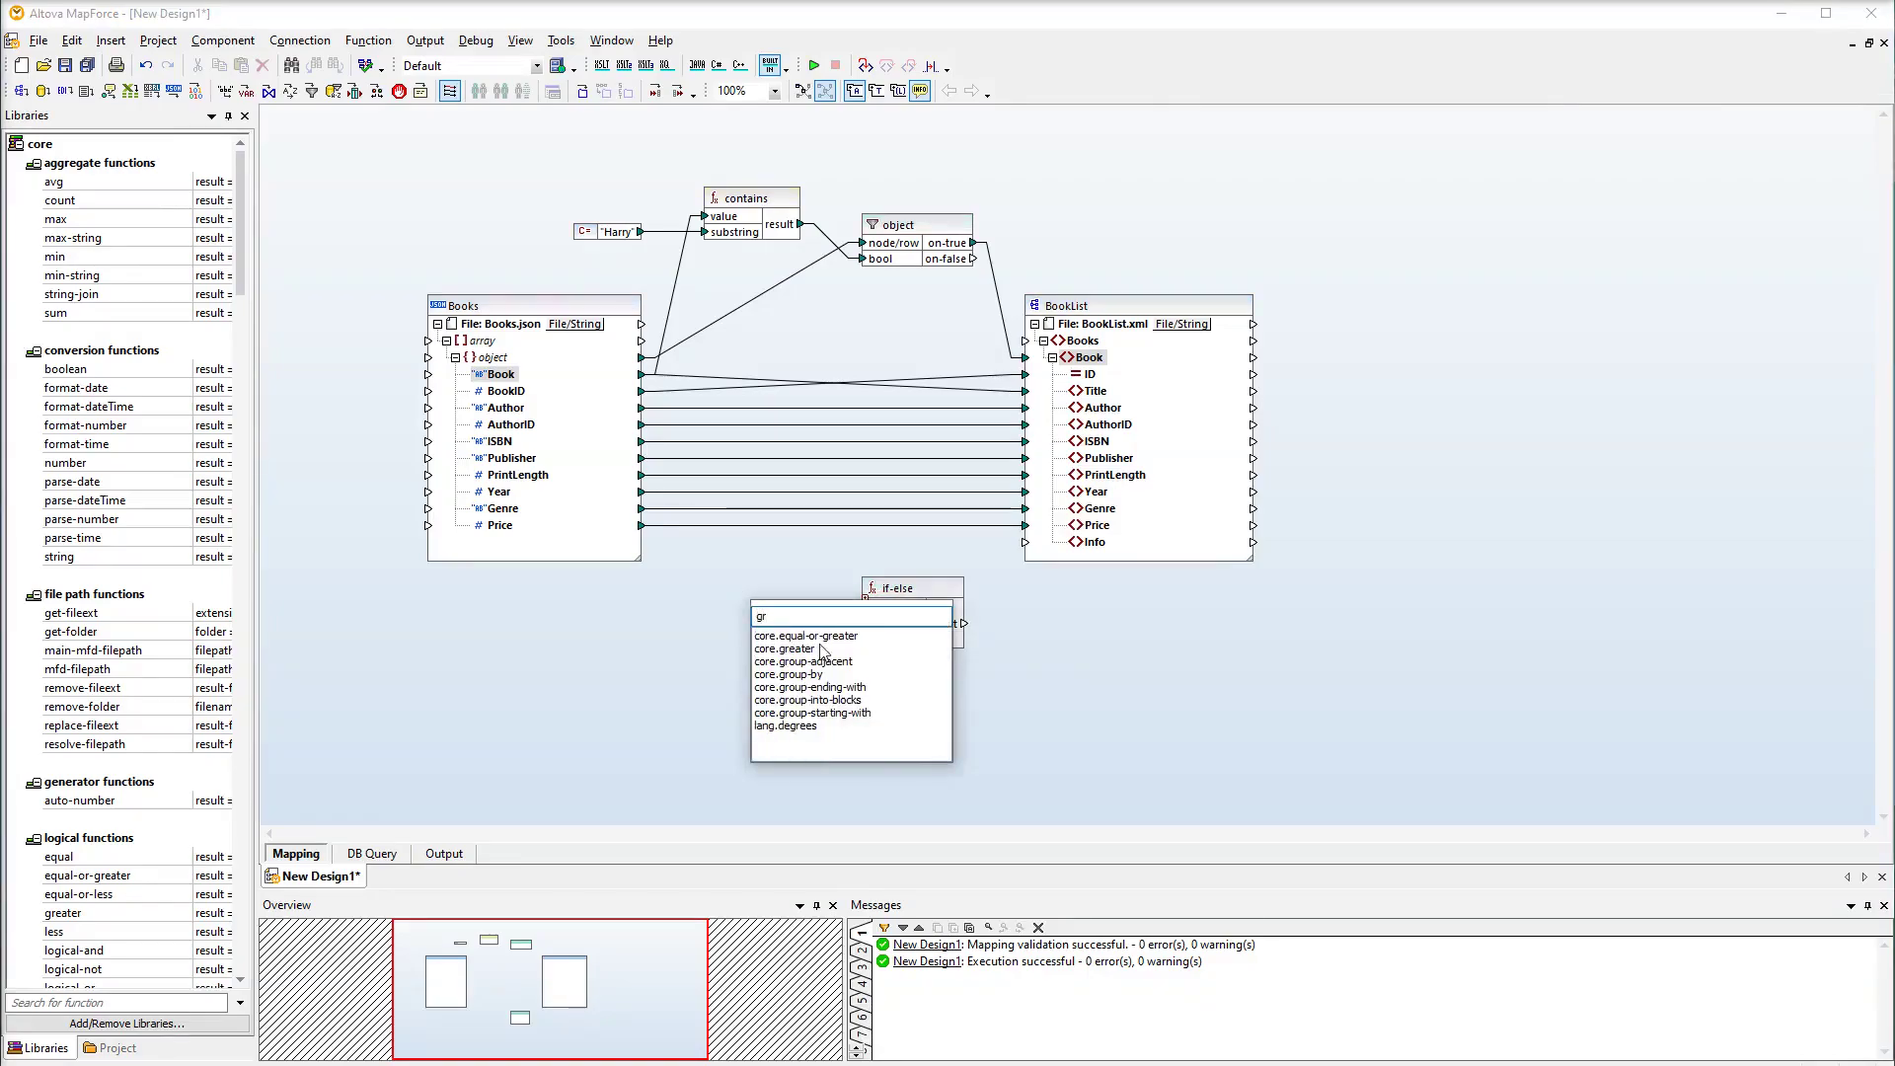
pyautogui.click(786, 650)
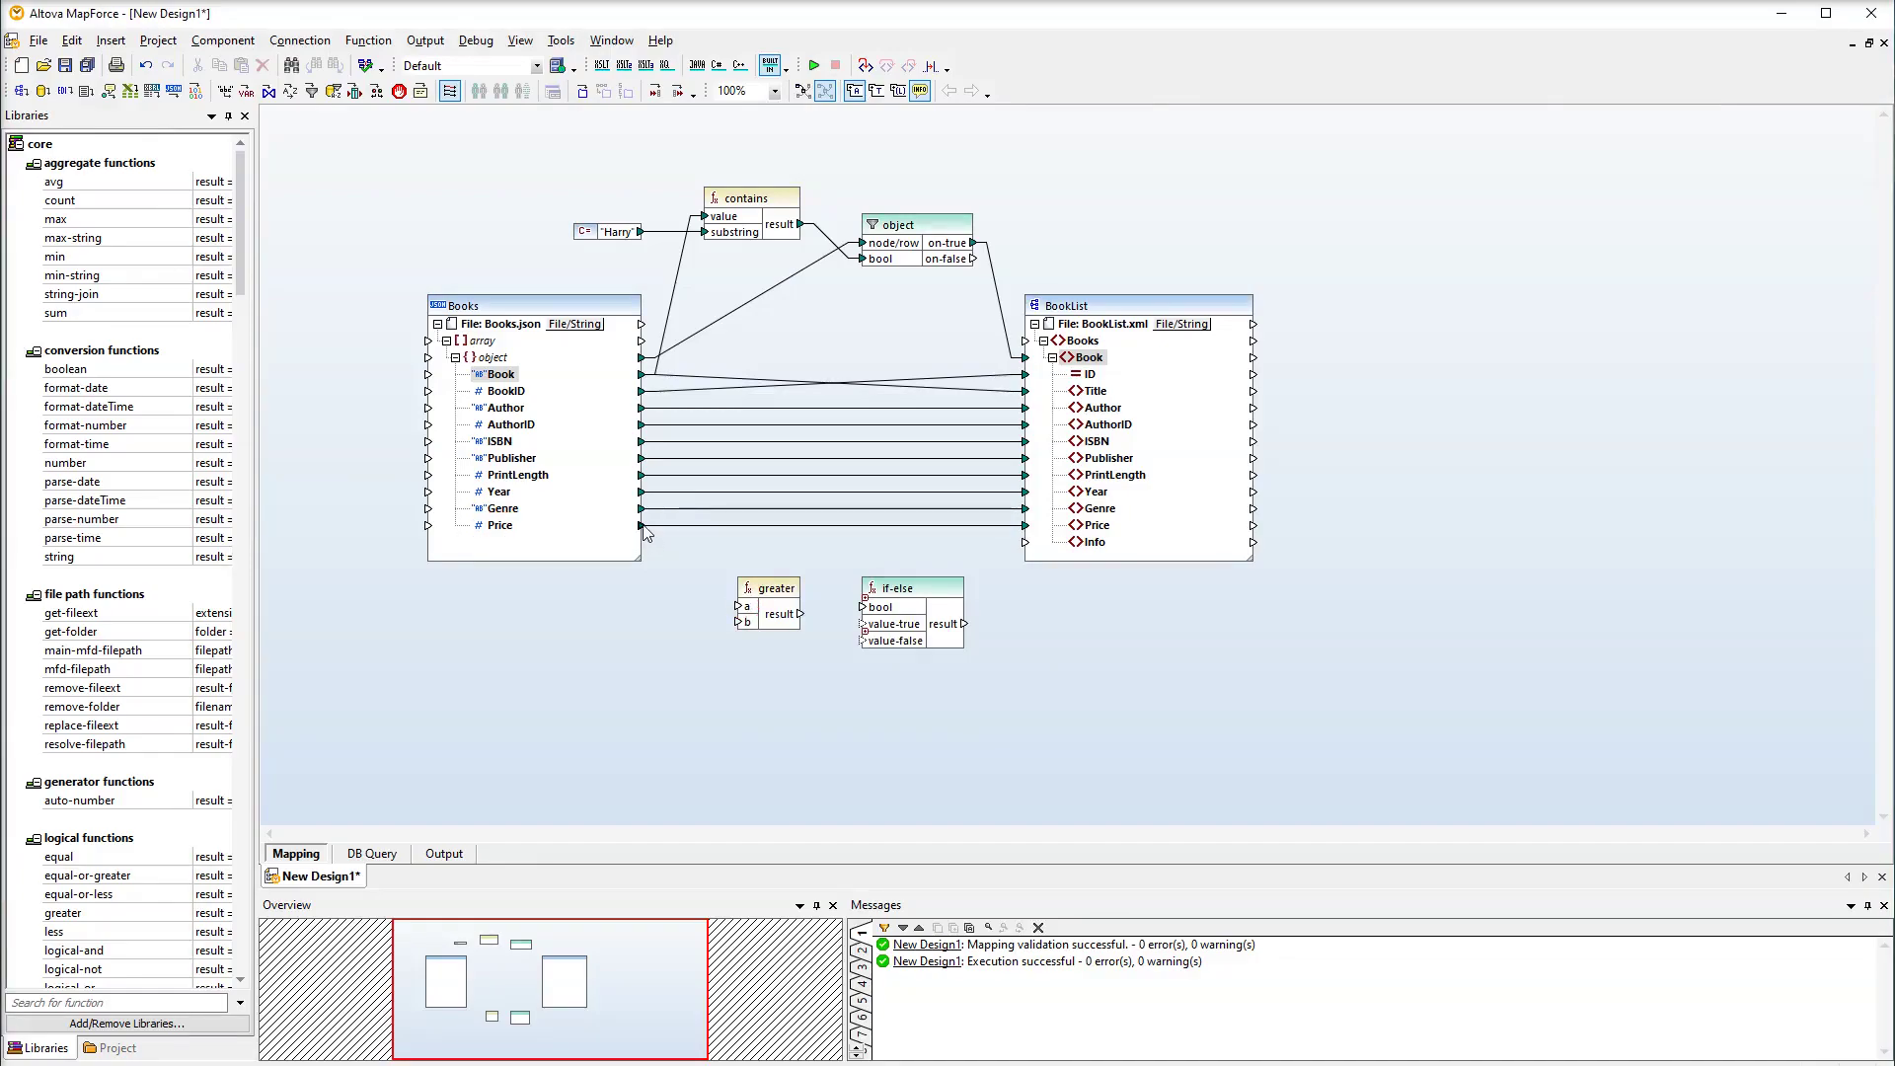
pyautogui.moveTo(642, 526); pyautogui.dragTo(743, 618)
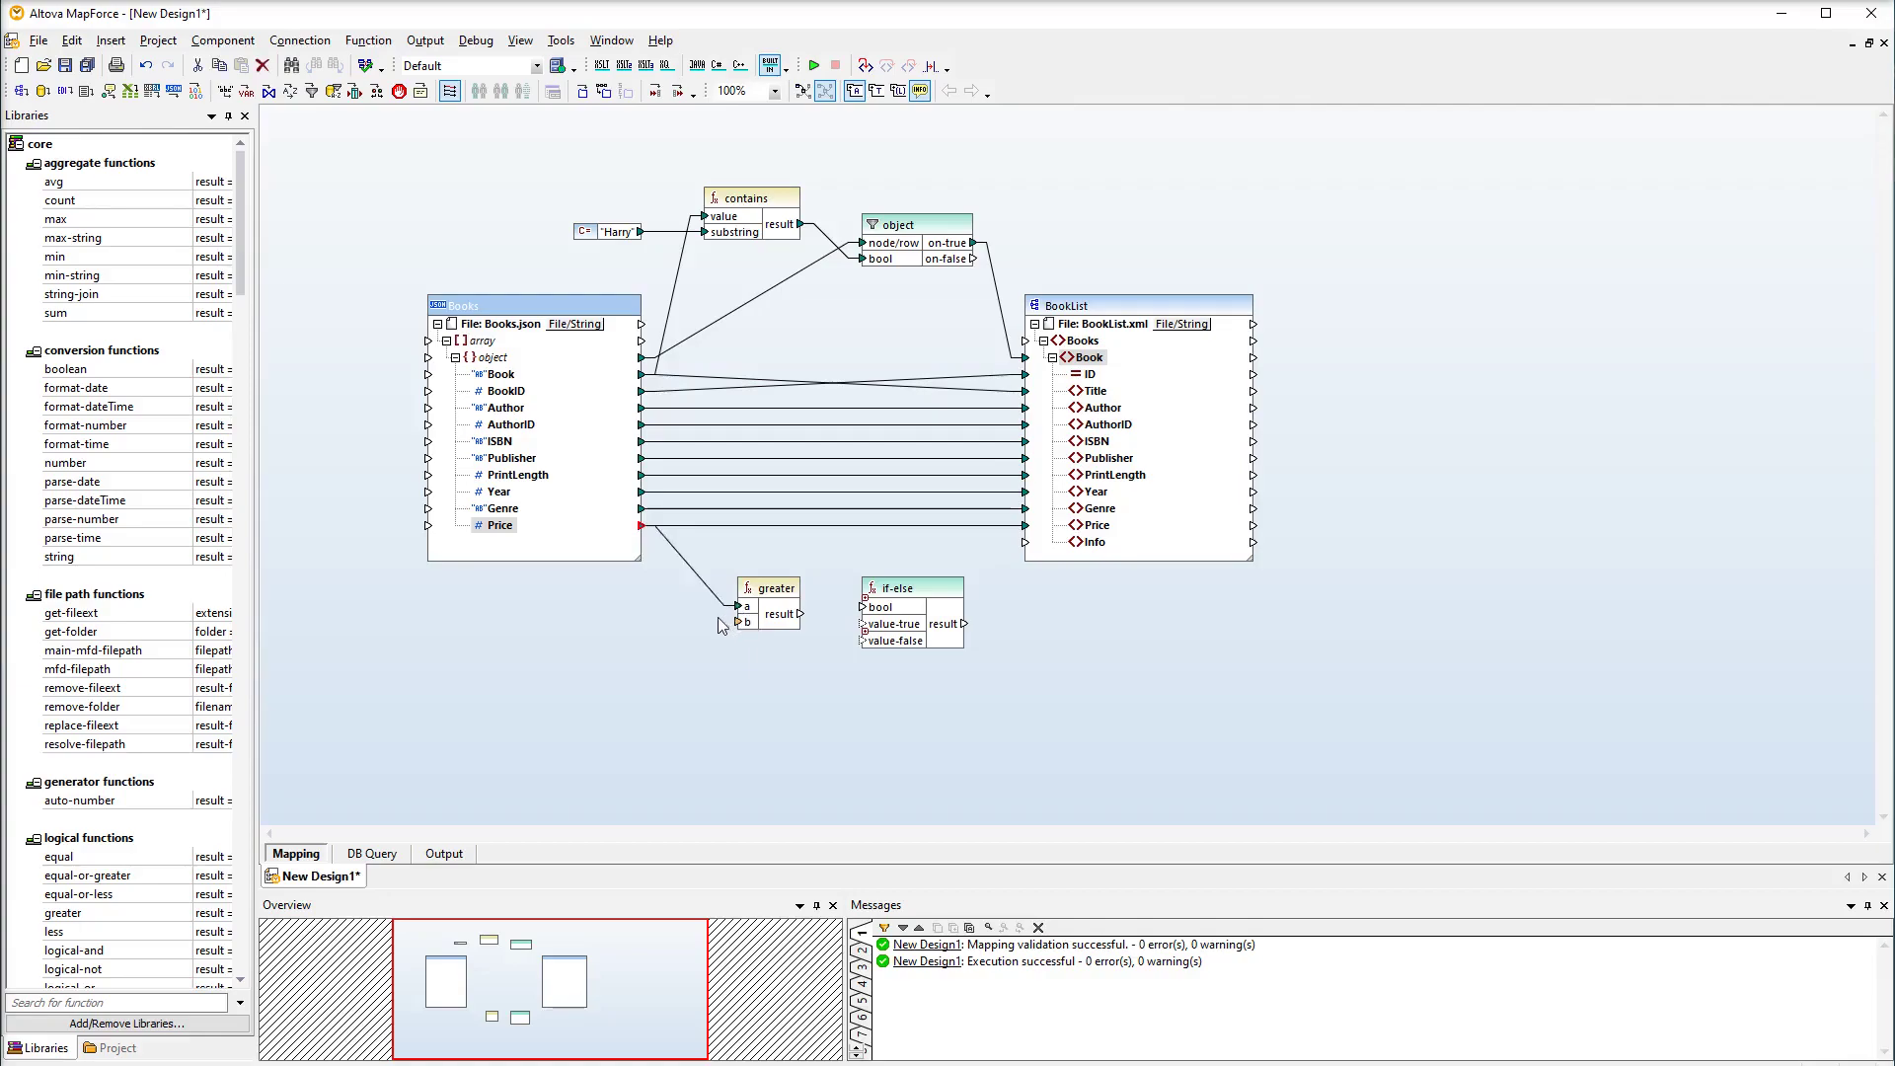
# - Compare Price against a numeric constant 10 and use the result as the if-else condition
pyautogui.click(226, 92)
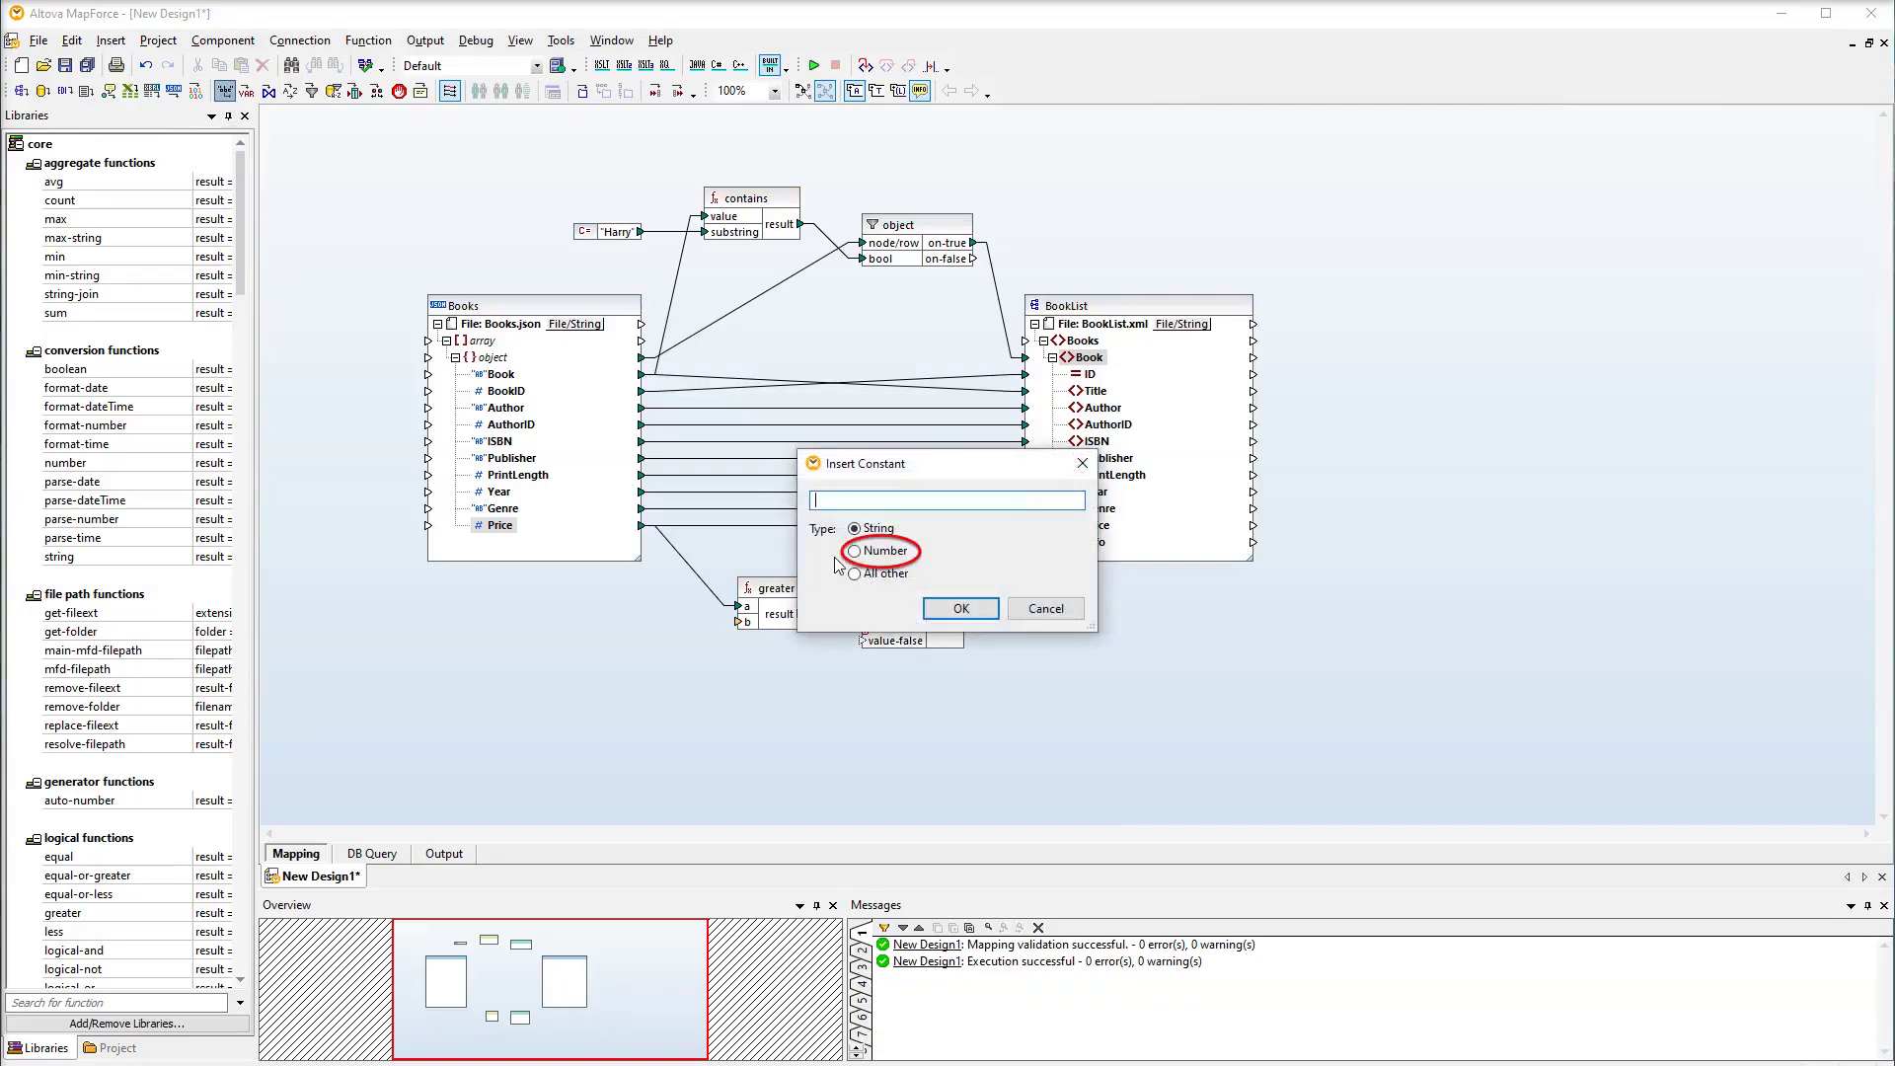
pyautogui.write('10')
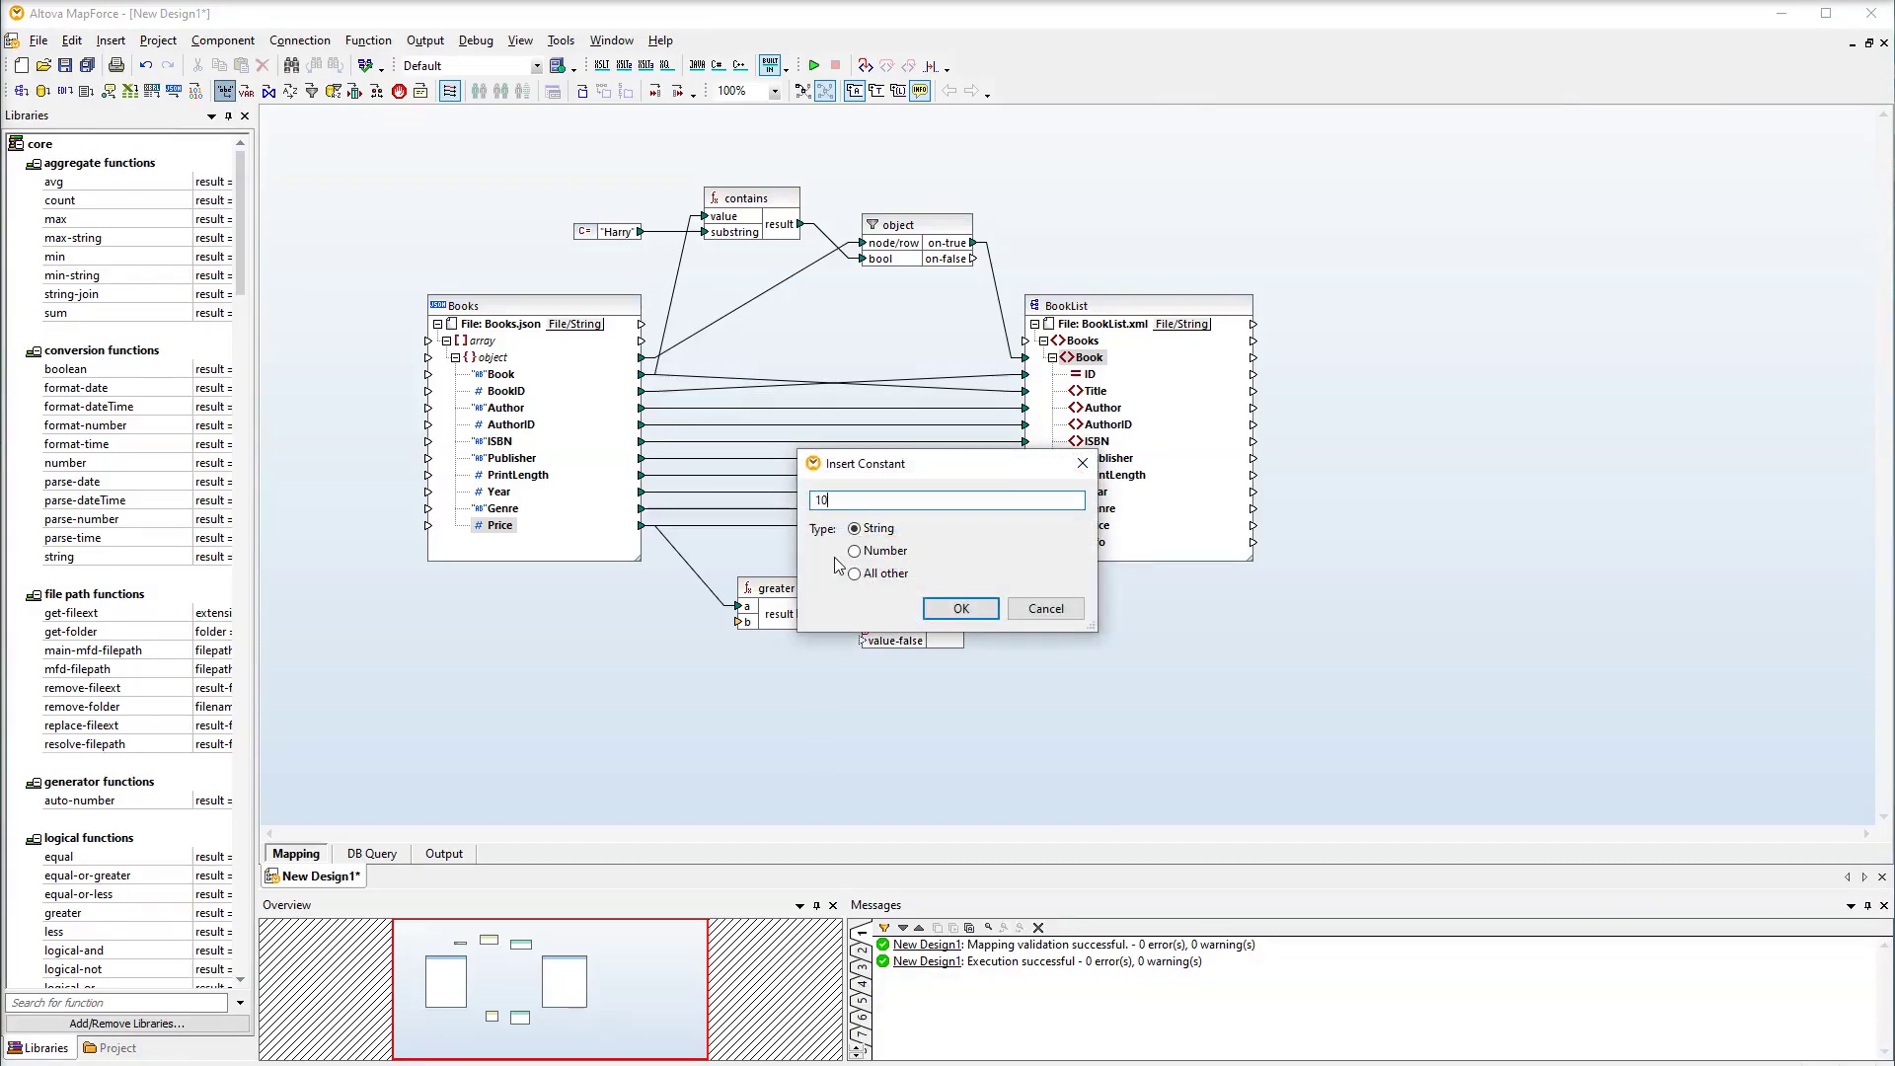
pyautogui.click(853, 551)
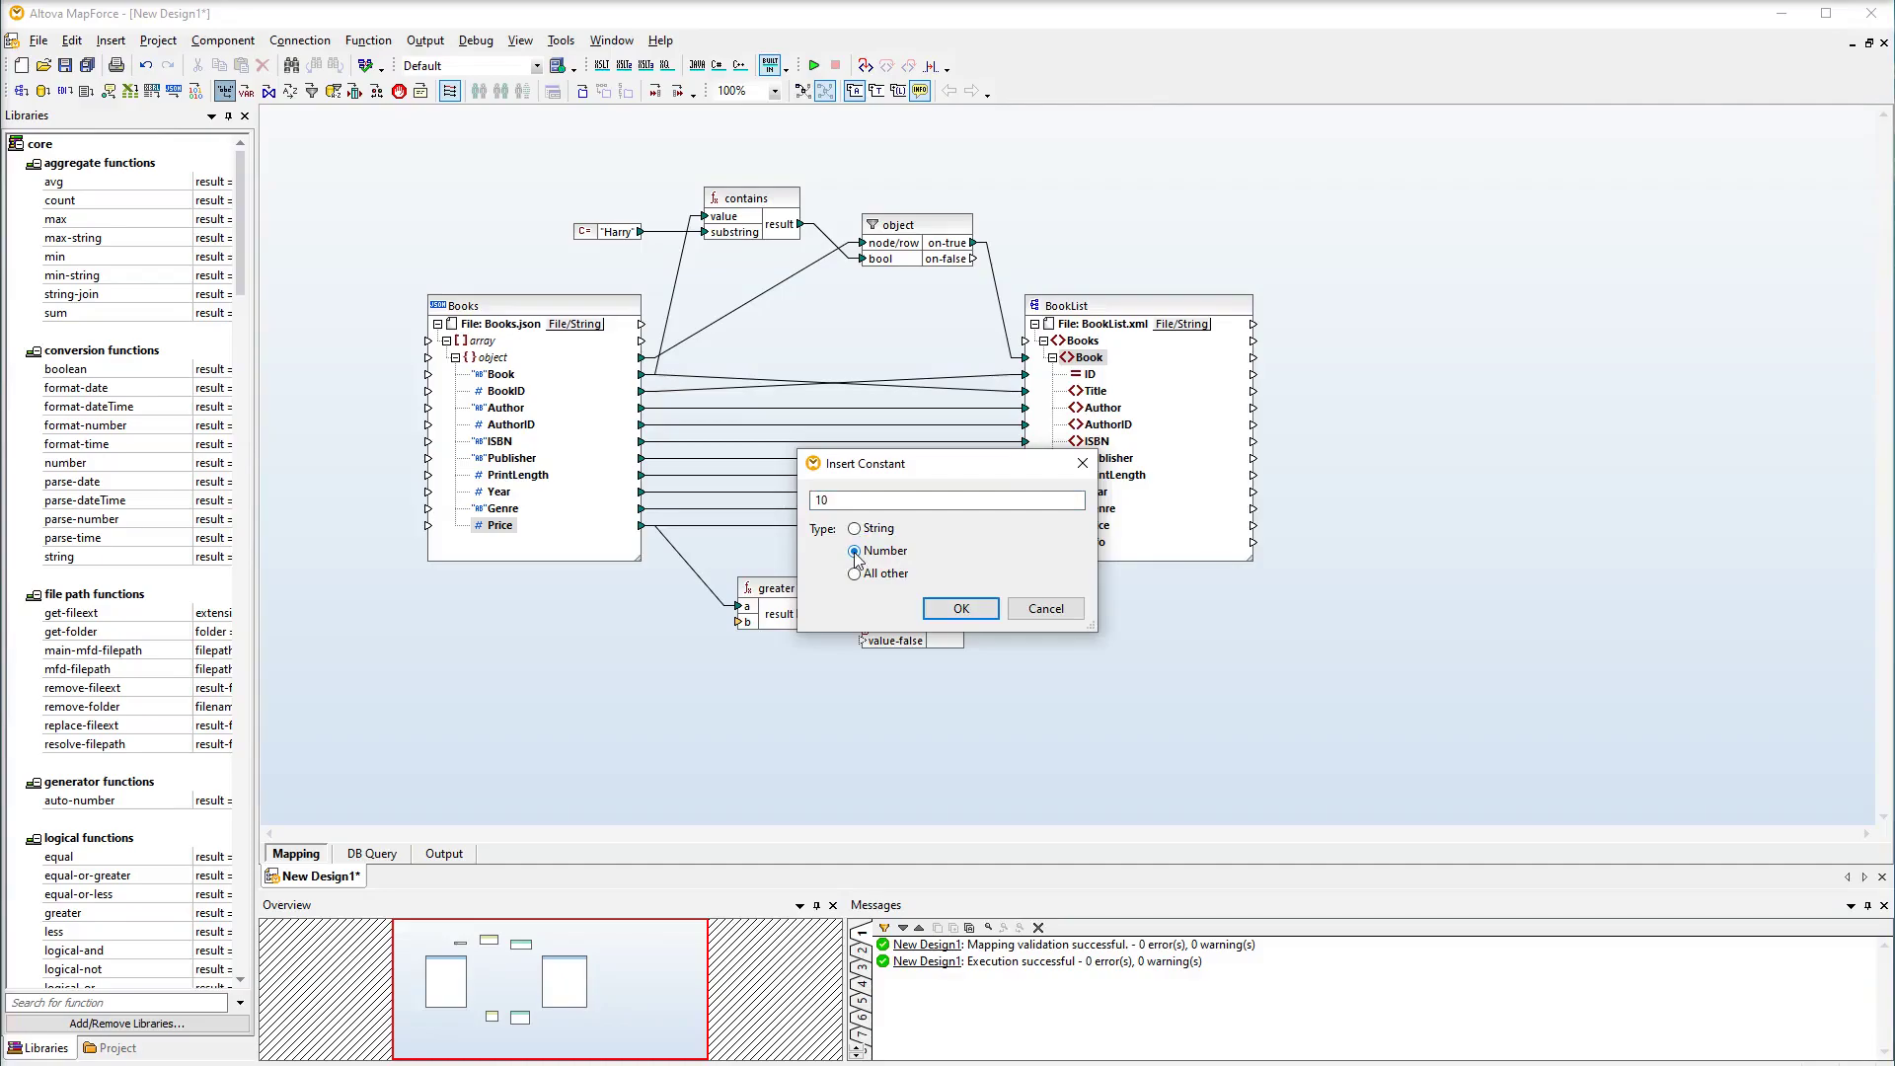
pyautogui.click(961, 608)
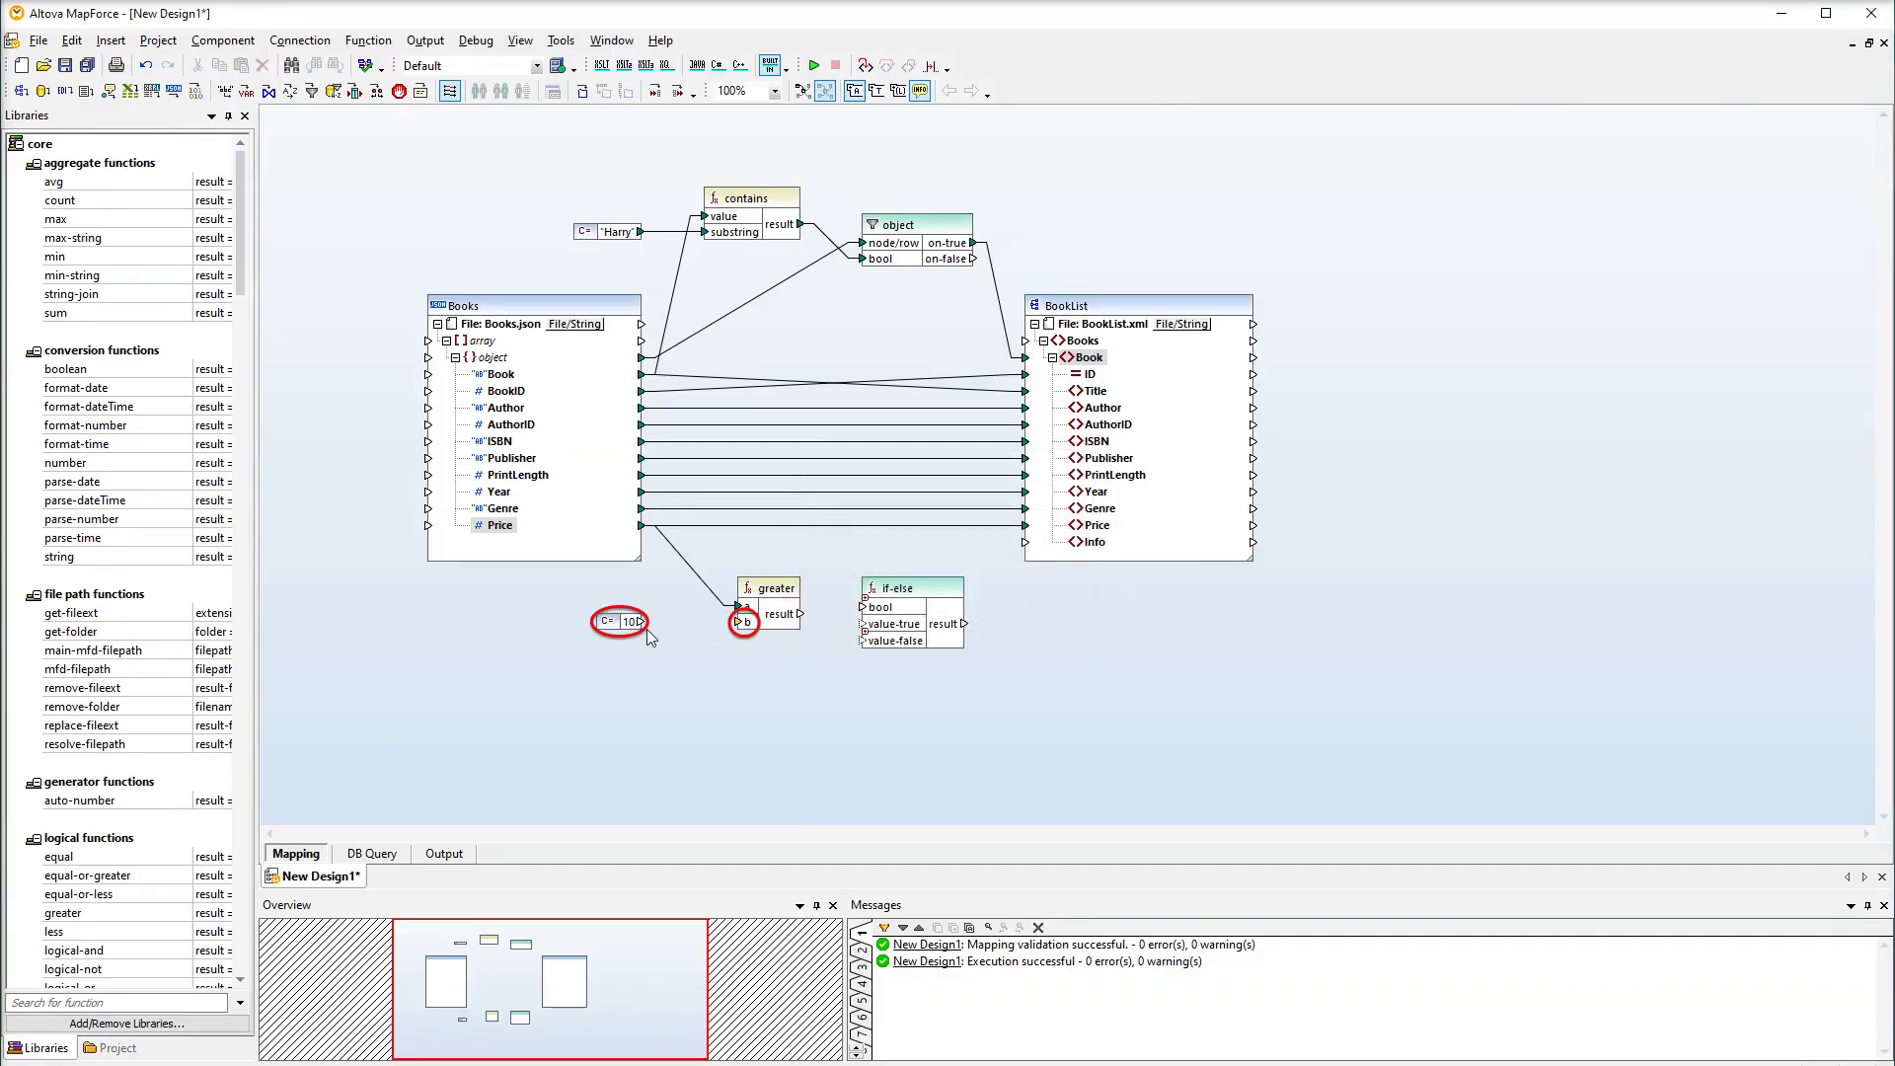
pyautogui.moveTo(639, 621); pyautogui.dragTo(740, 621)
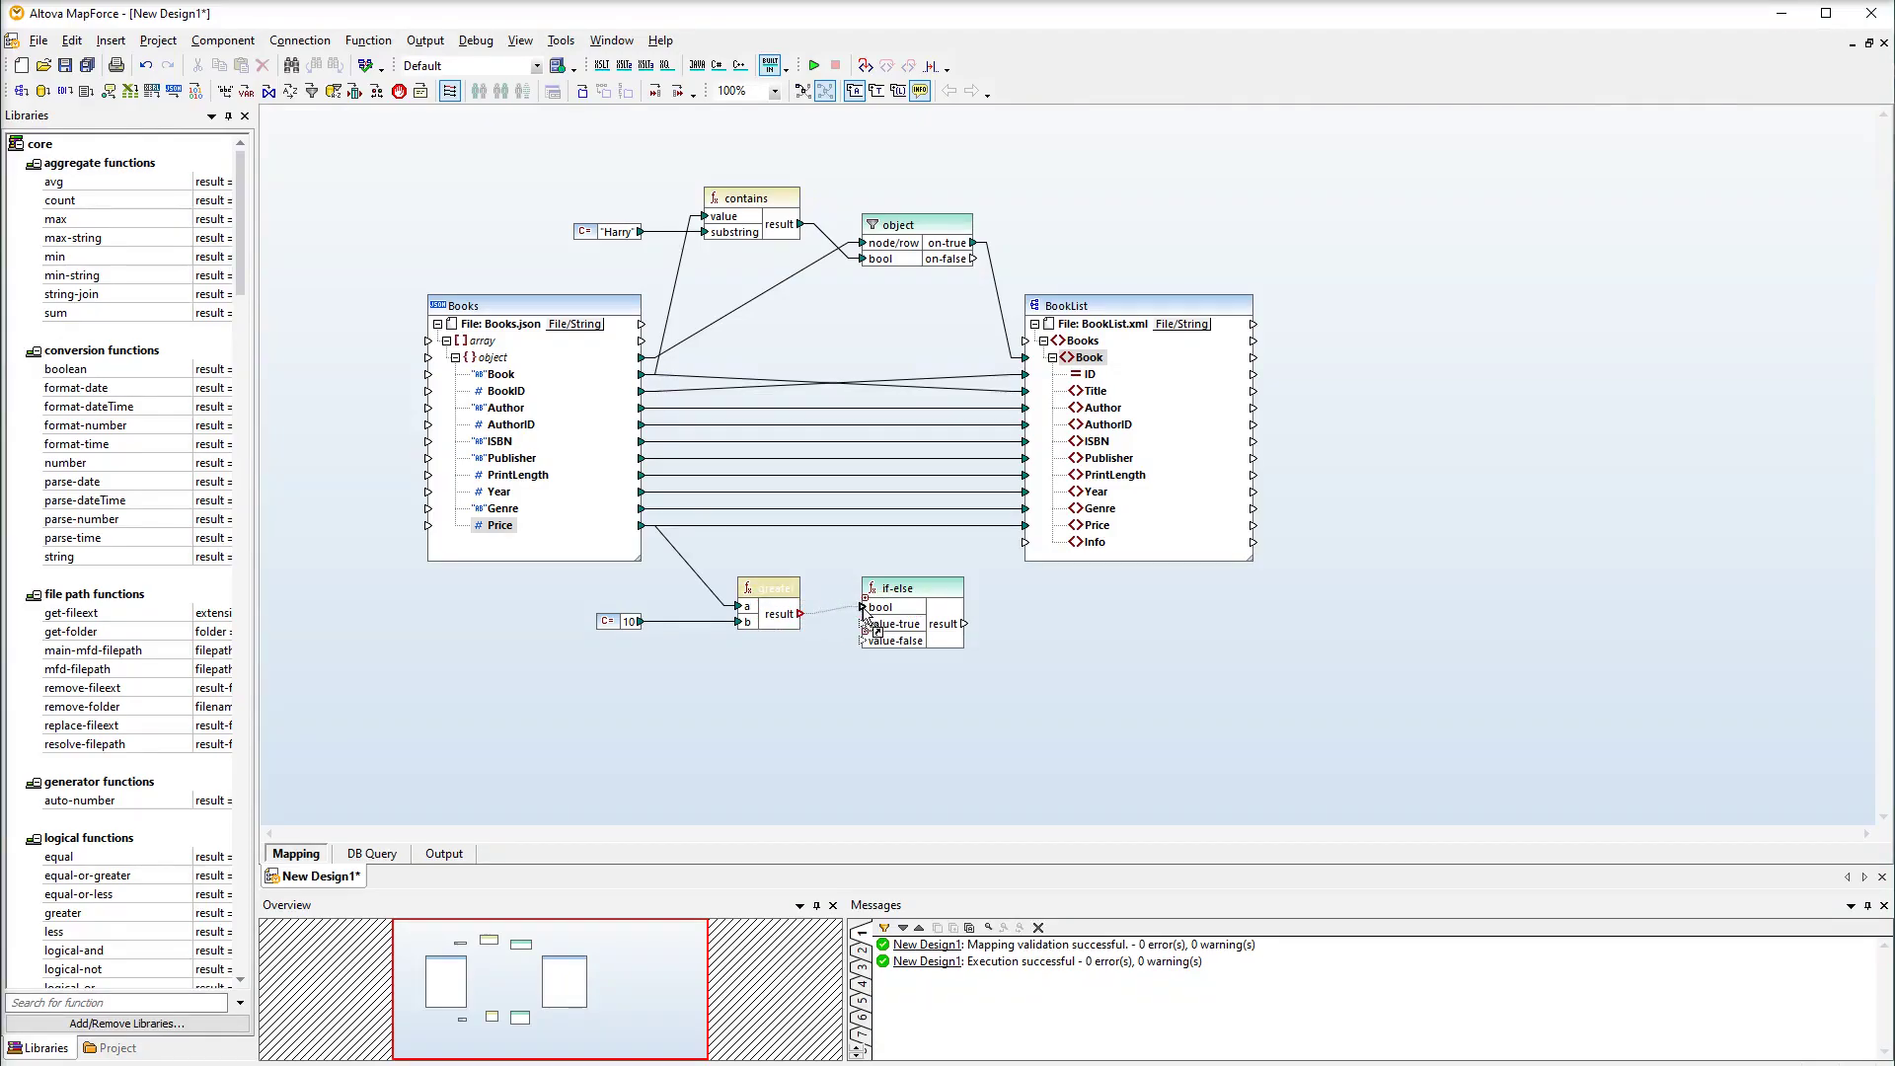
pyautogui.moveTo(799, 611); pyautogui.dragTo(865, 607)
# - Feed a 'Too expensive!' constant into if-else value-true and send the result to Info
pyautogui.click(225, 90)
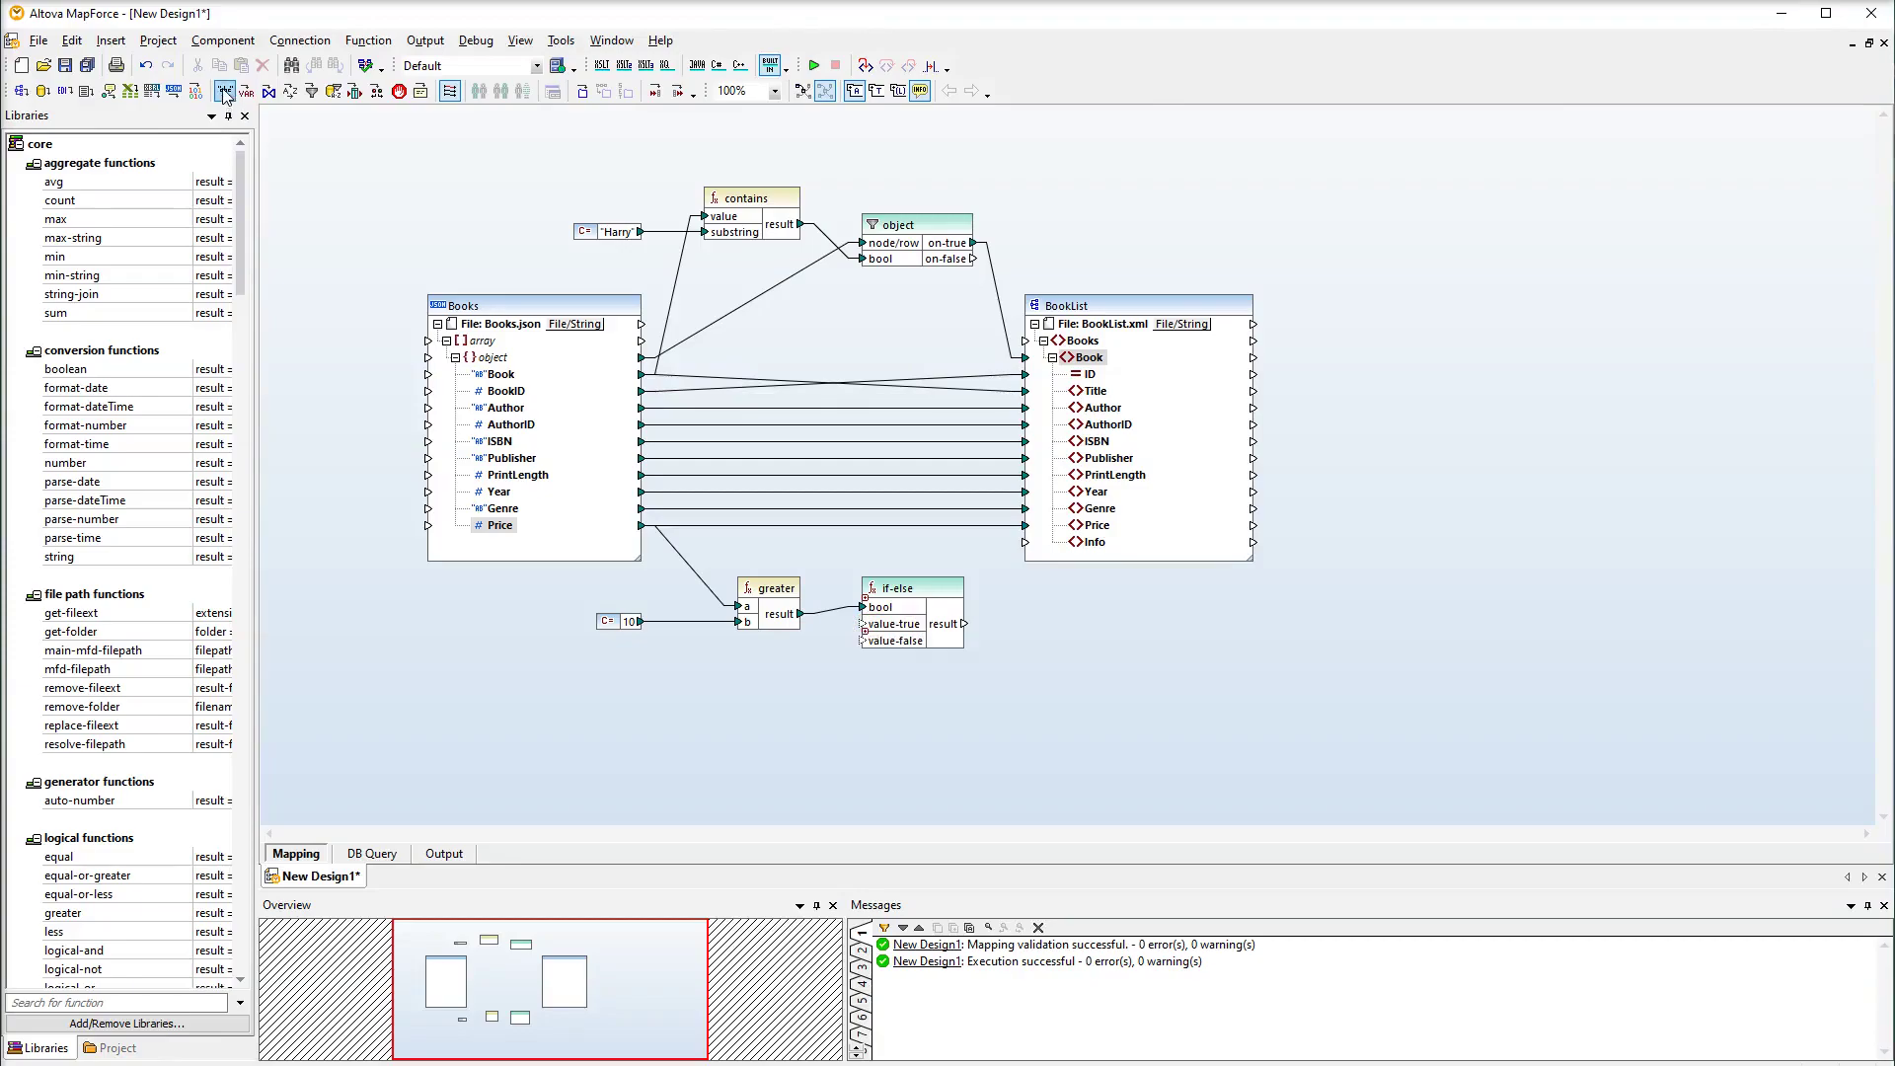
pyautogui.click(224, 91)
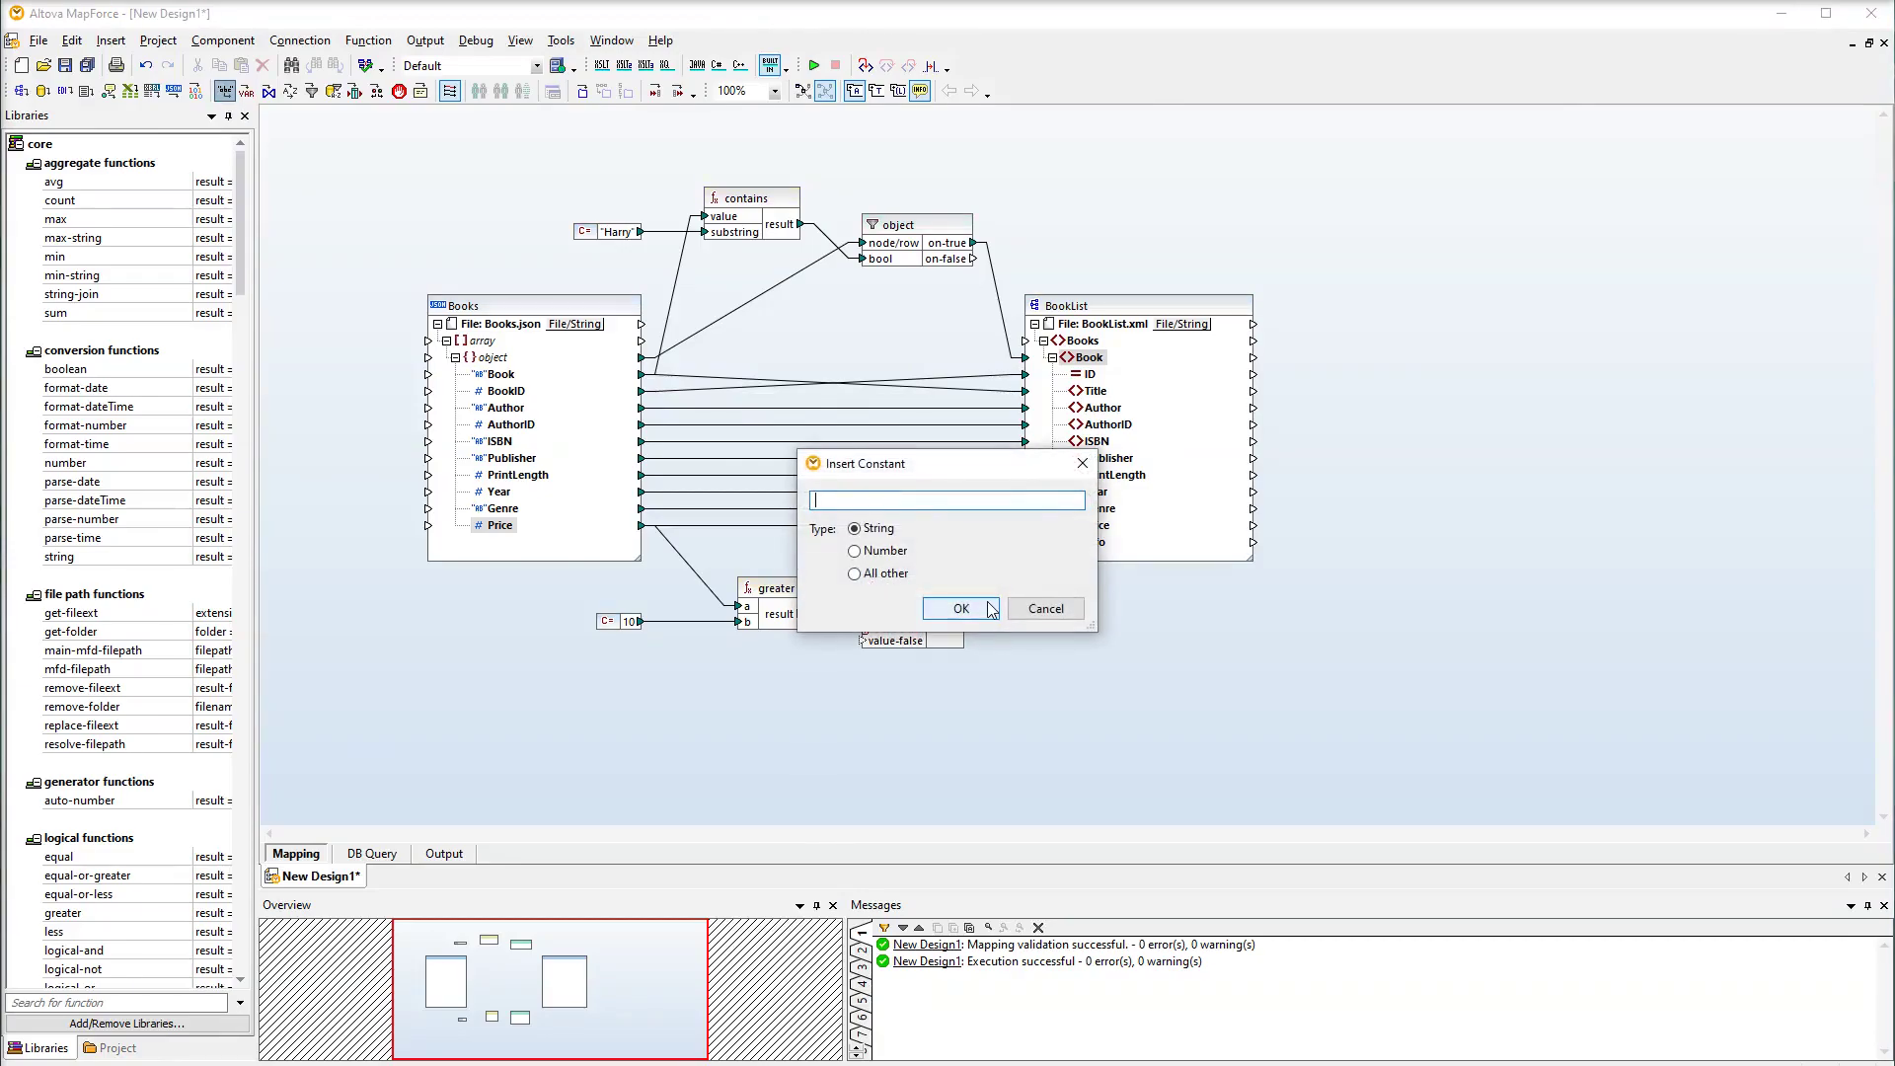
pyautogui.write('Too expensive!')
pyautogui.click(961, 608)
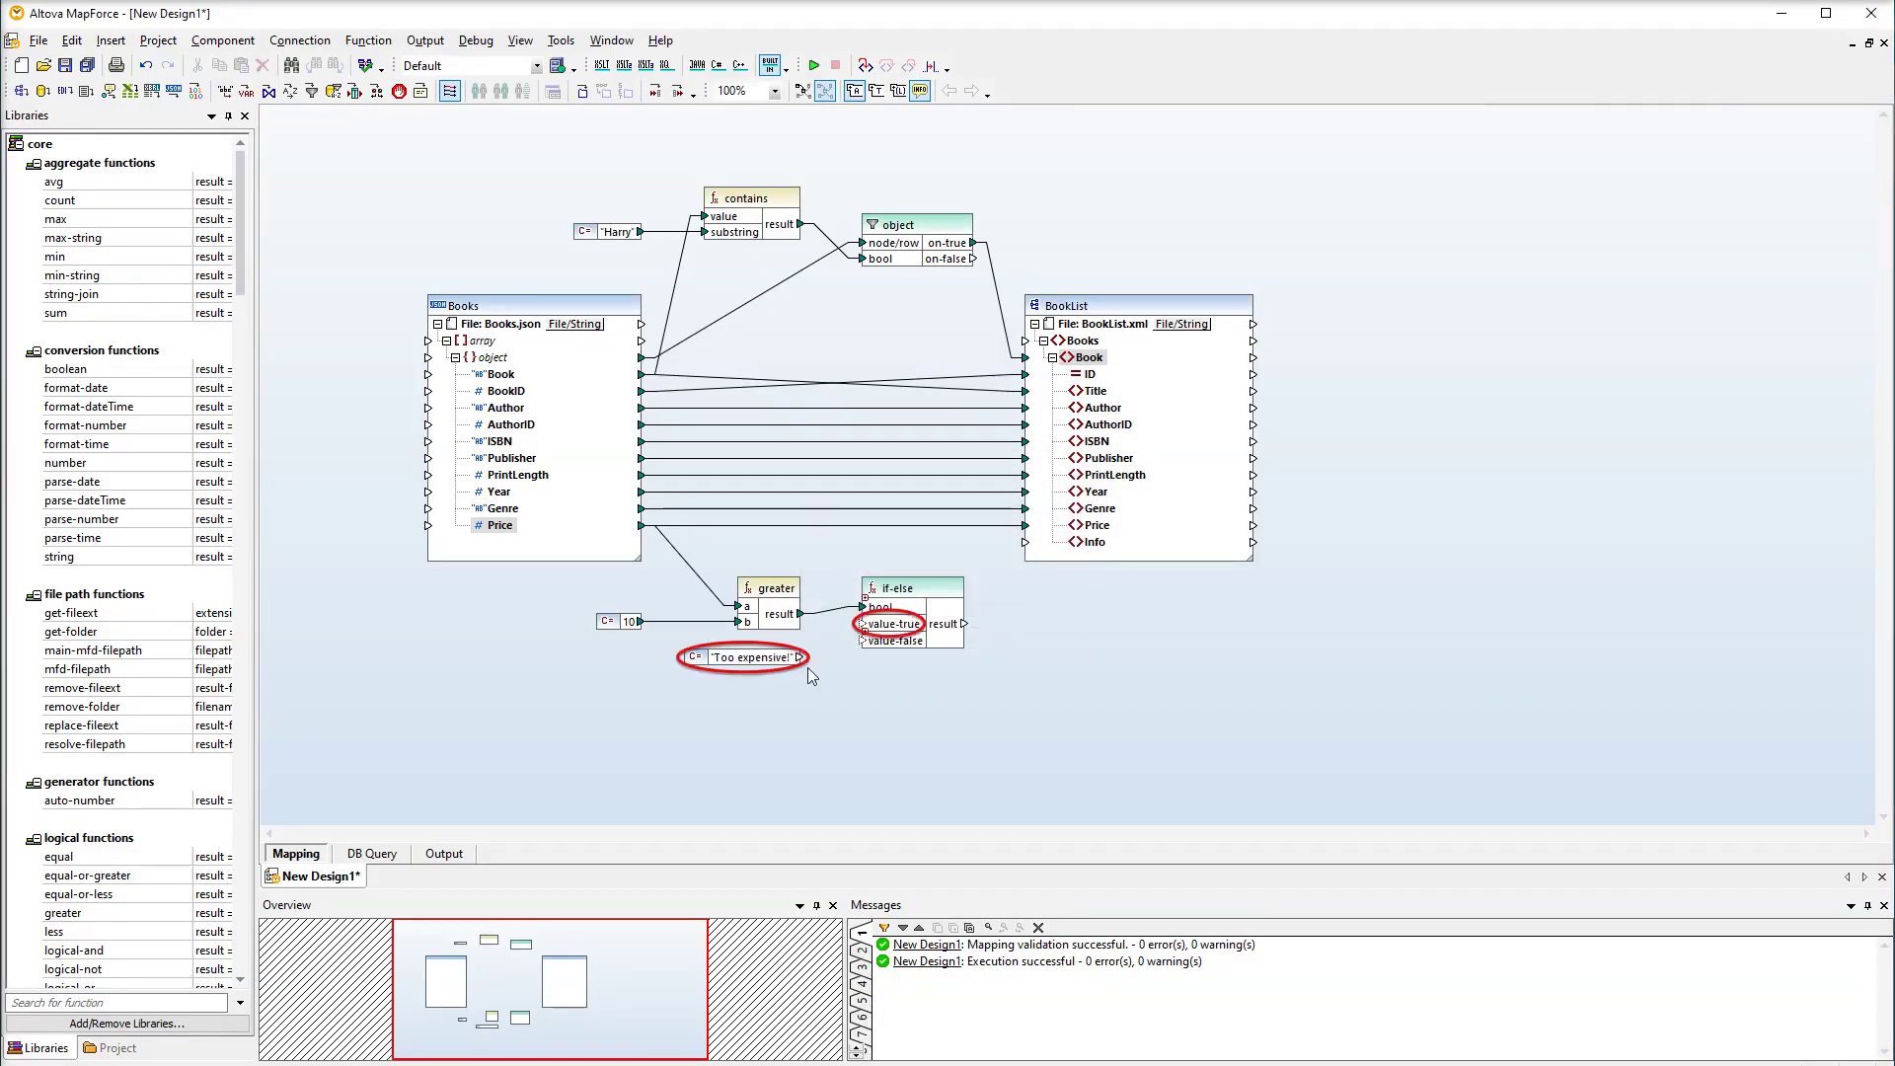
pyautogui.moveTo(799, 655); pyautogui.dragTo(865, 623)
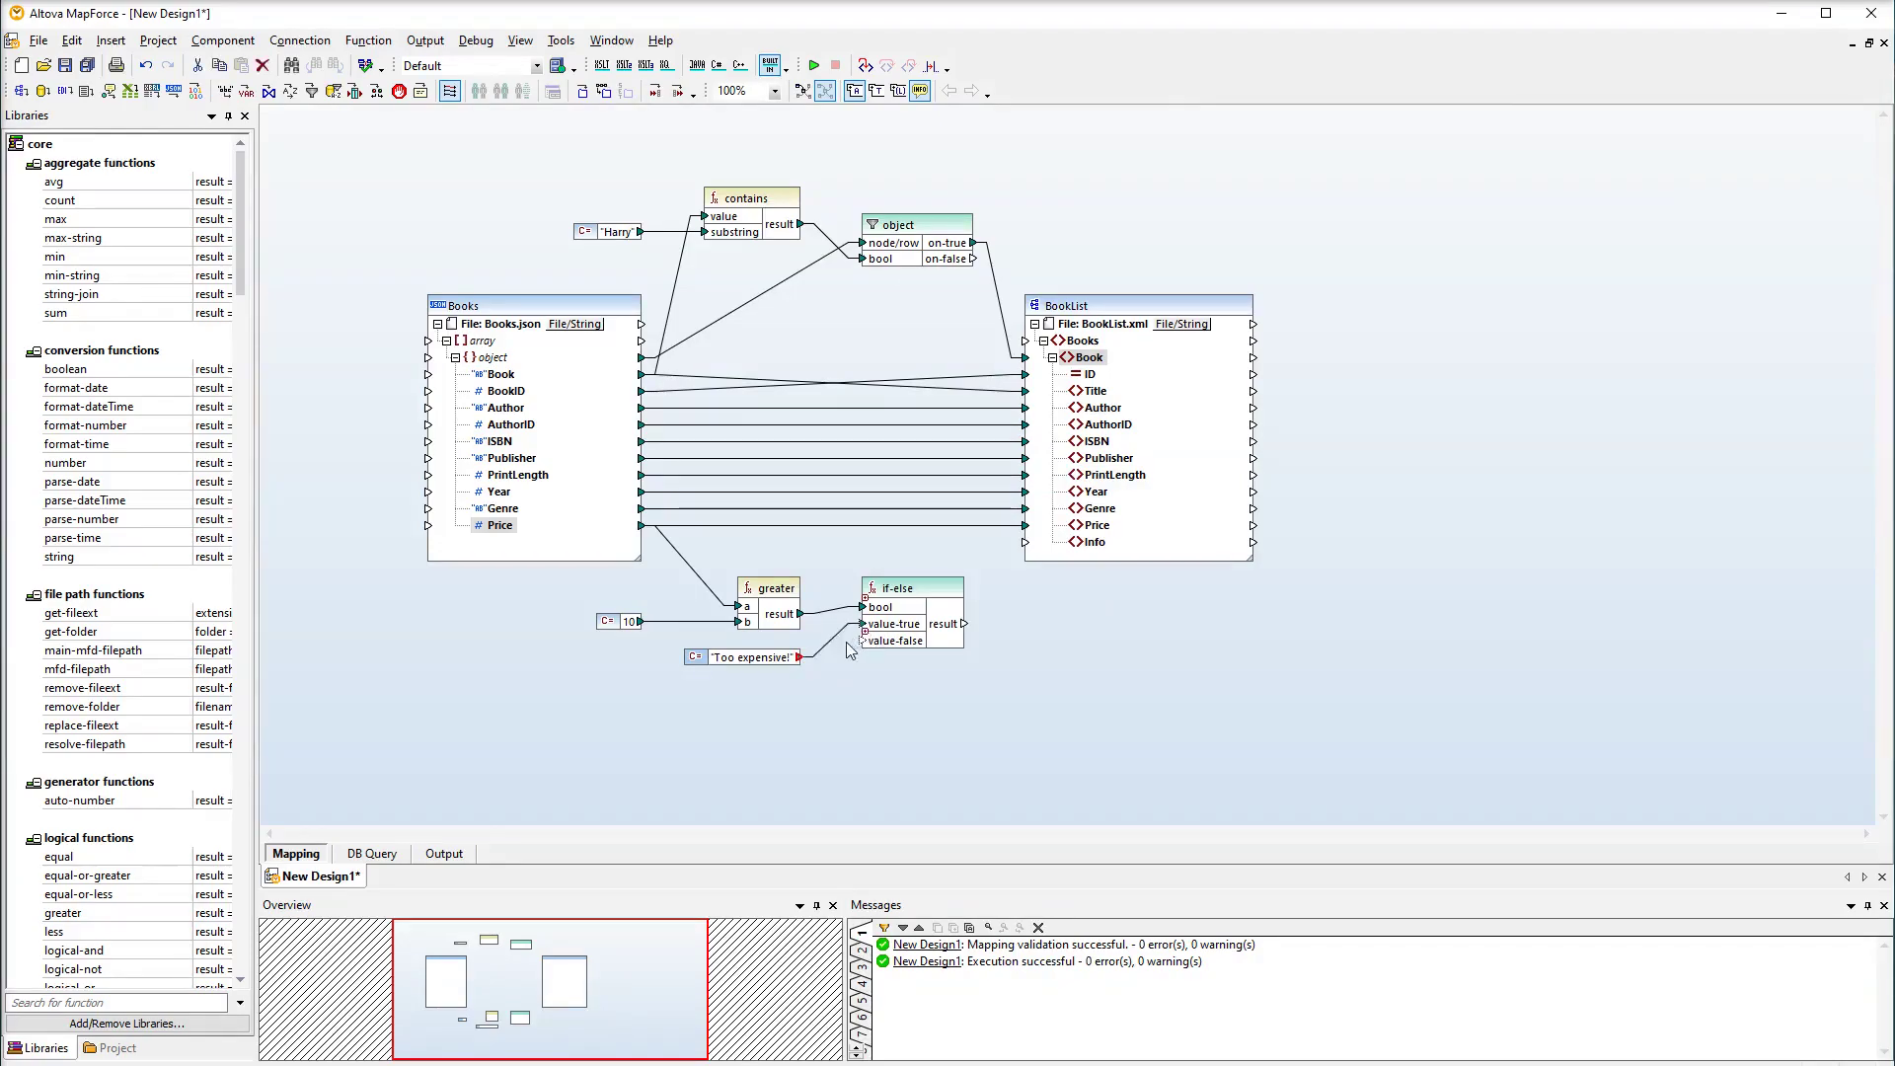
pyautogui.click(844, 641)
pyautogui.moveTo(964, 624); pyautogui.dragTo(1024, 542)
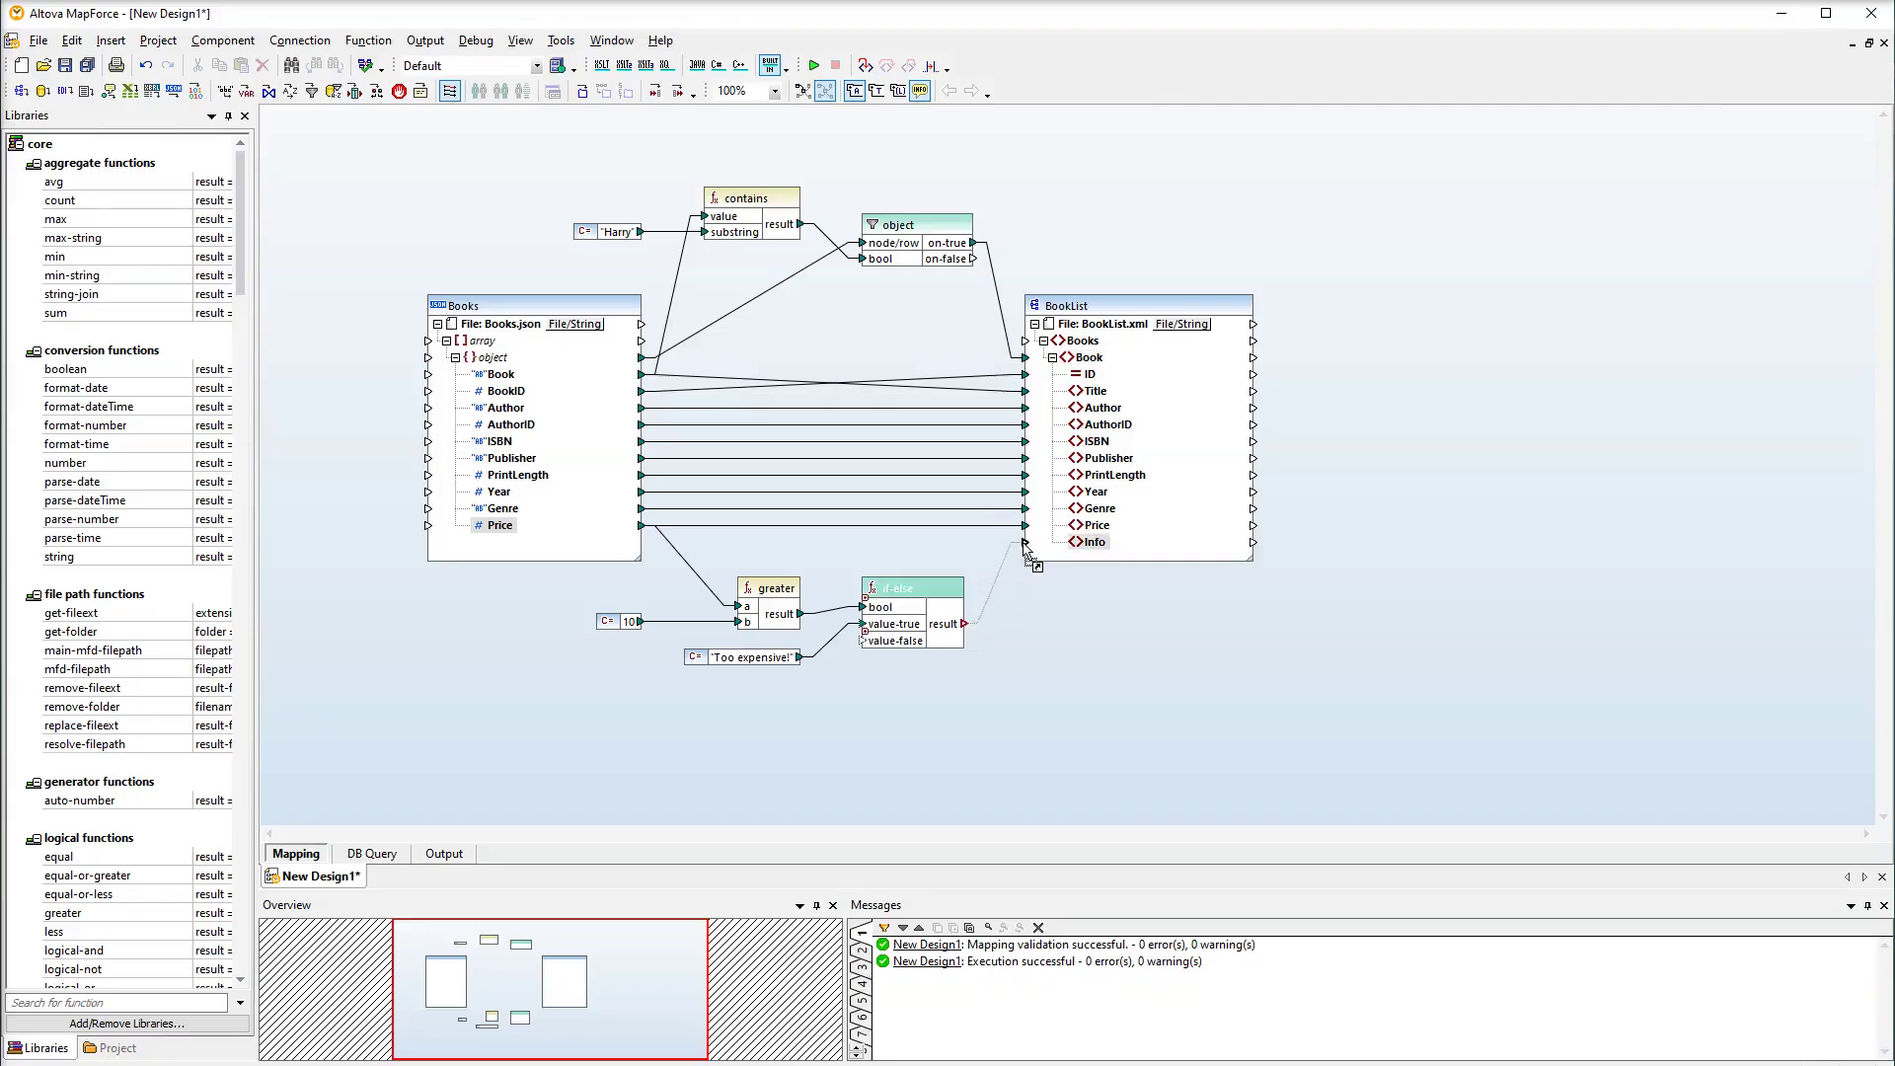
pyautogui.click(463, 870)
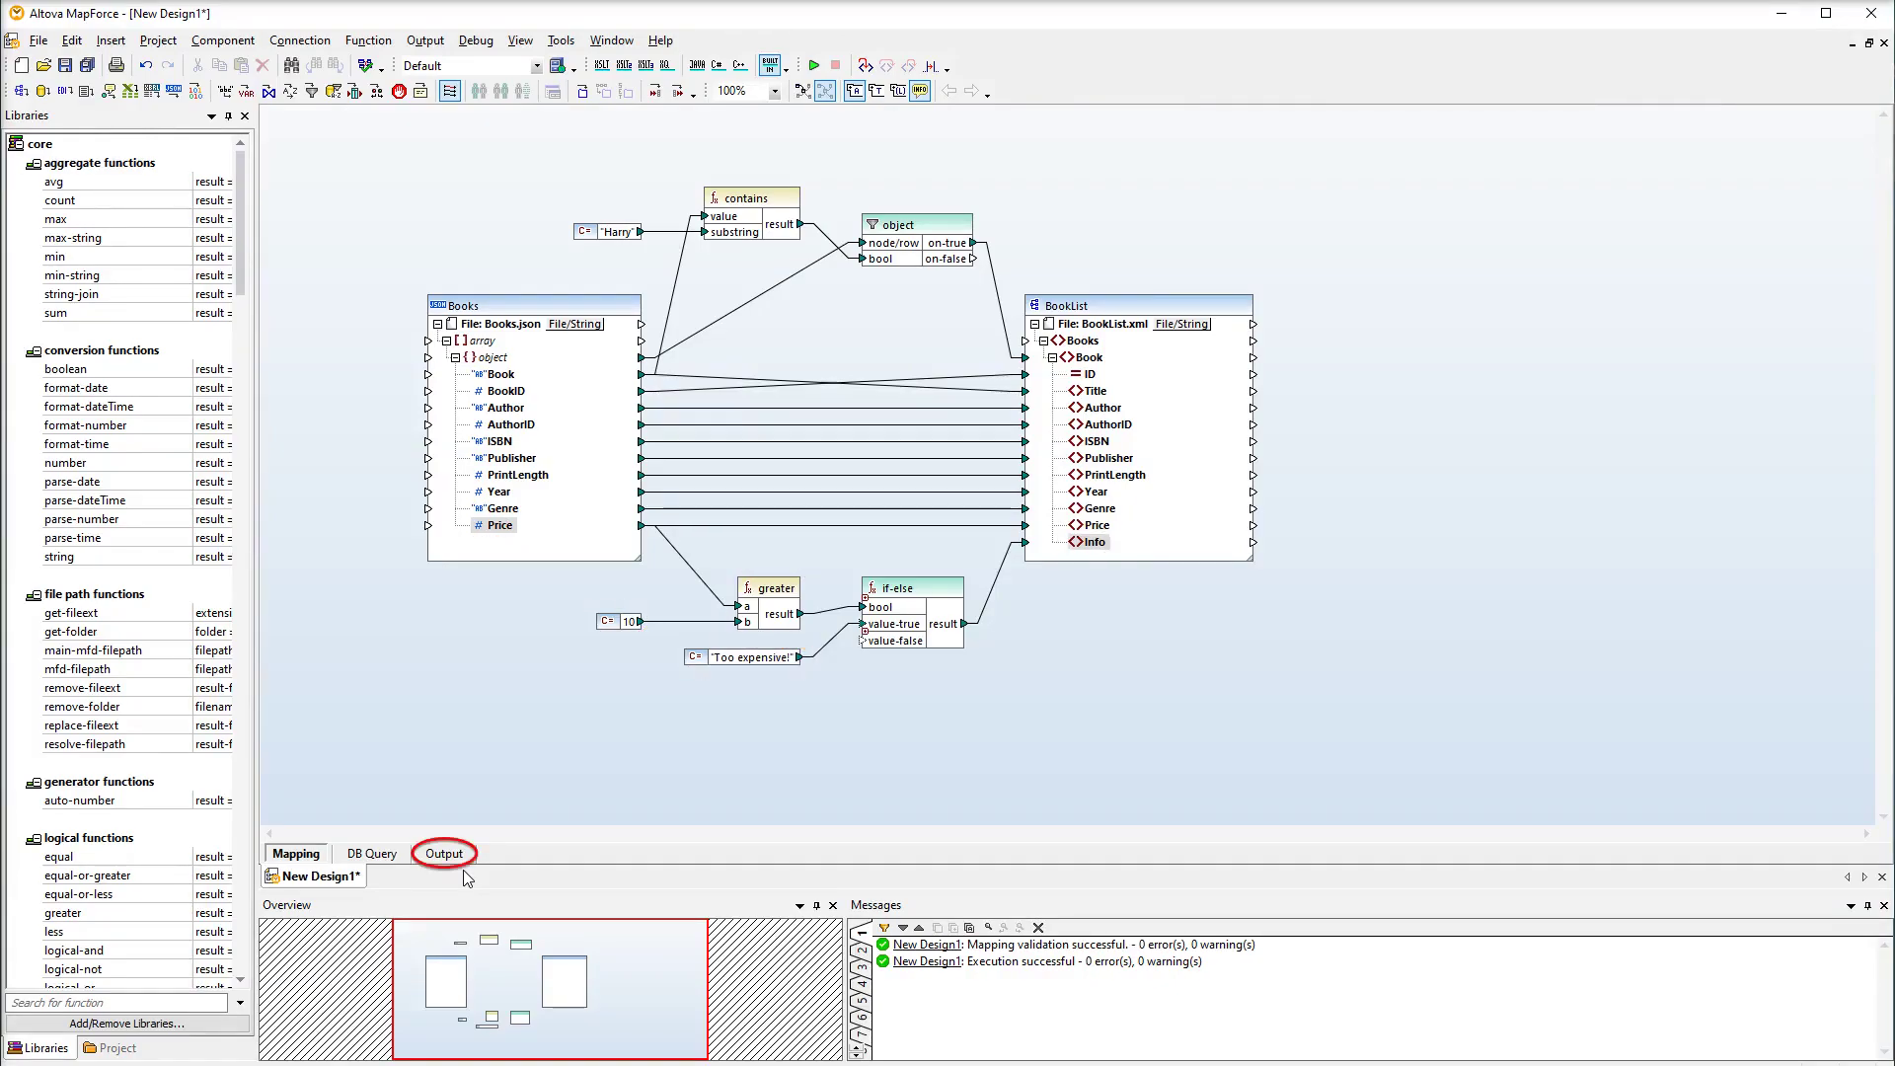
pyautogui.click(452, 853)
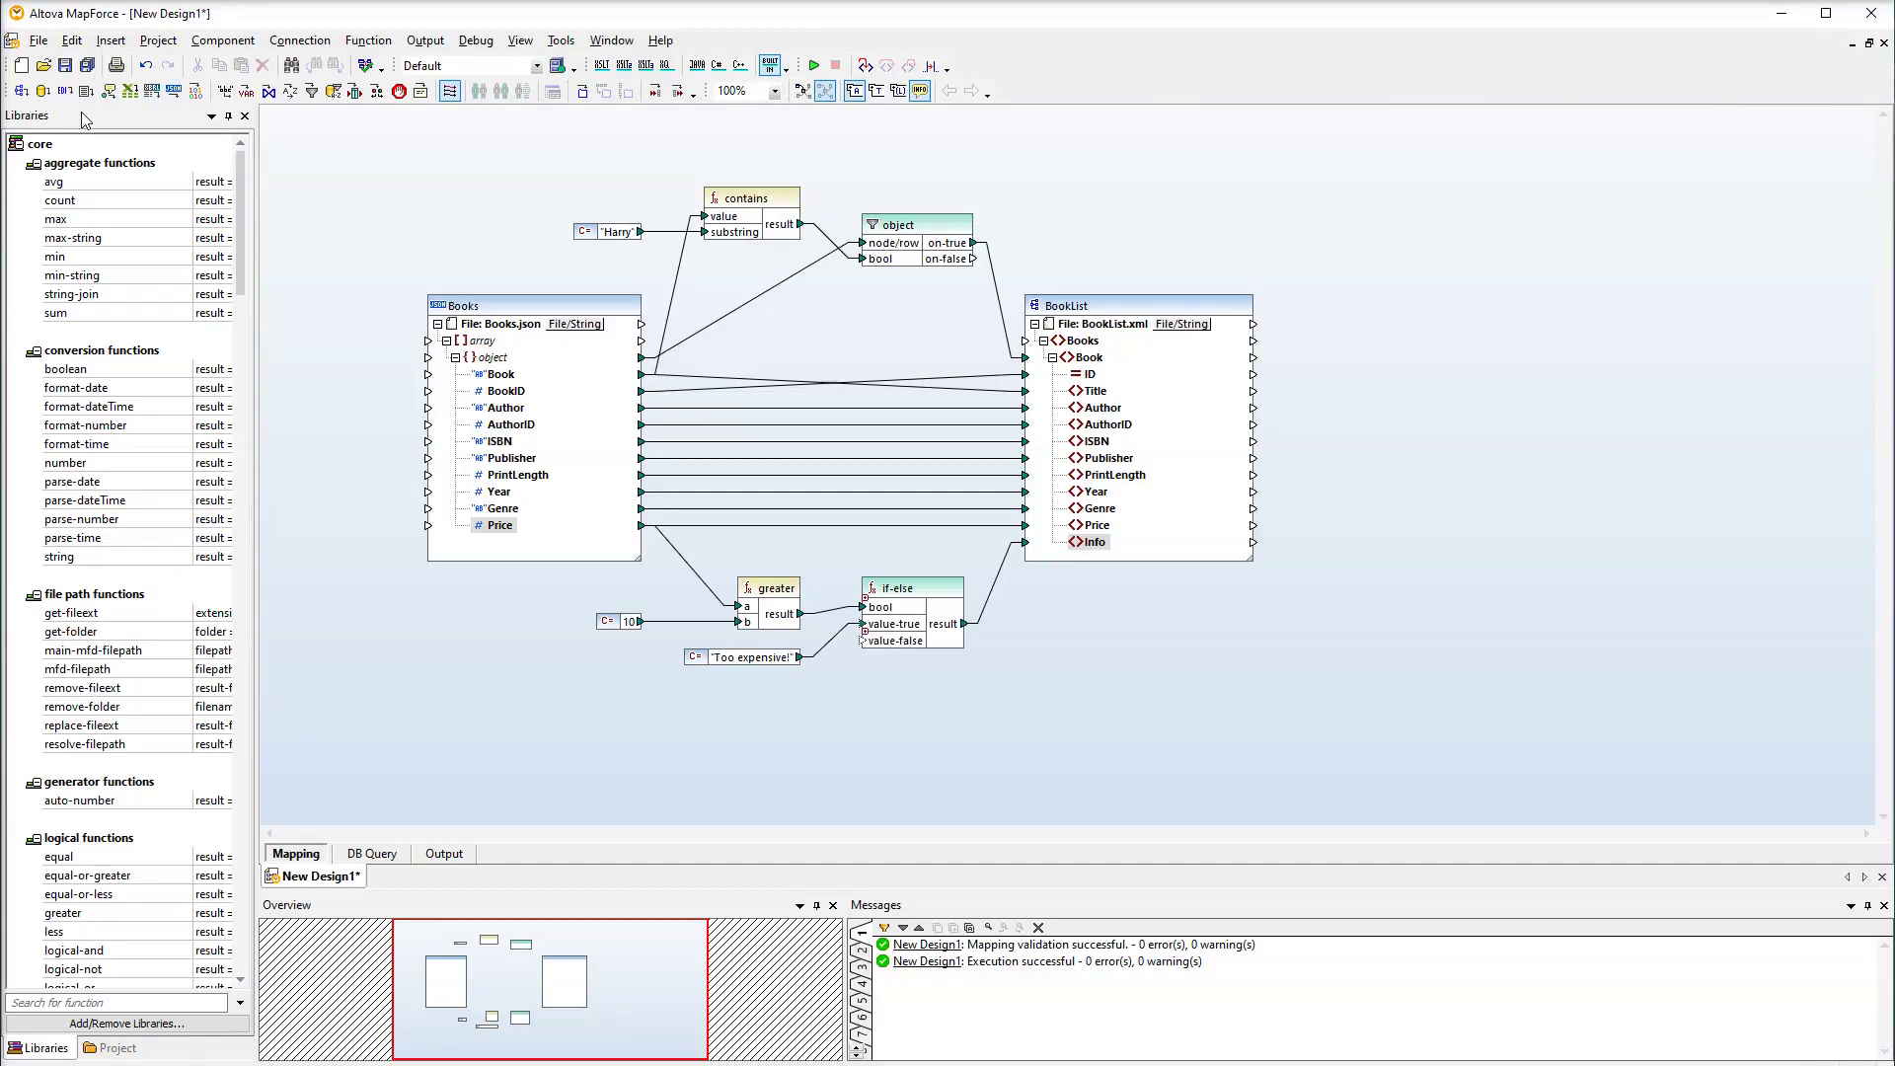
# - Create a simple-CSV Text component and set its output file path
pyautogui.click(85, 91)
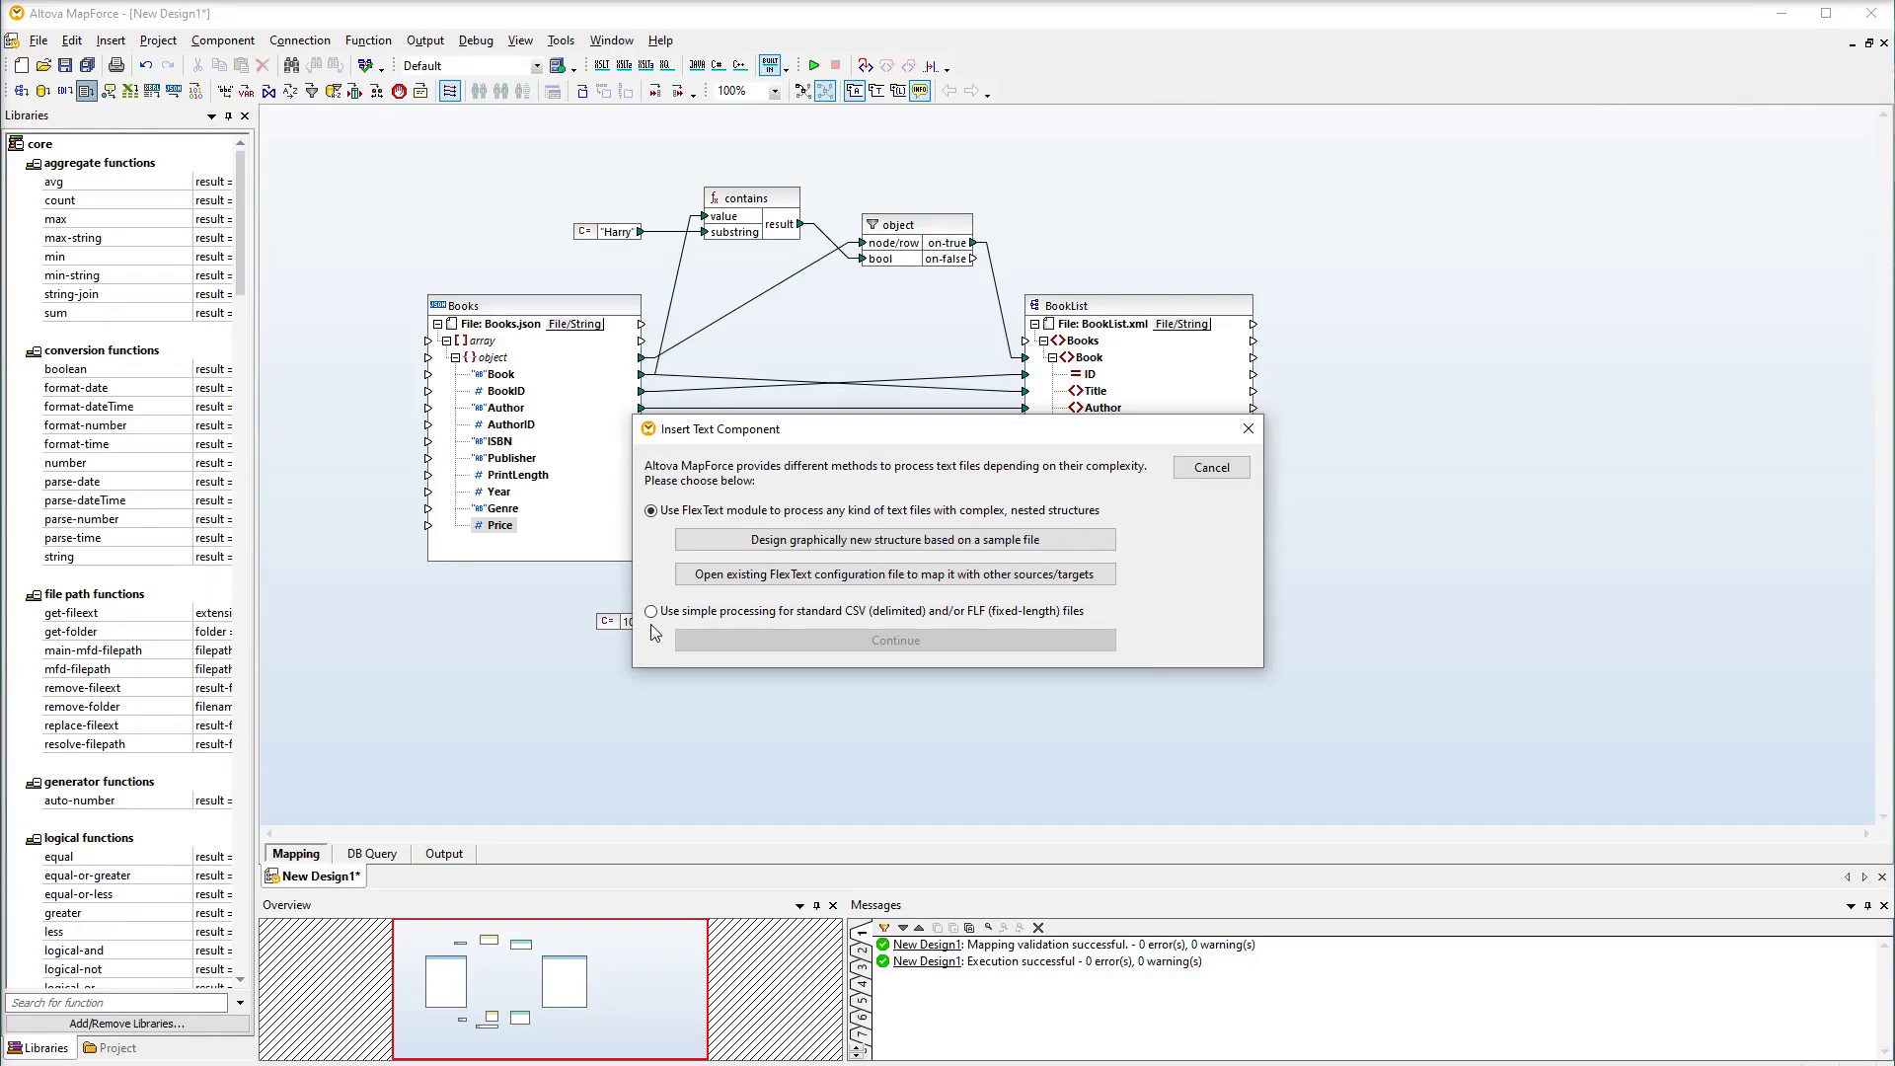
pyautogui.click(649, 612)
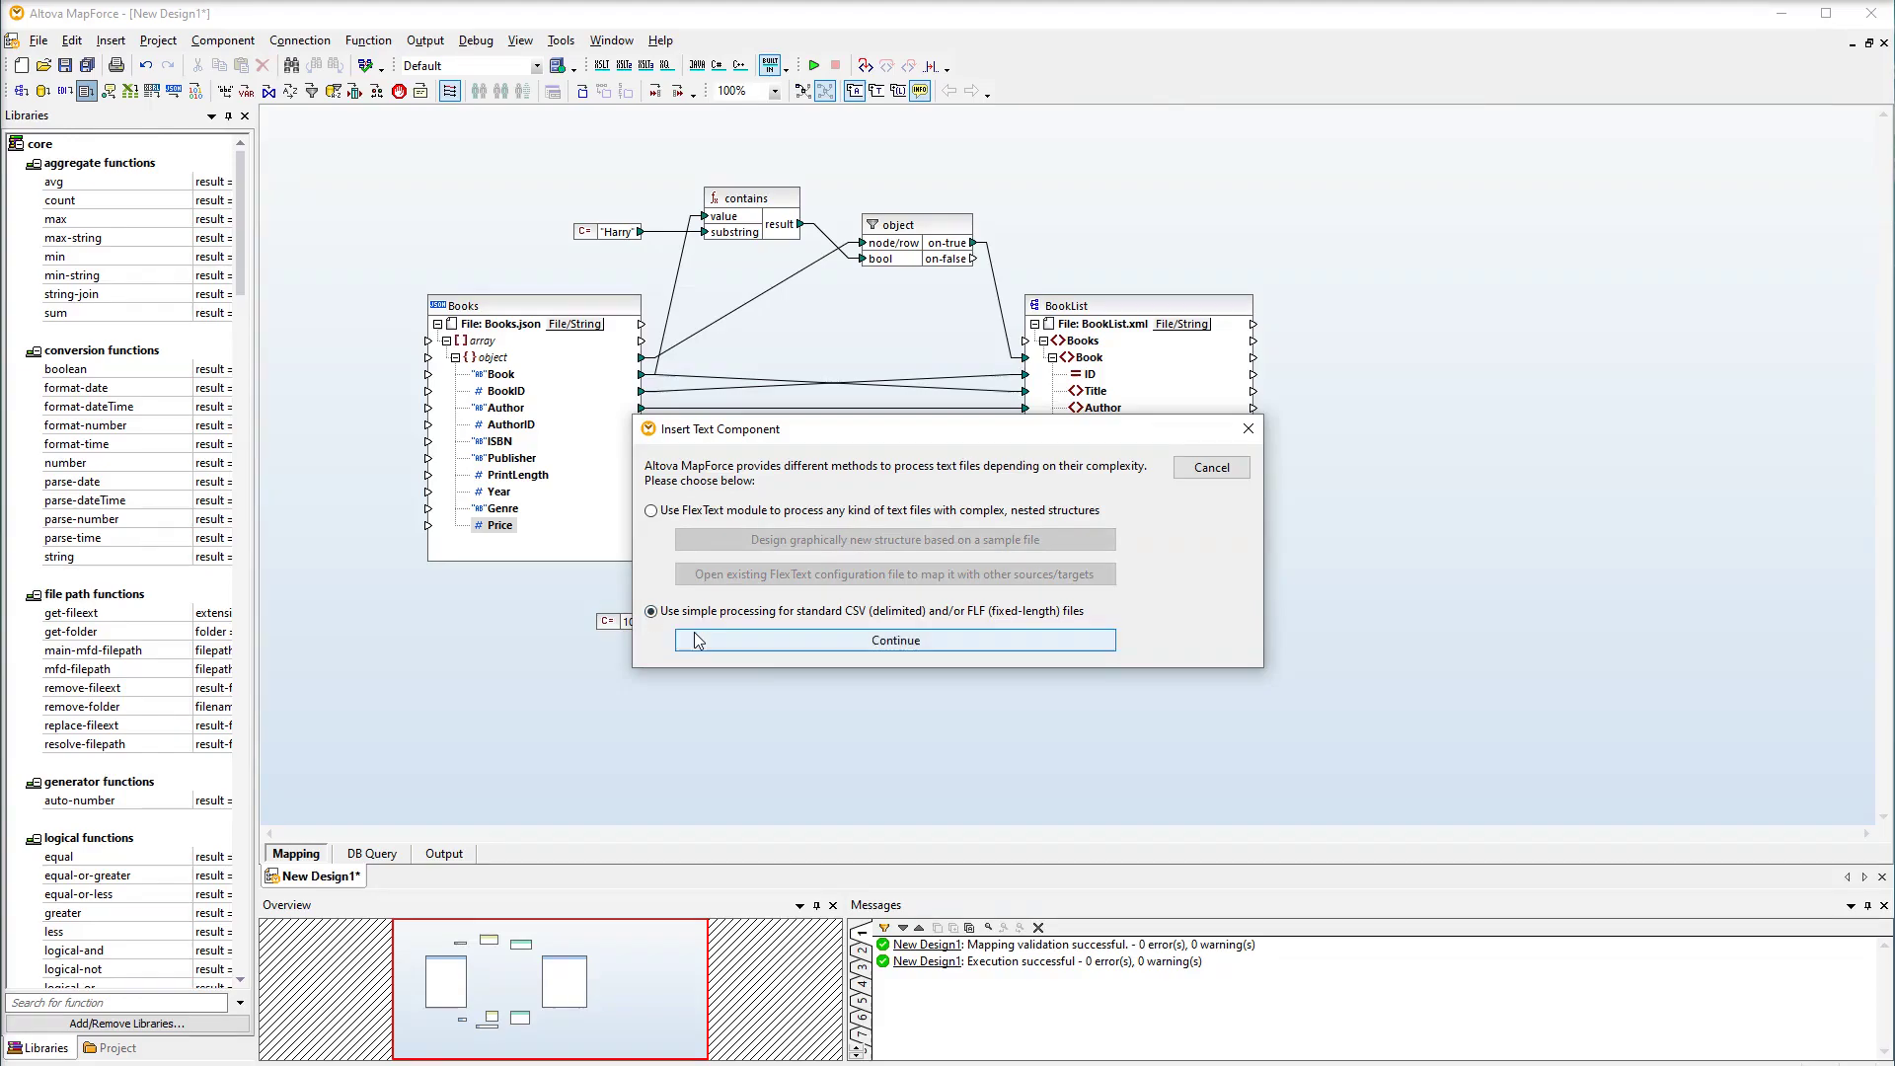
pyautogui.click(695, 639)
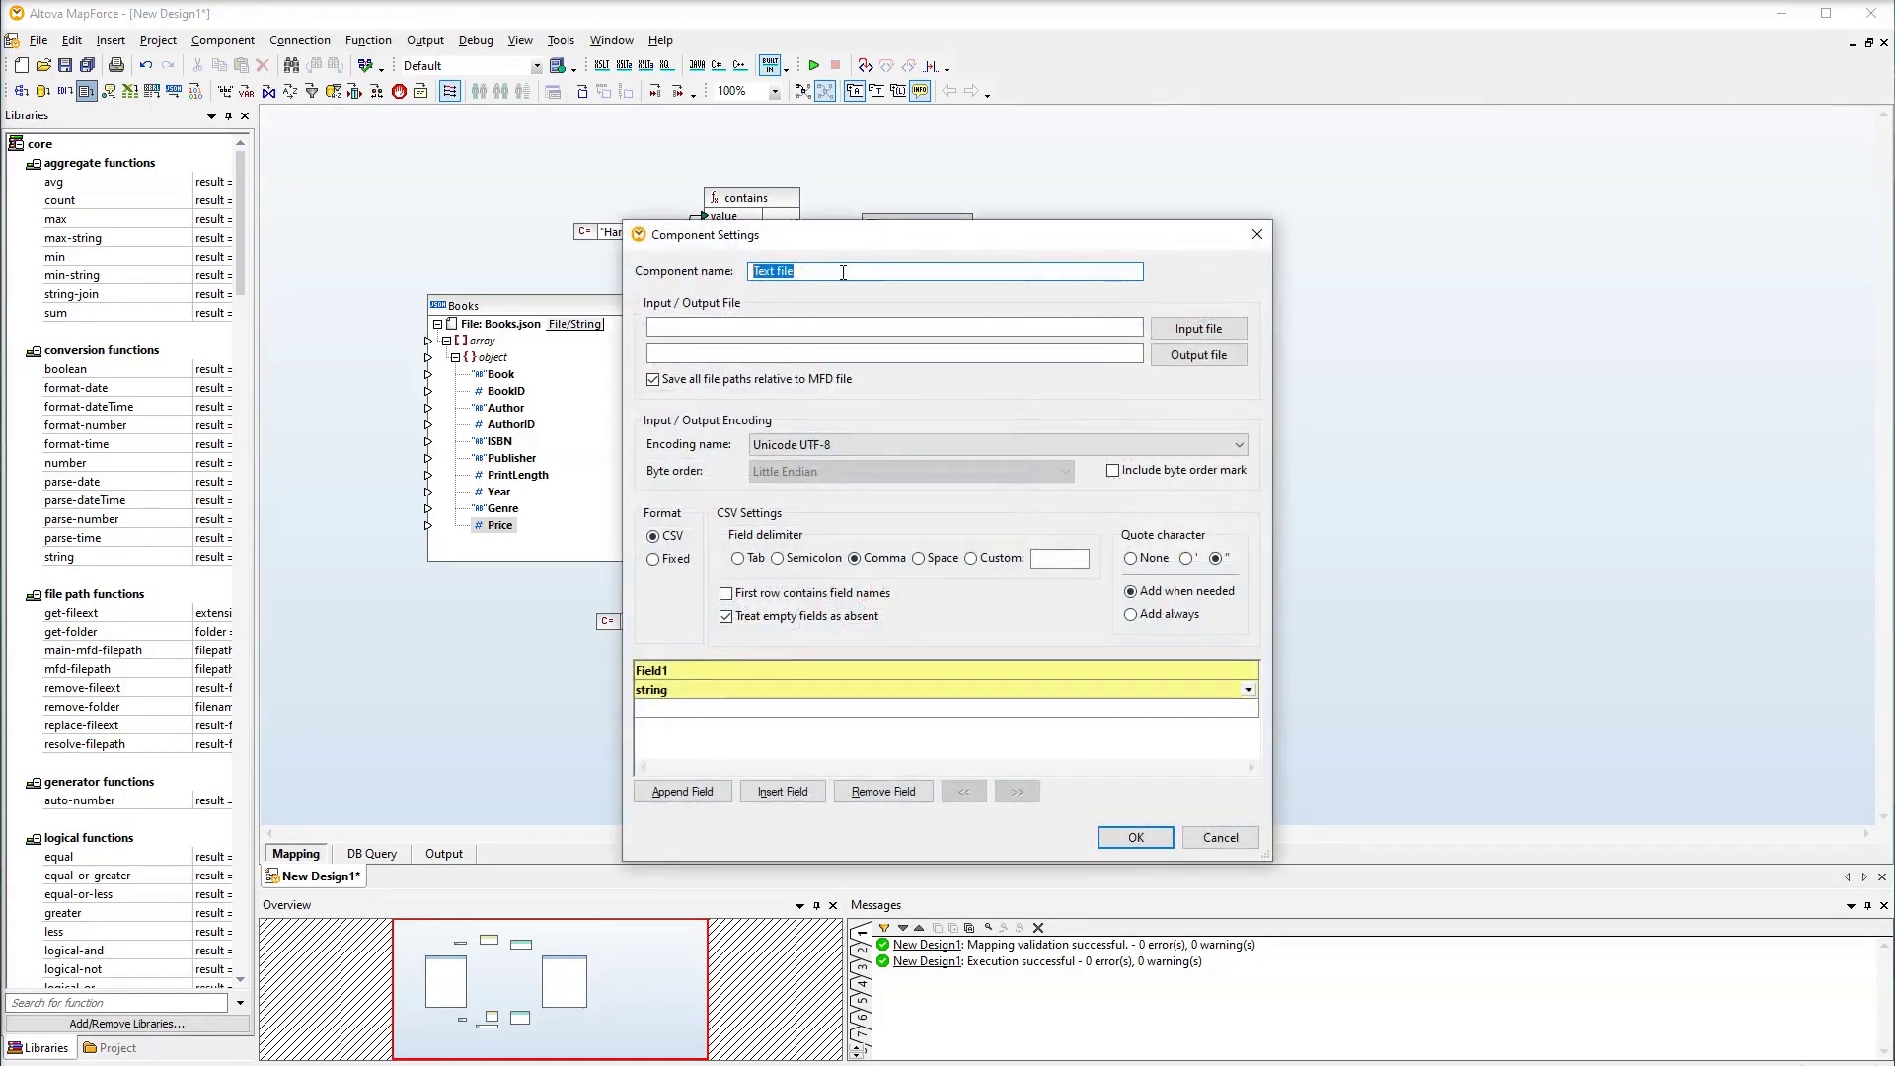
pyautogui.write('BookList')
pyautogui.click(869, 353)
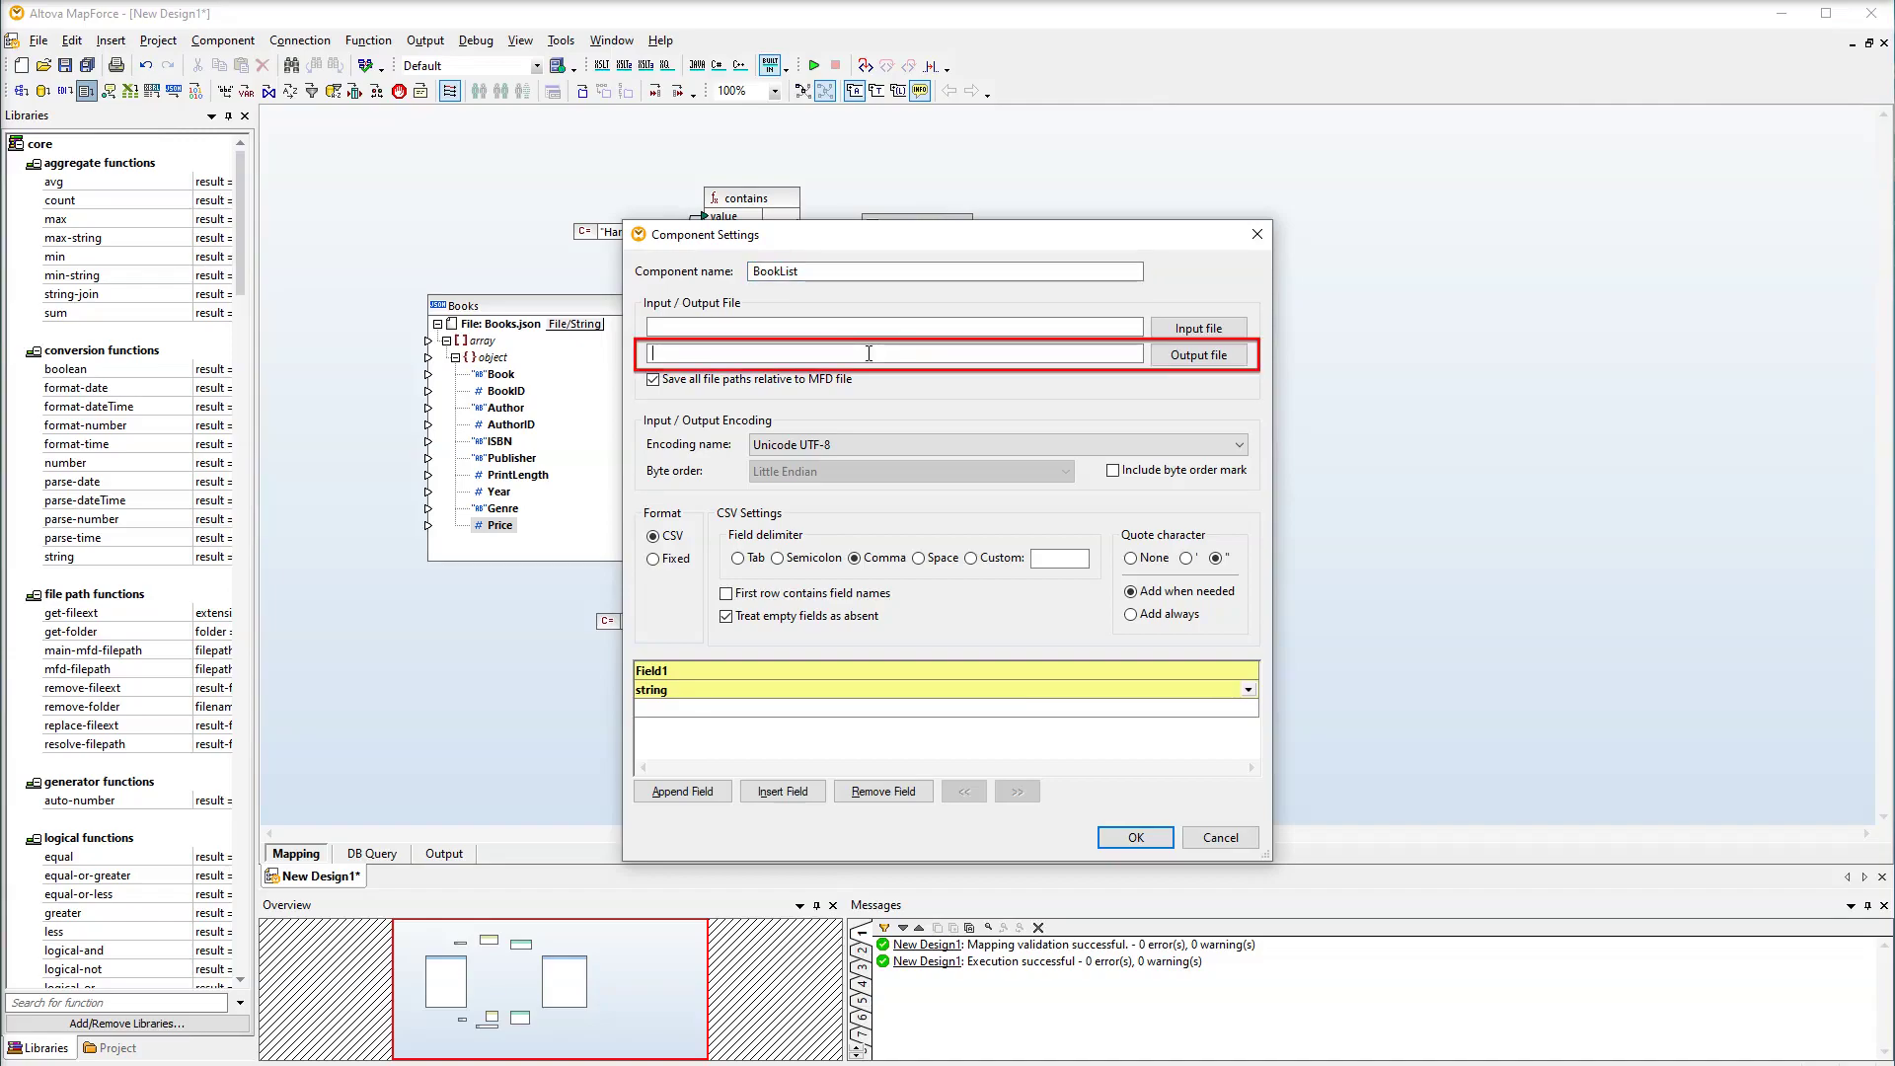
pyautogui.write('C:\\MF_TutorialFiles\\BookList.csv')
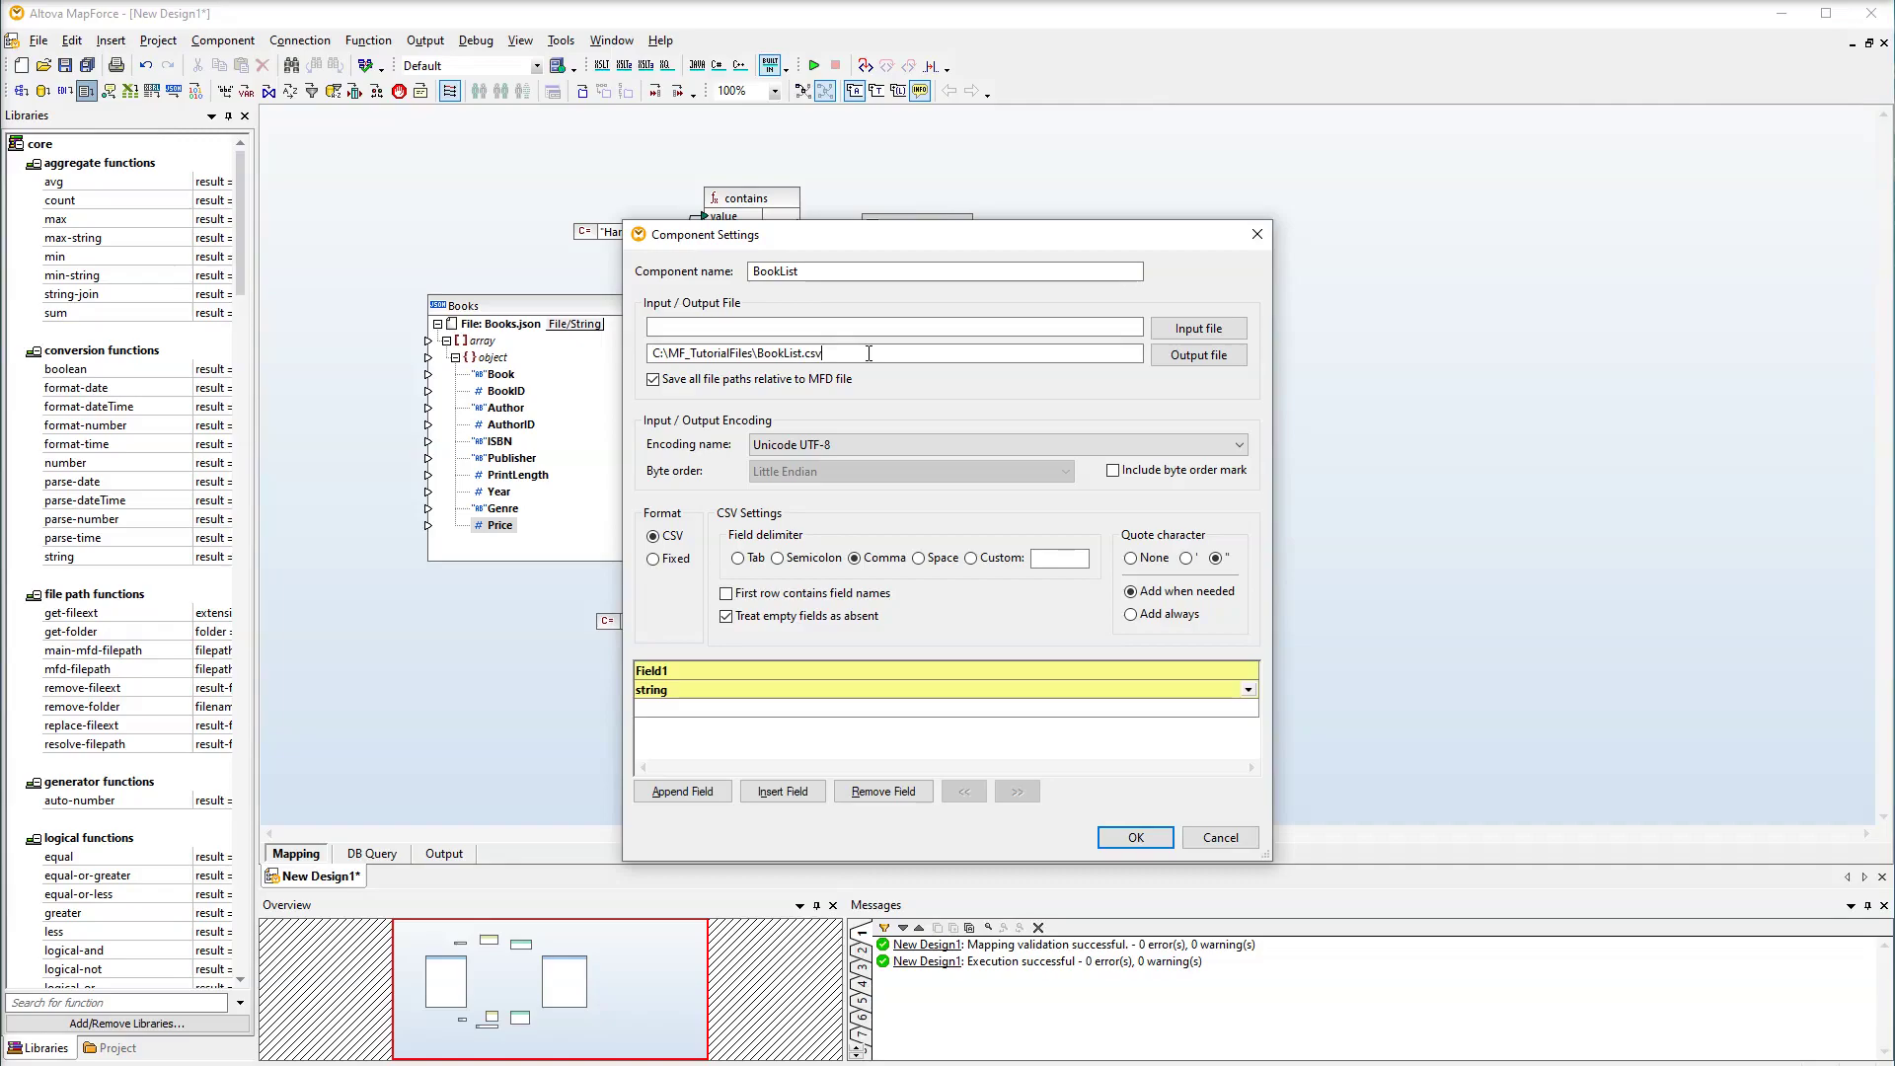
# - Define the CSV fields, starting with Book and Author, with field names in the first row
pyautogui.doubleClick(726, 670)
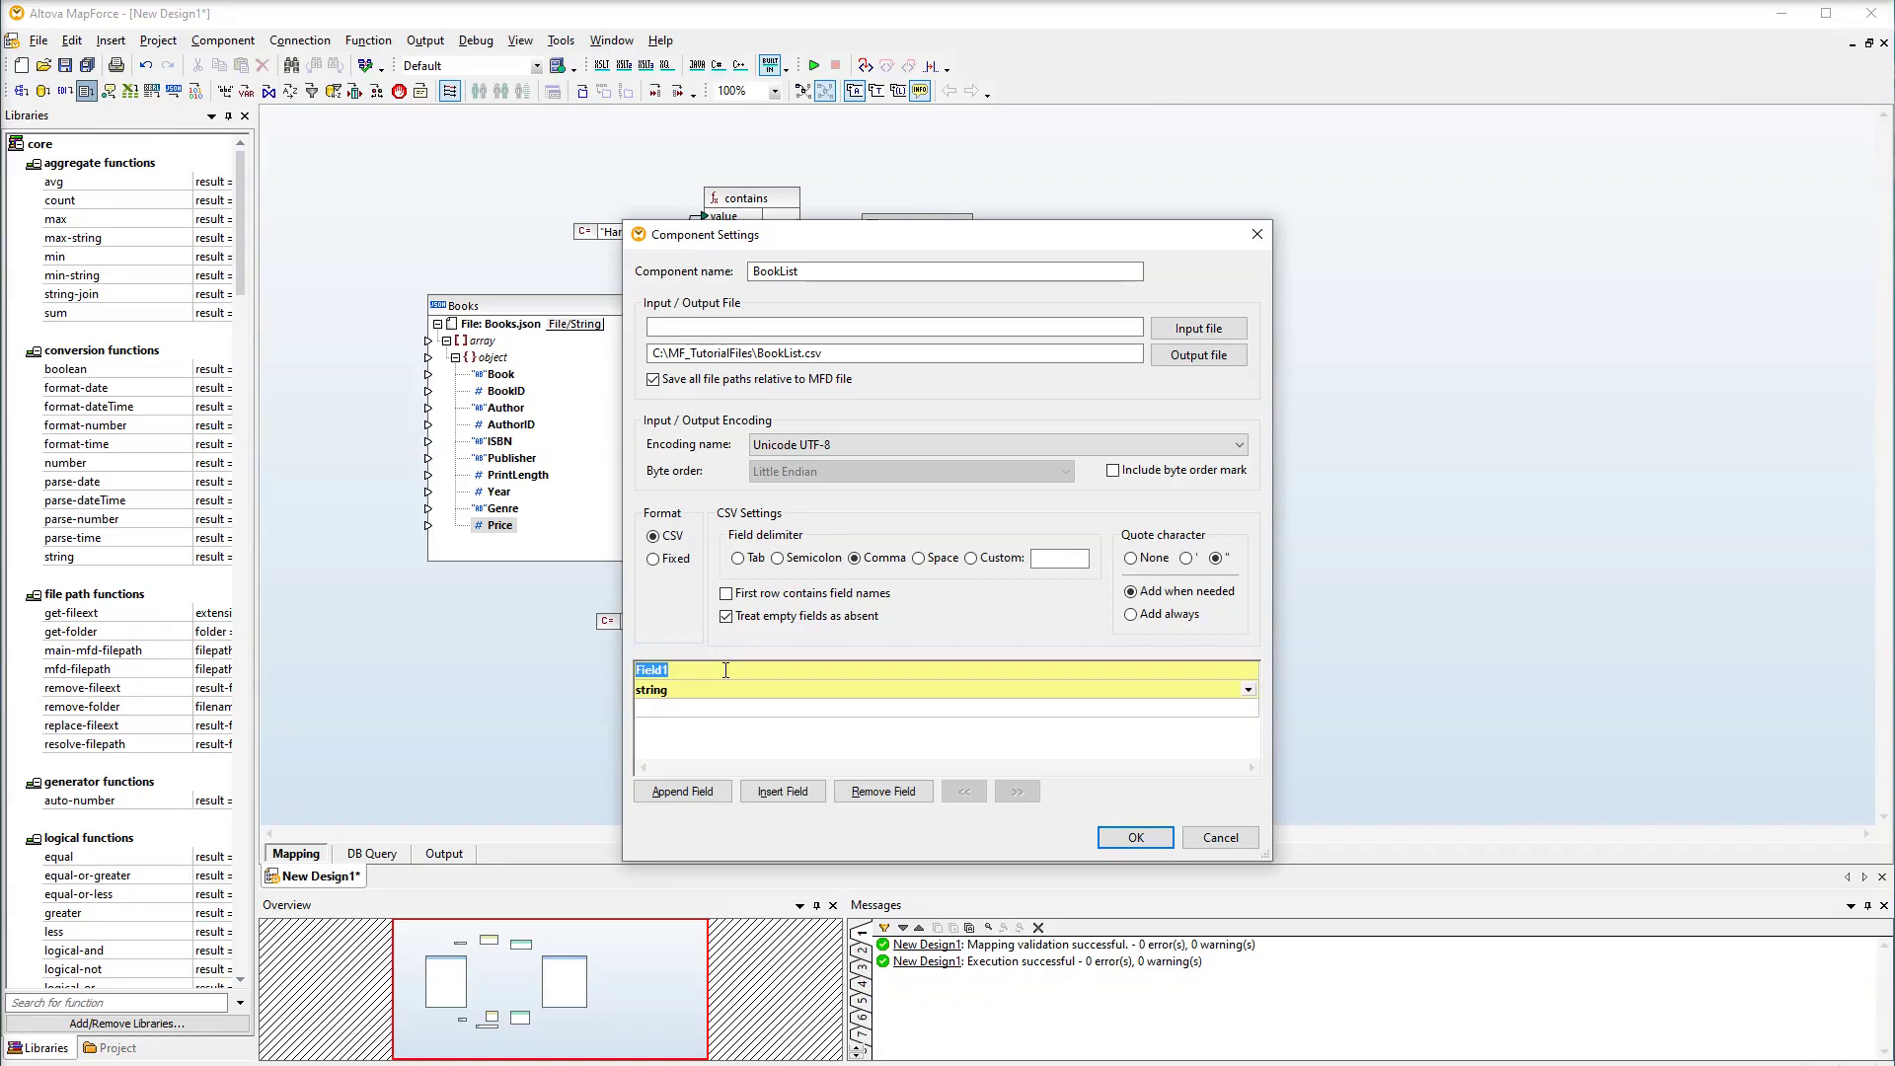
pyautogui.write('Book')
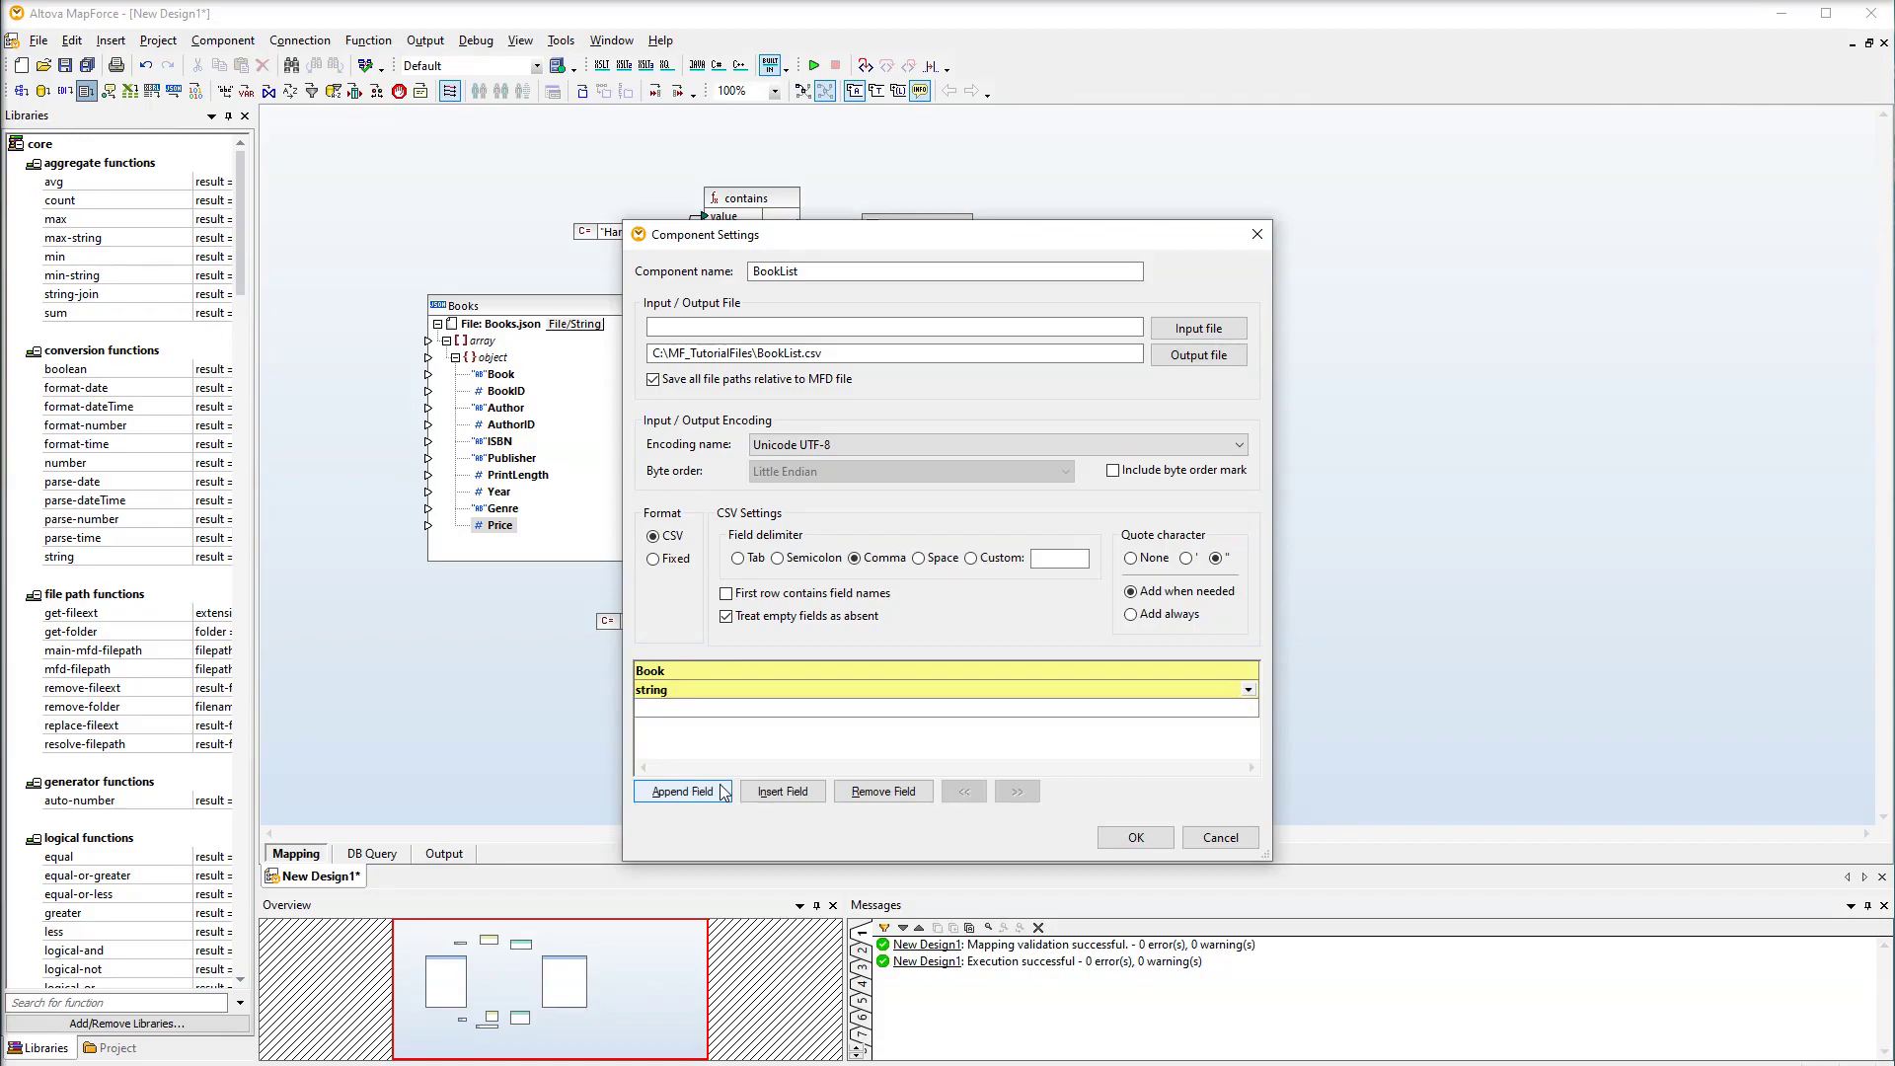
pyautogui.click(684, 792)
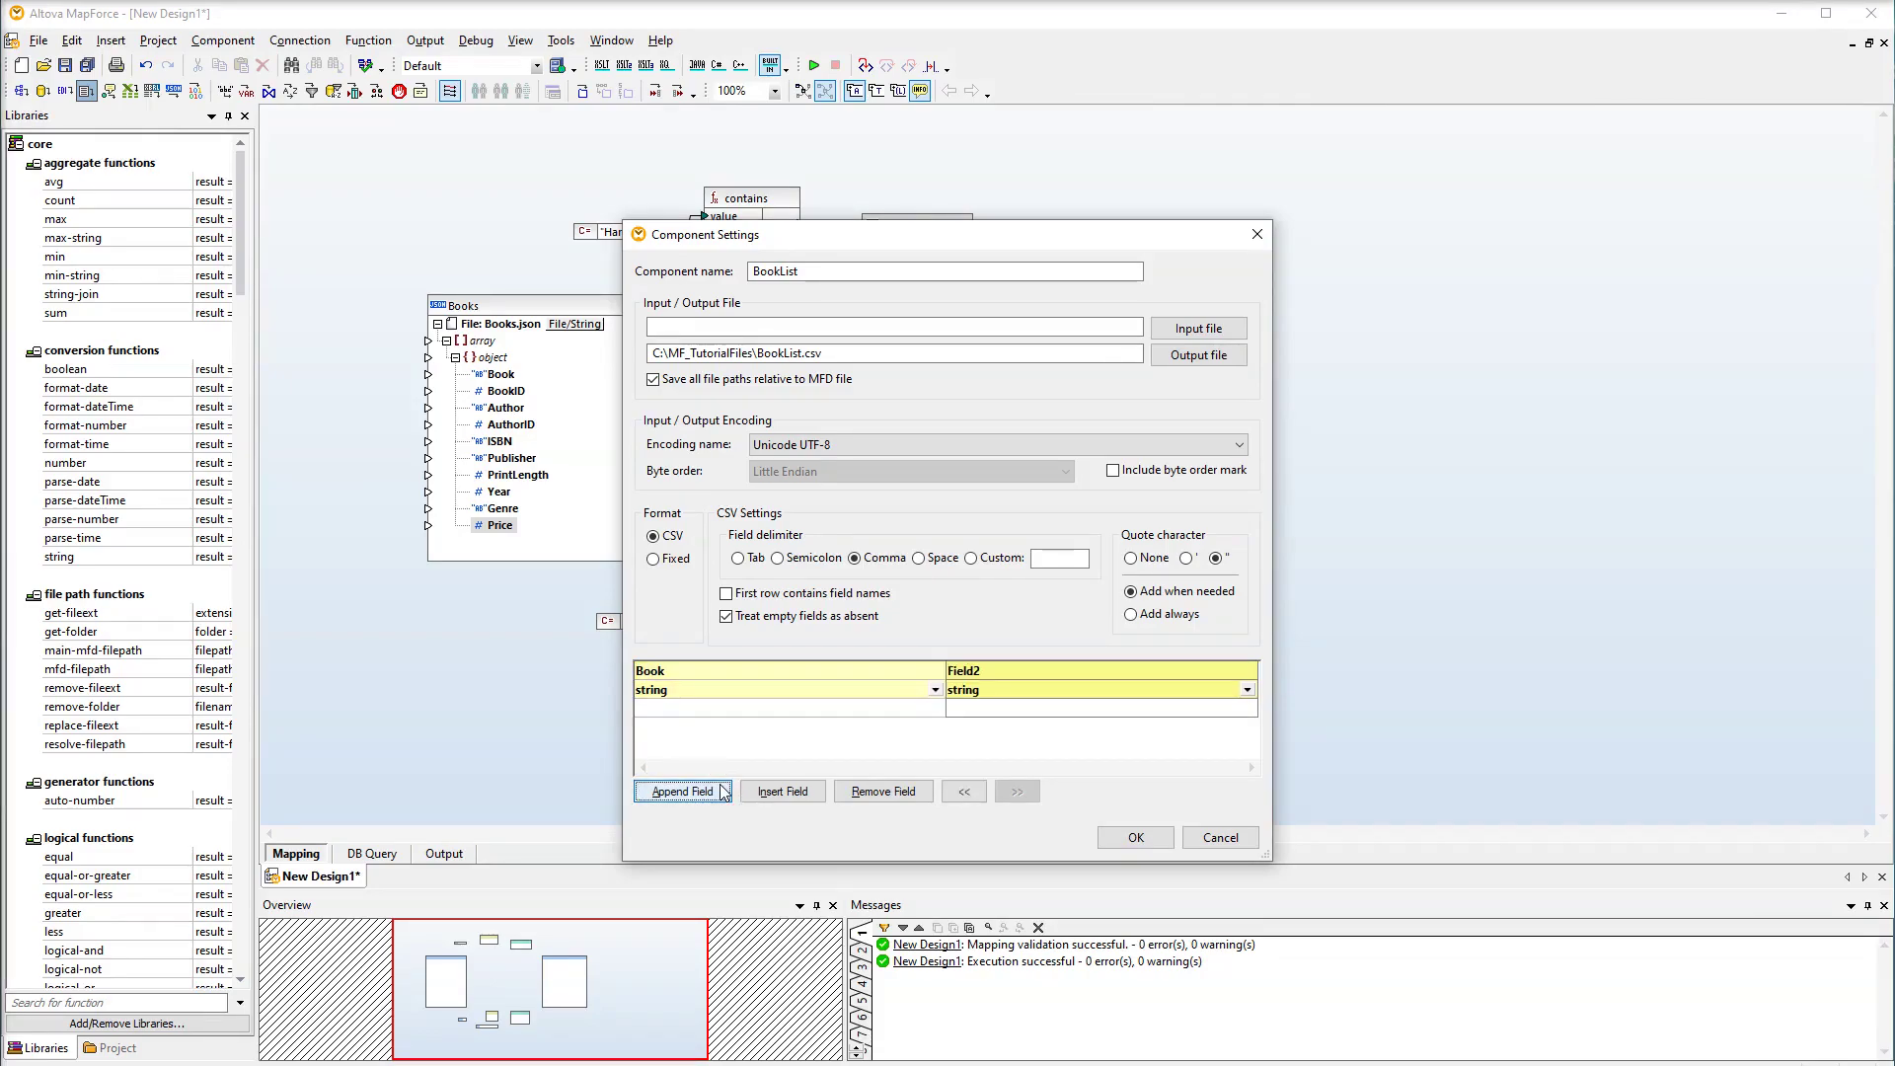
pyautogui.doubleClick(1027, 671)
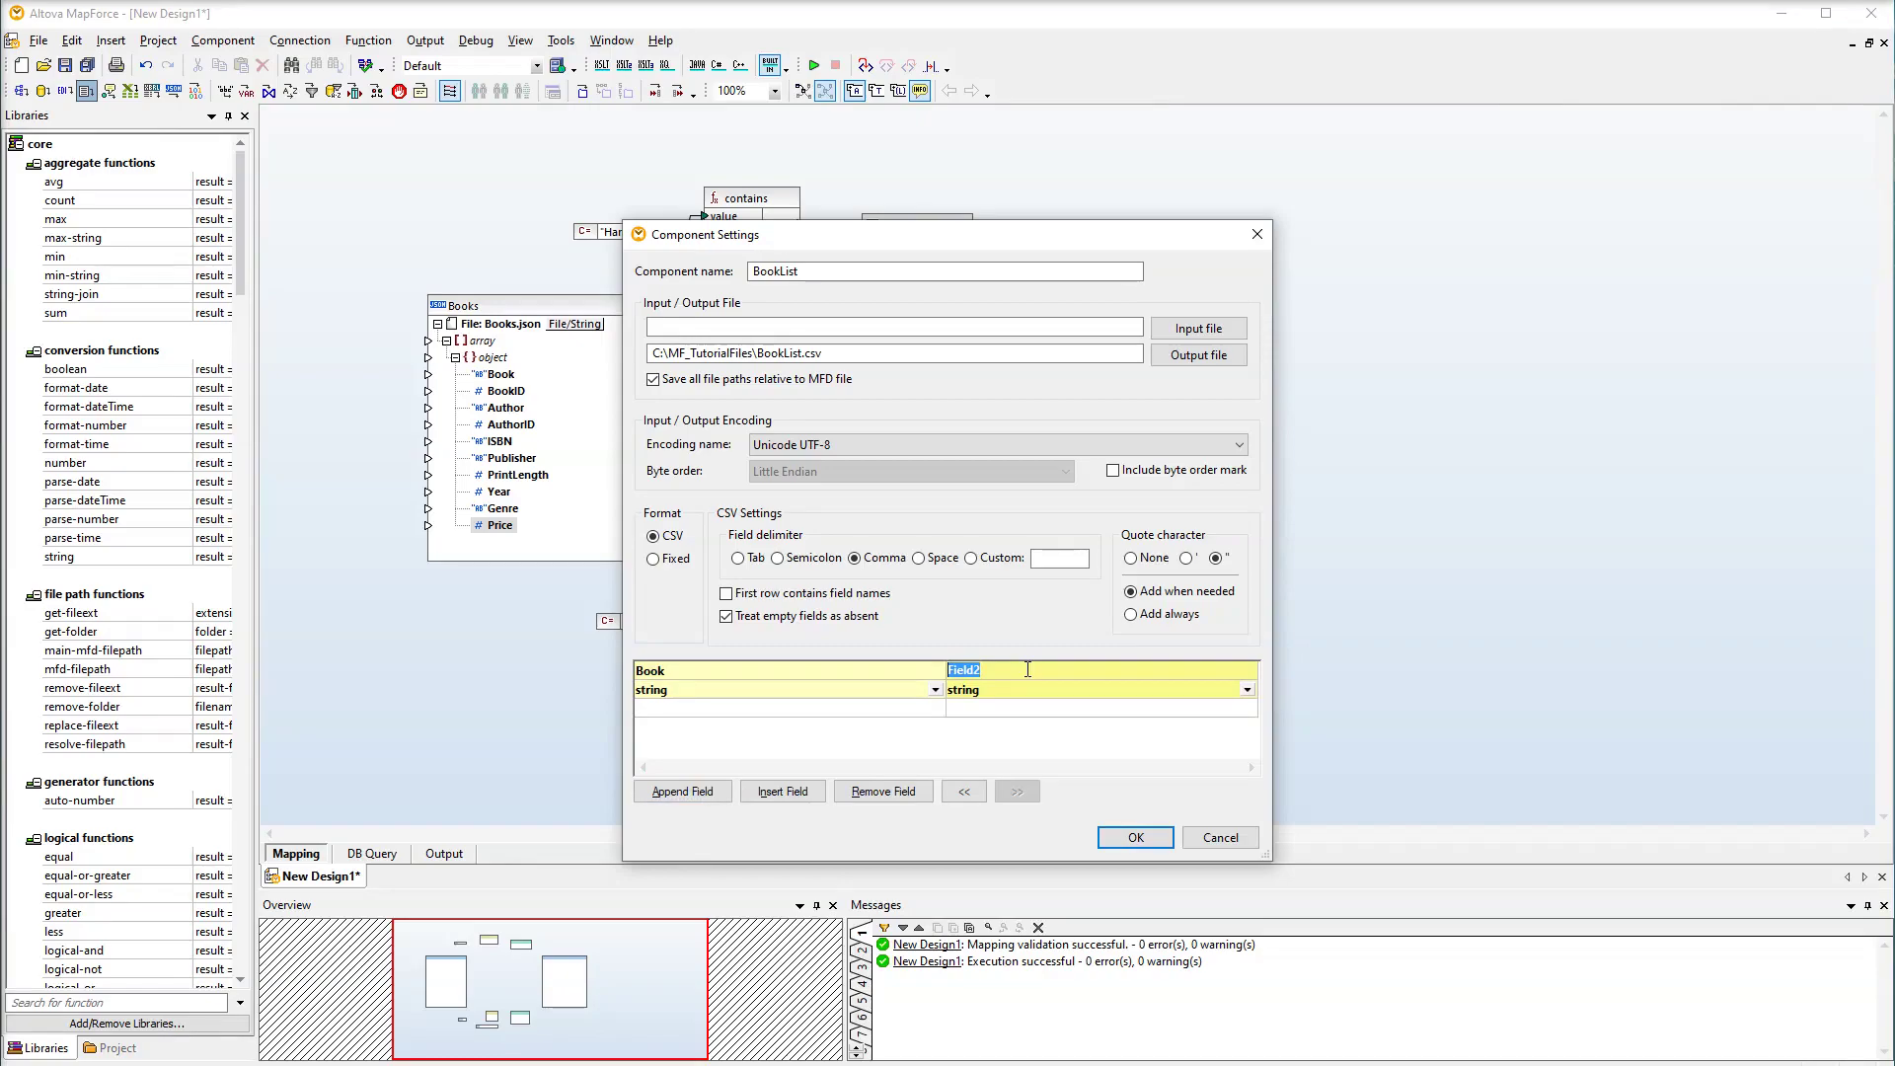
pyautogui.write('Author')
pyautogui.press('Return')
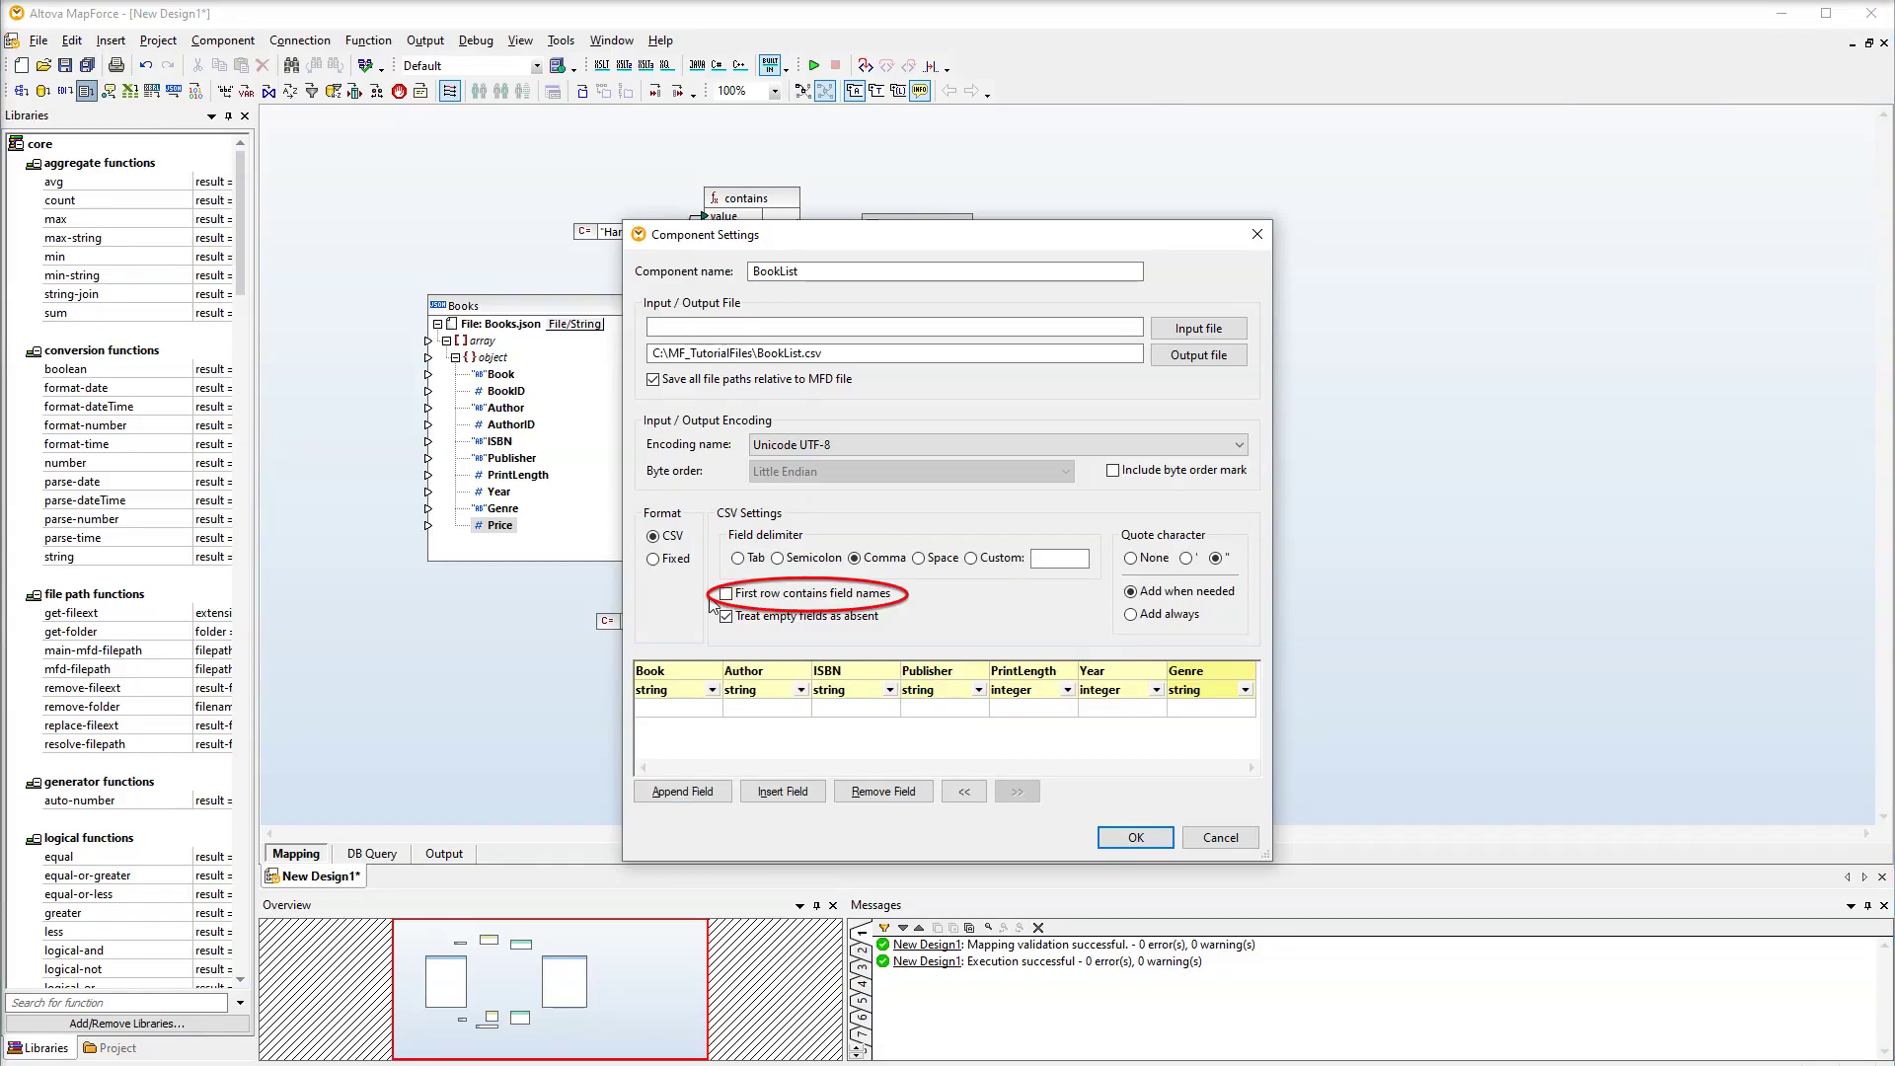
pyautogui.click(727, 592)
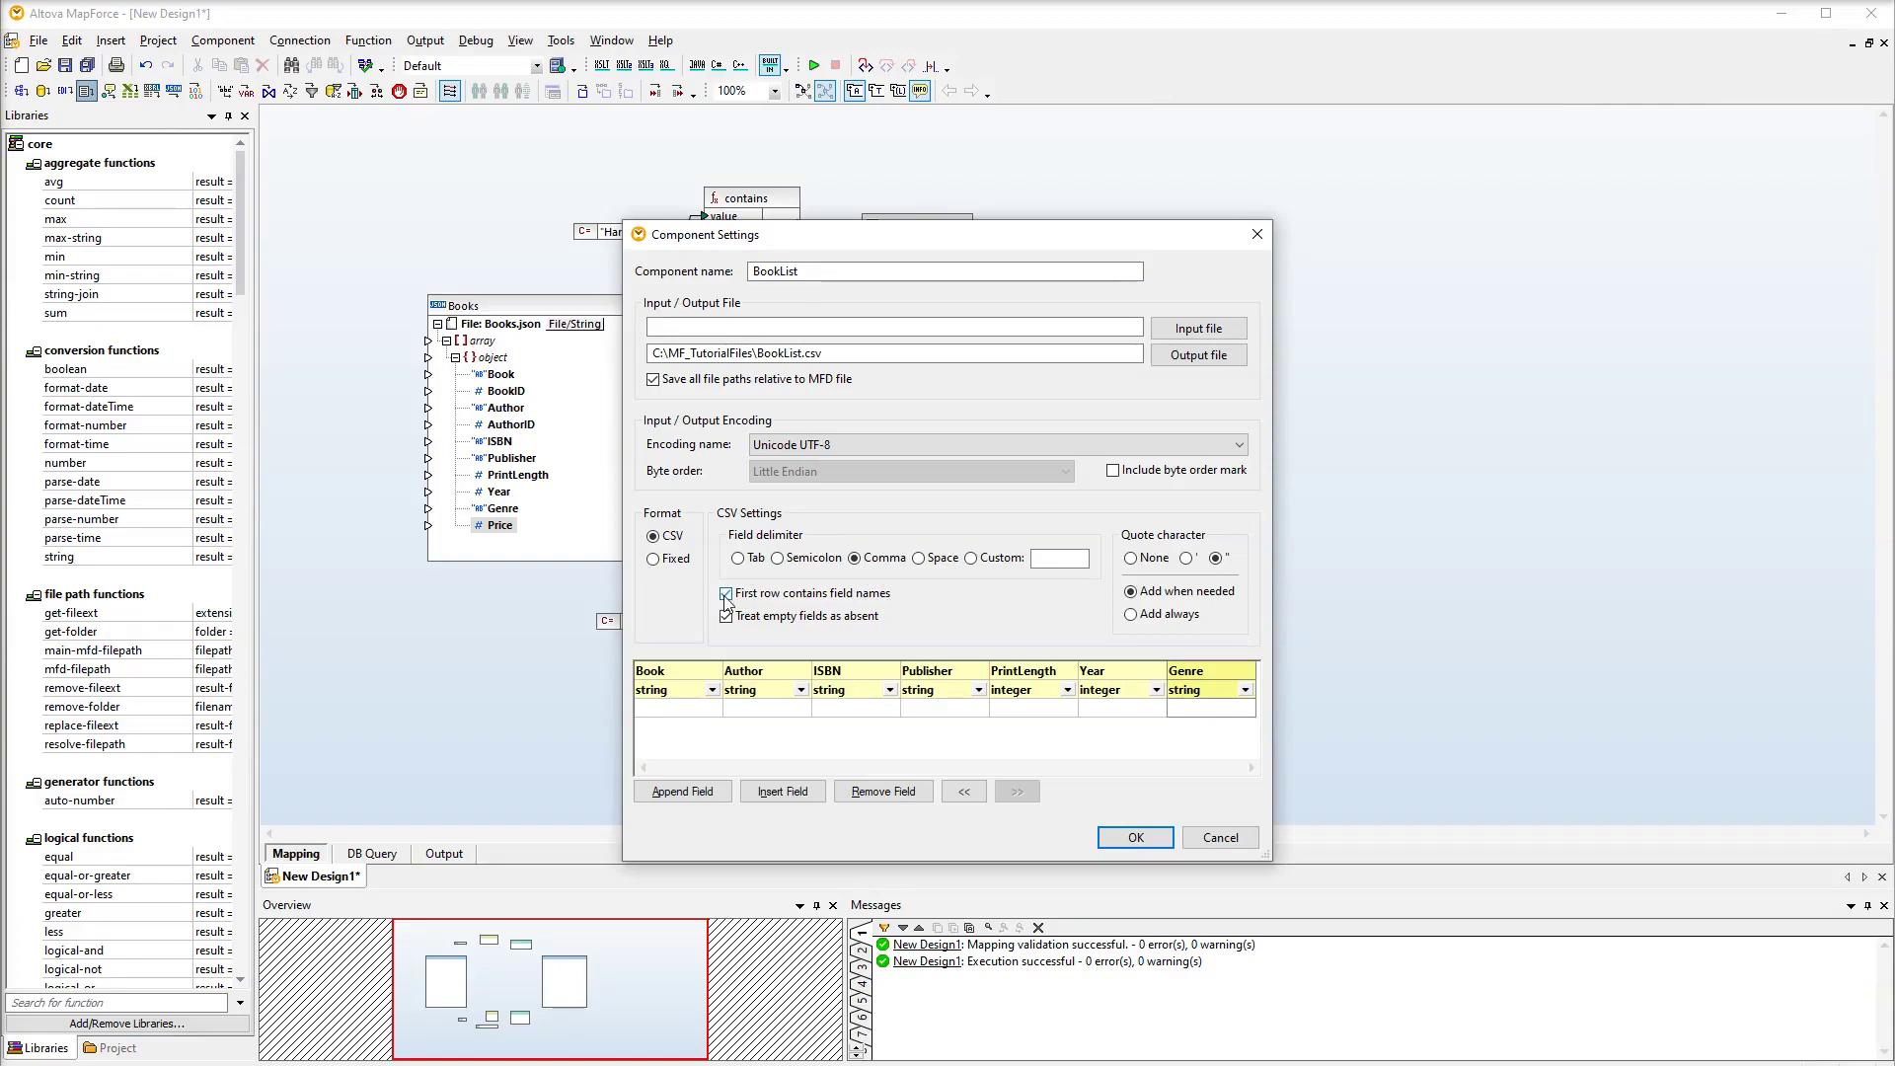
pyautogui.click(1162, 839)
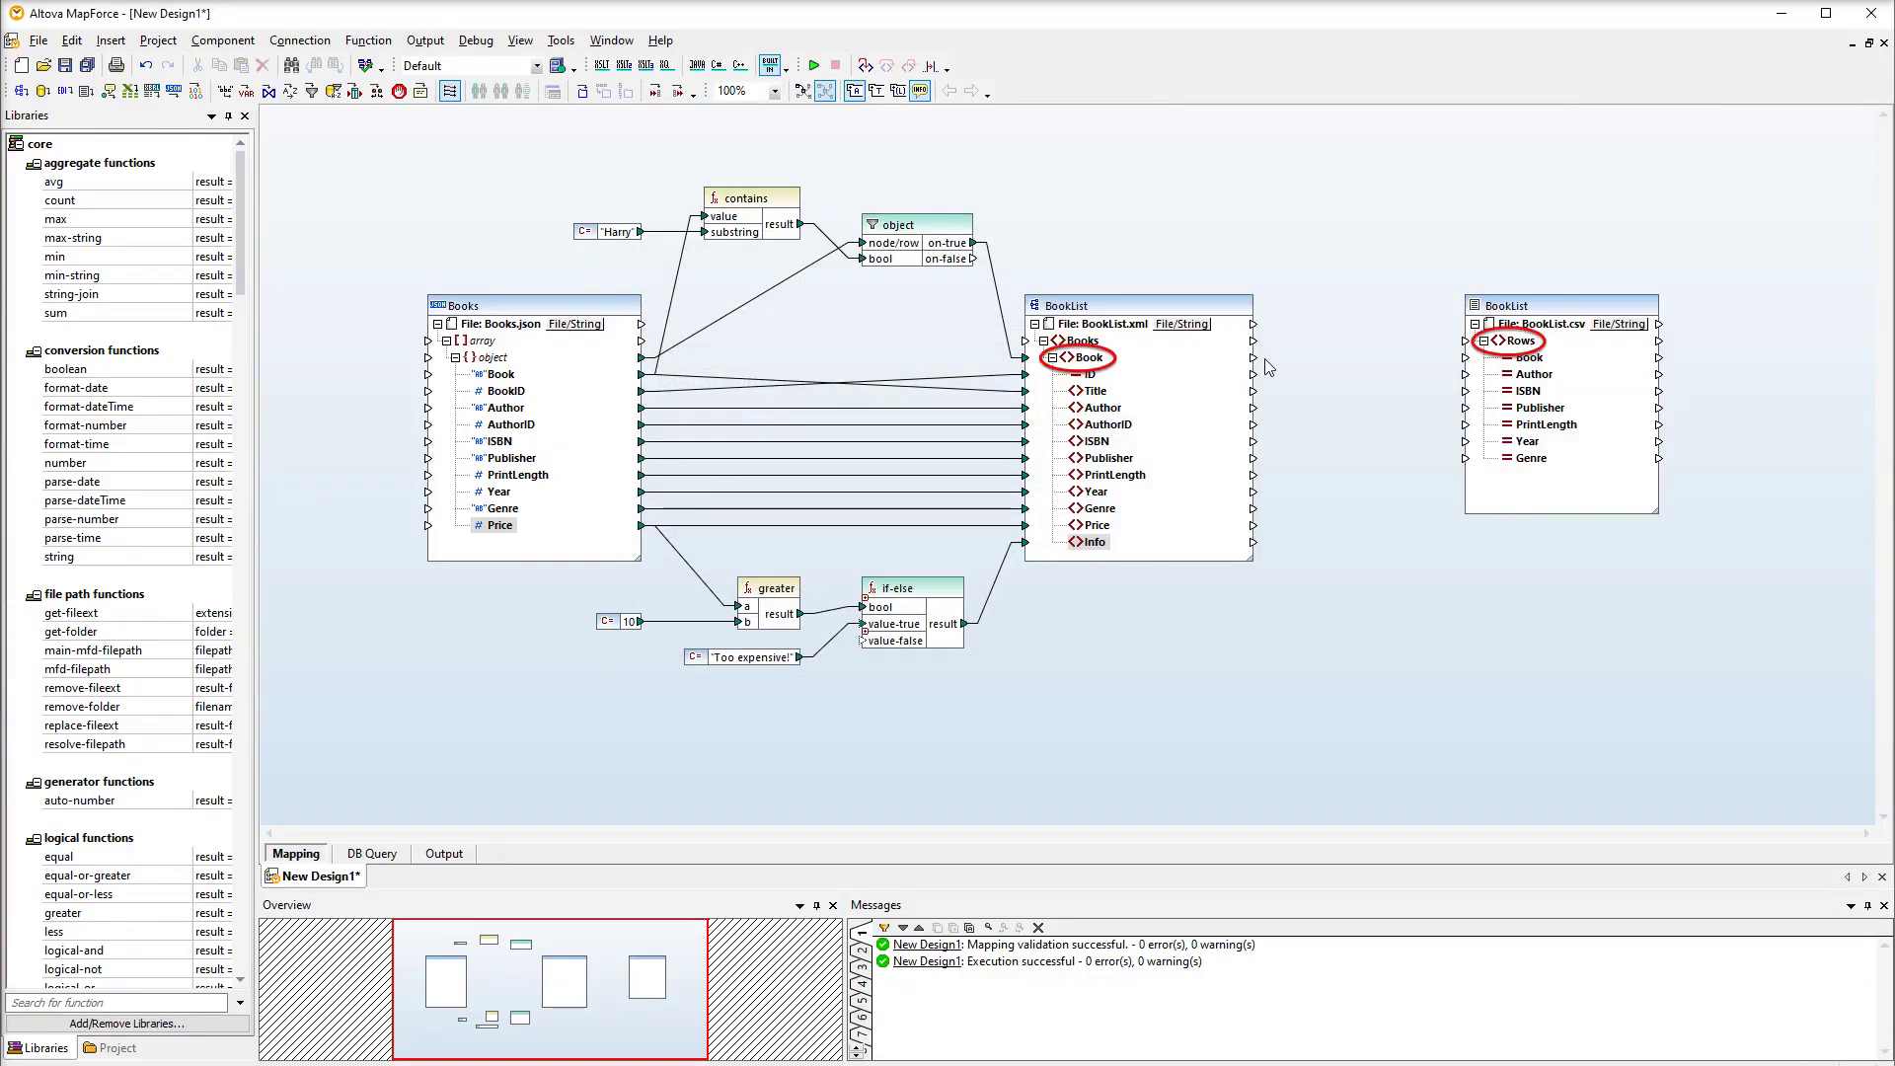
# - Map XML Book to CSV Rows and Title to the Book column, and toggle pass-through
pyautogui.moveTo(1255, 356); pyautogui.dragTo(1465, 340)
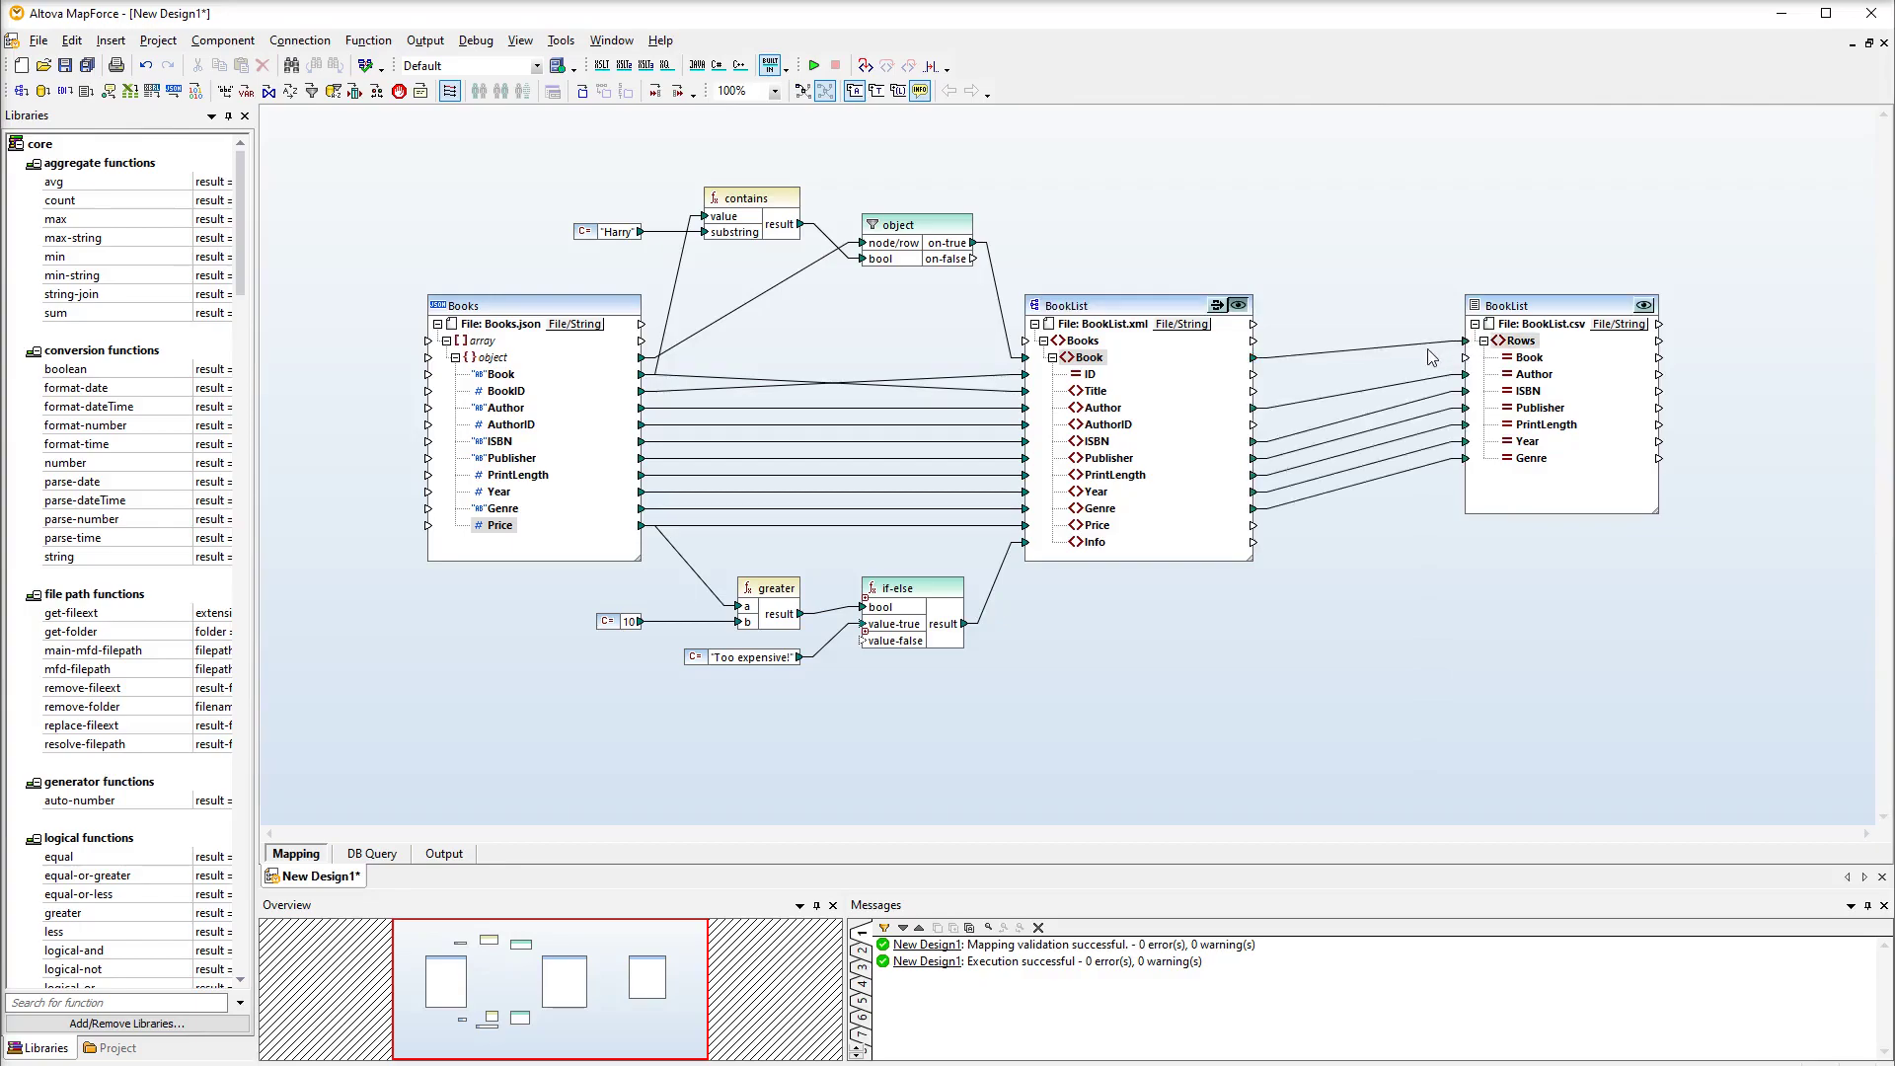
pyautogui.moveTo(1253, 391); pyautogui.dragTo(1464, 356)
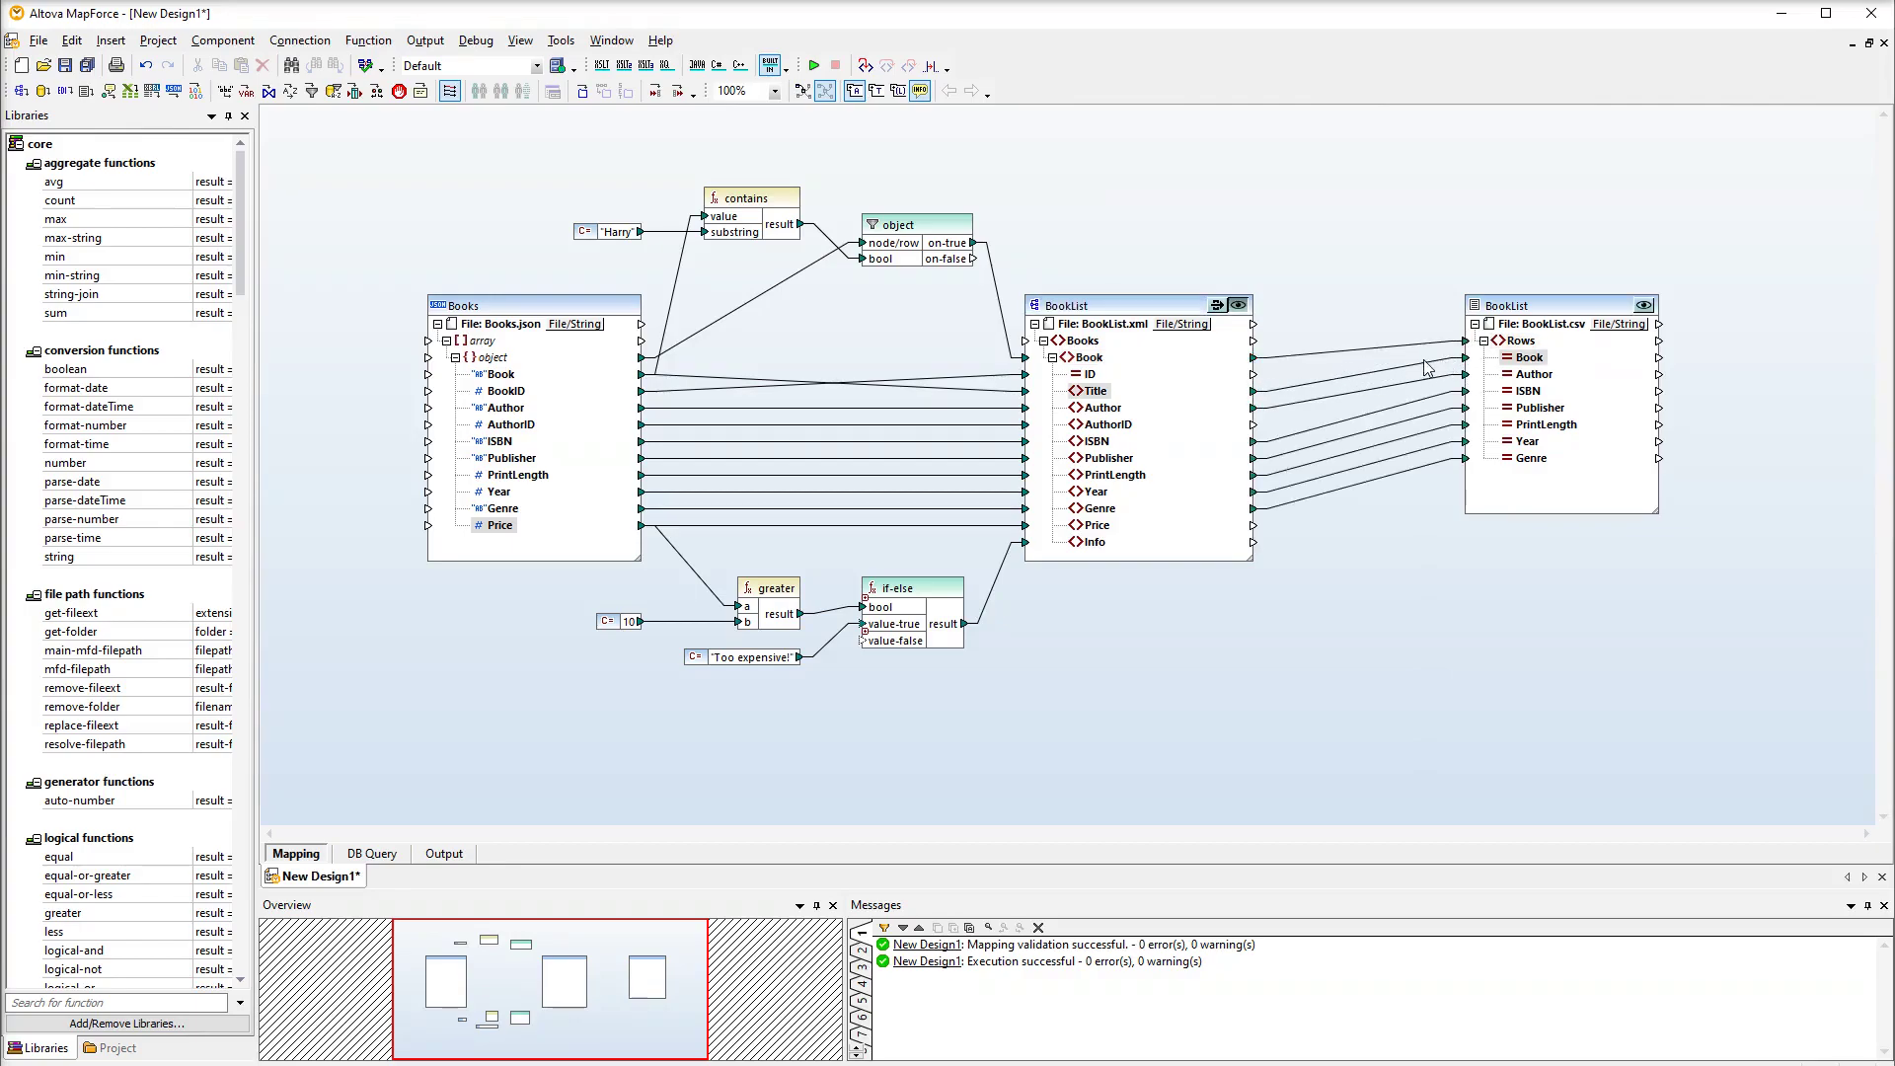
pyautogui.click(1216, 308)
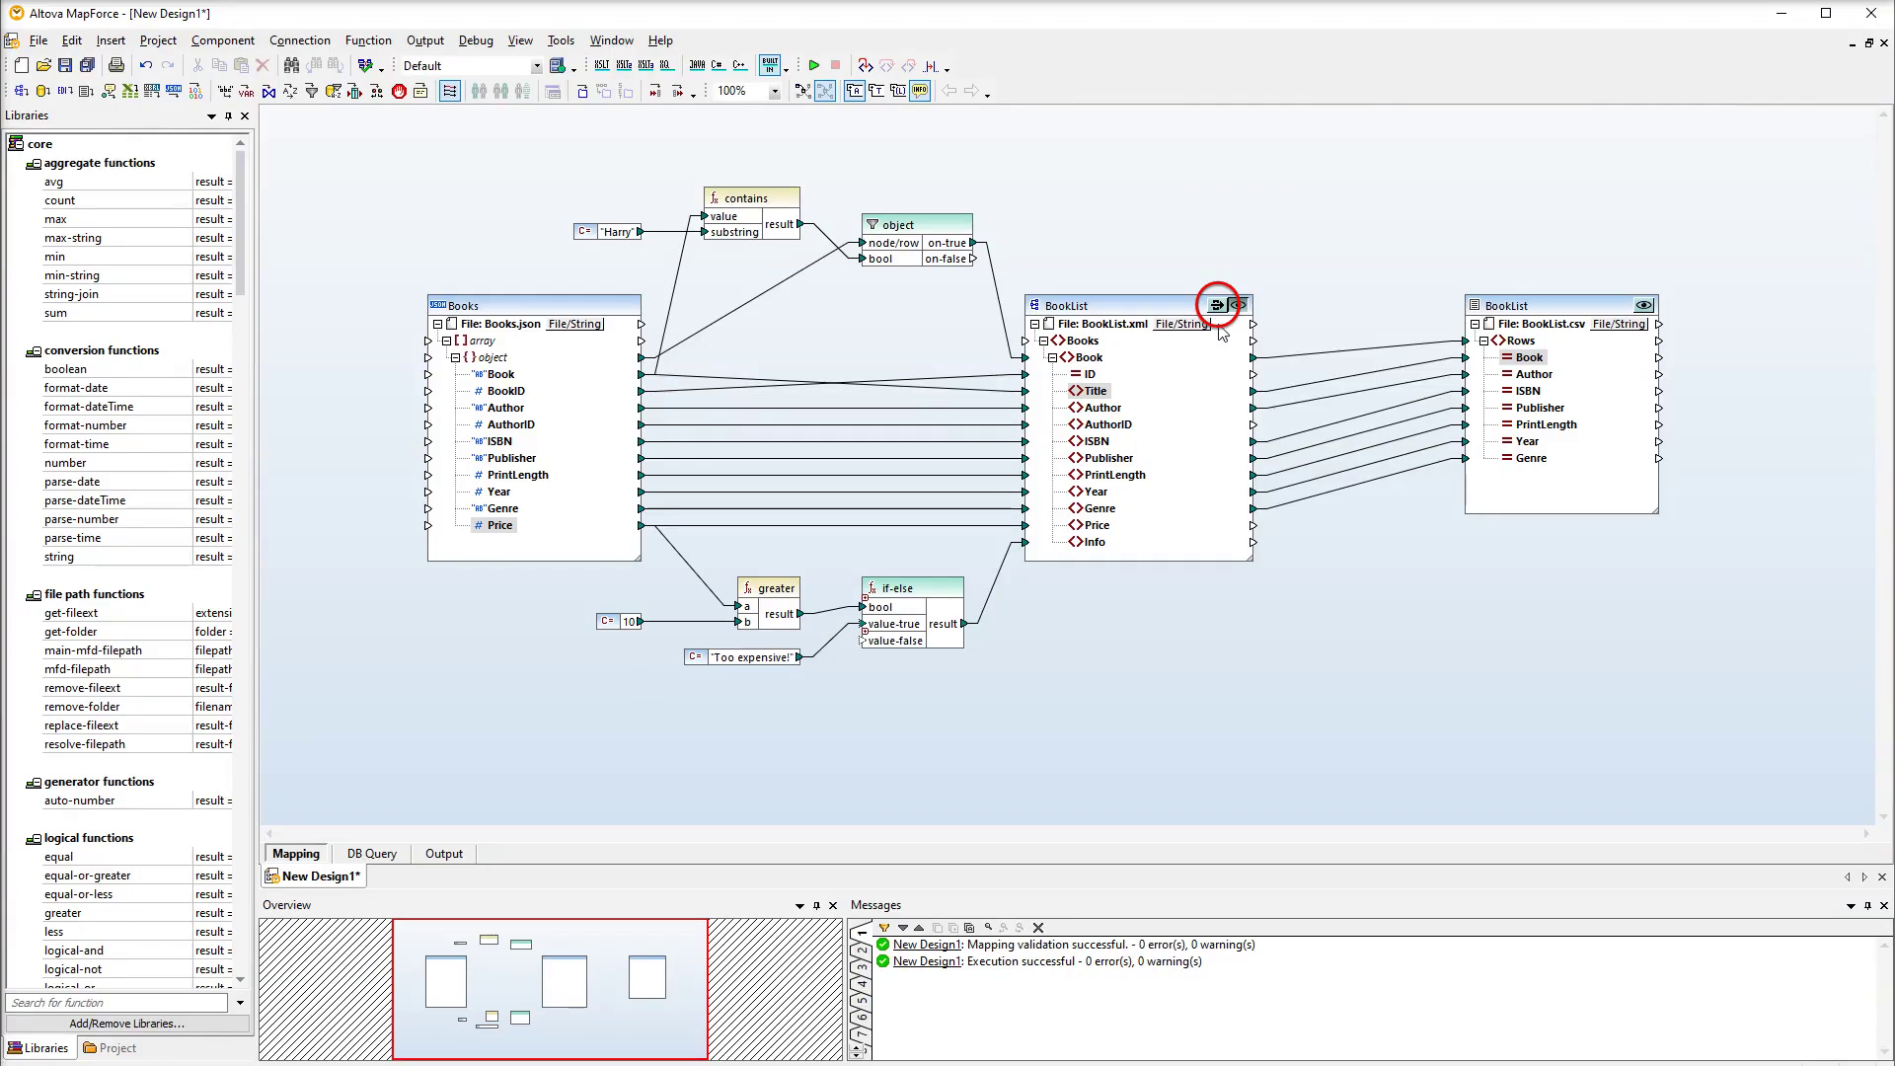
pyautogui.click(1218, 307)
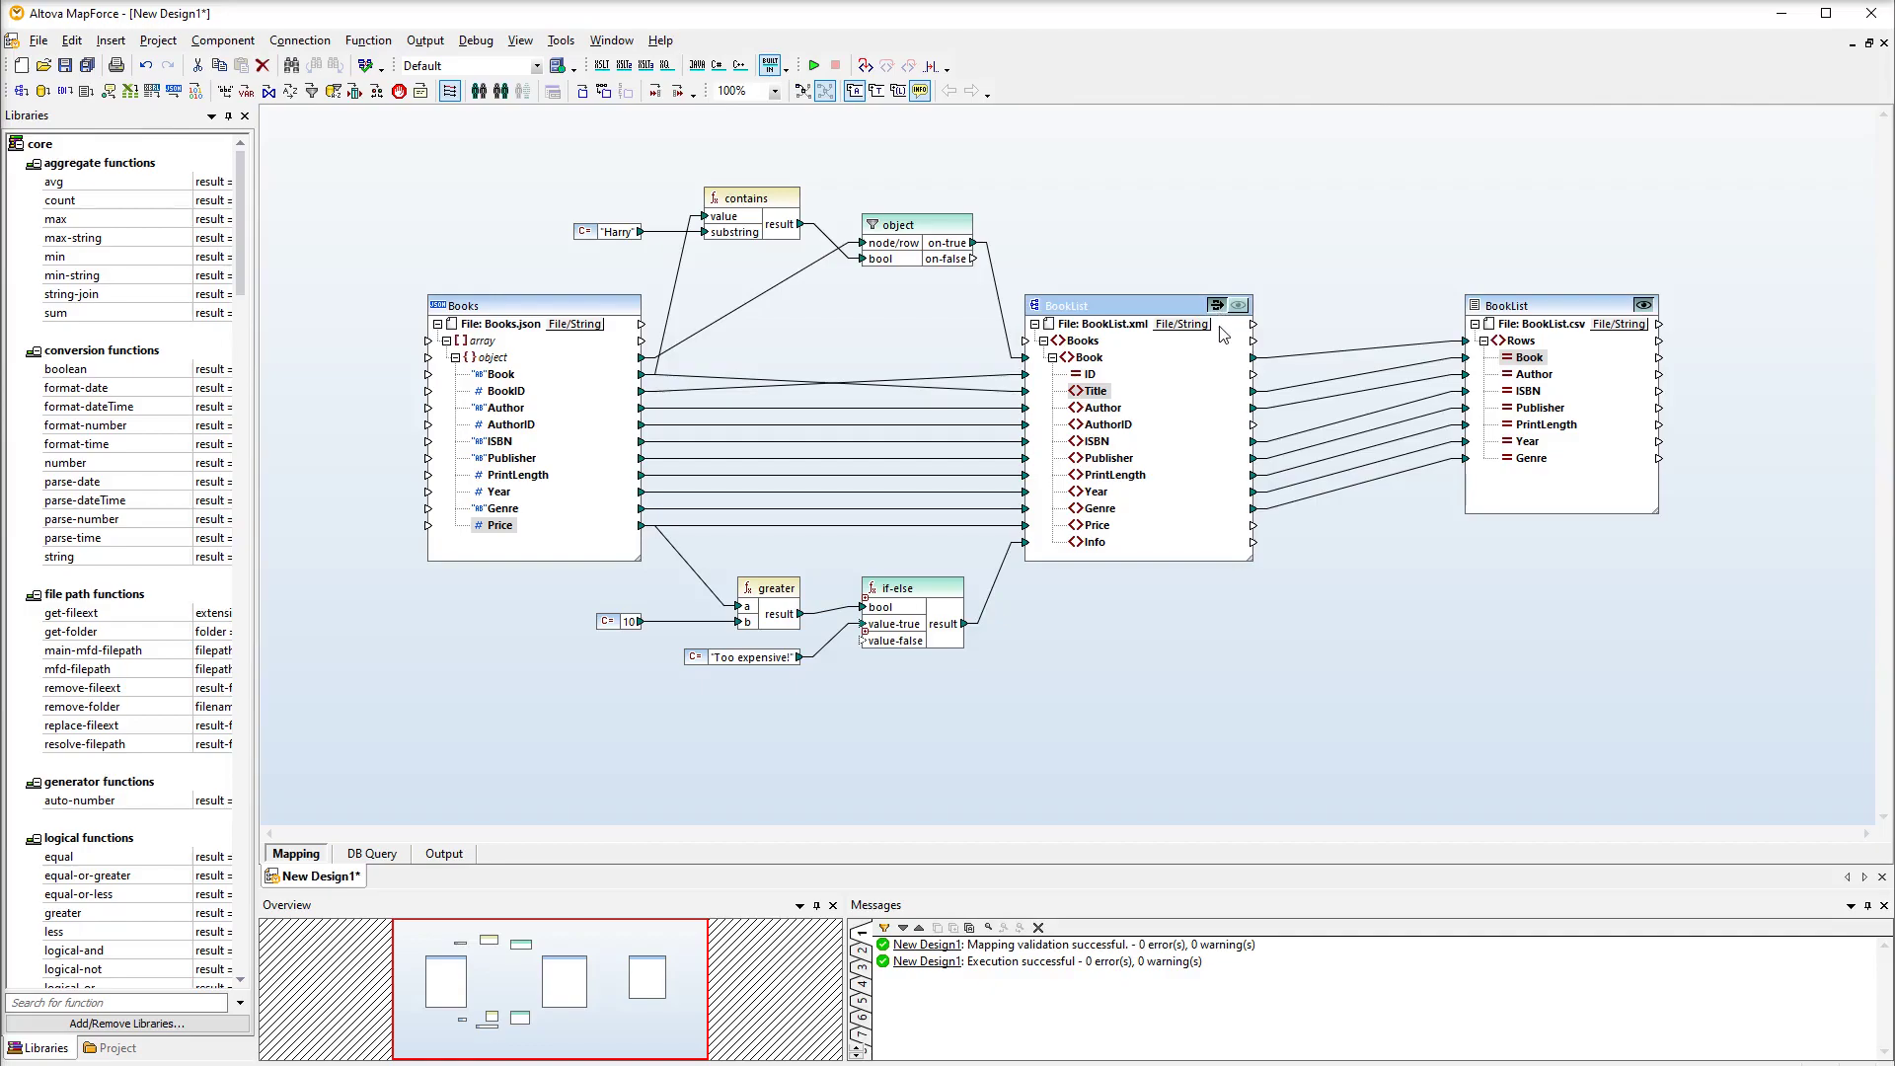
# - Preview the CSV output, check the intermediate XML preview, then return to the CSV
pyautogui.click(446, 852)
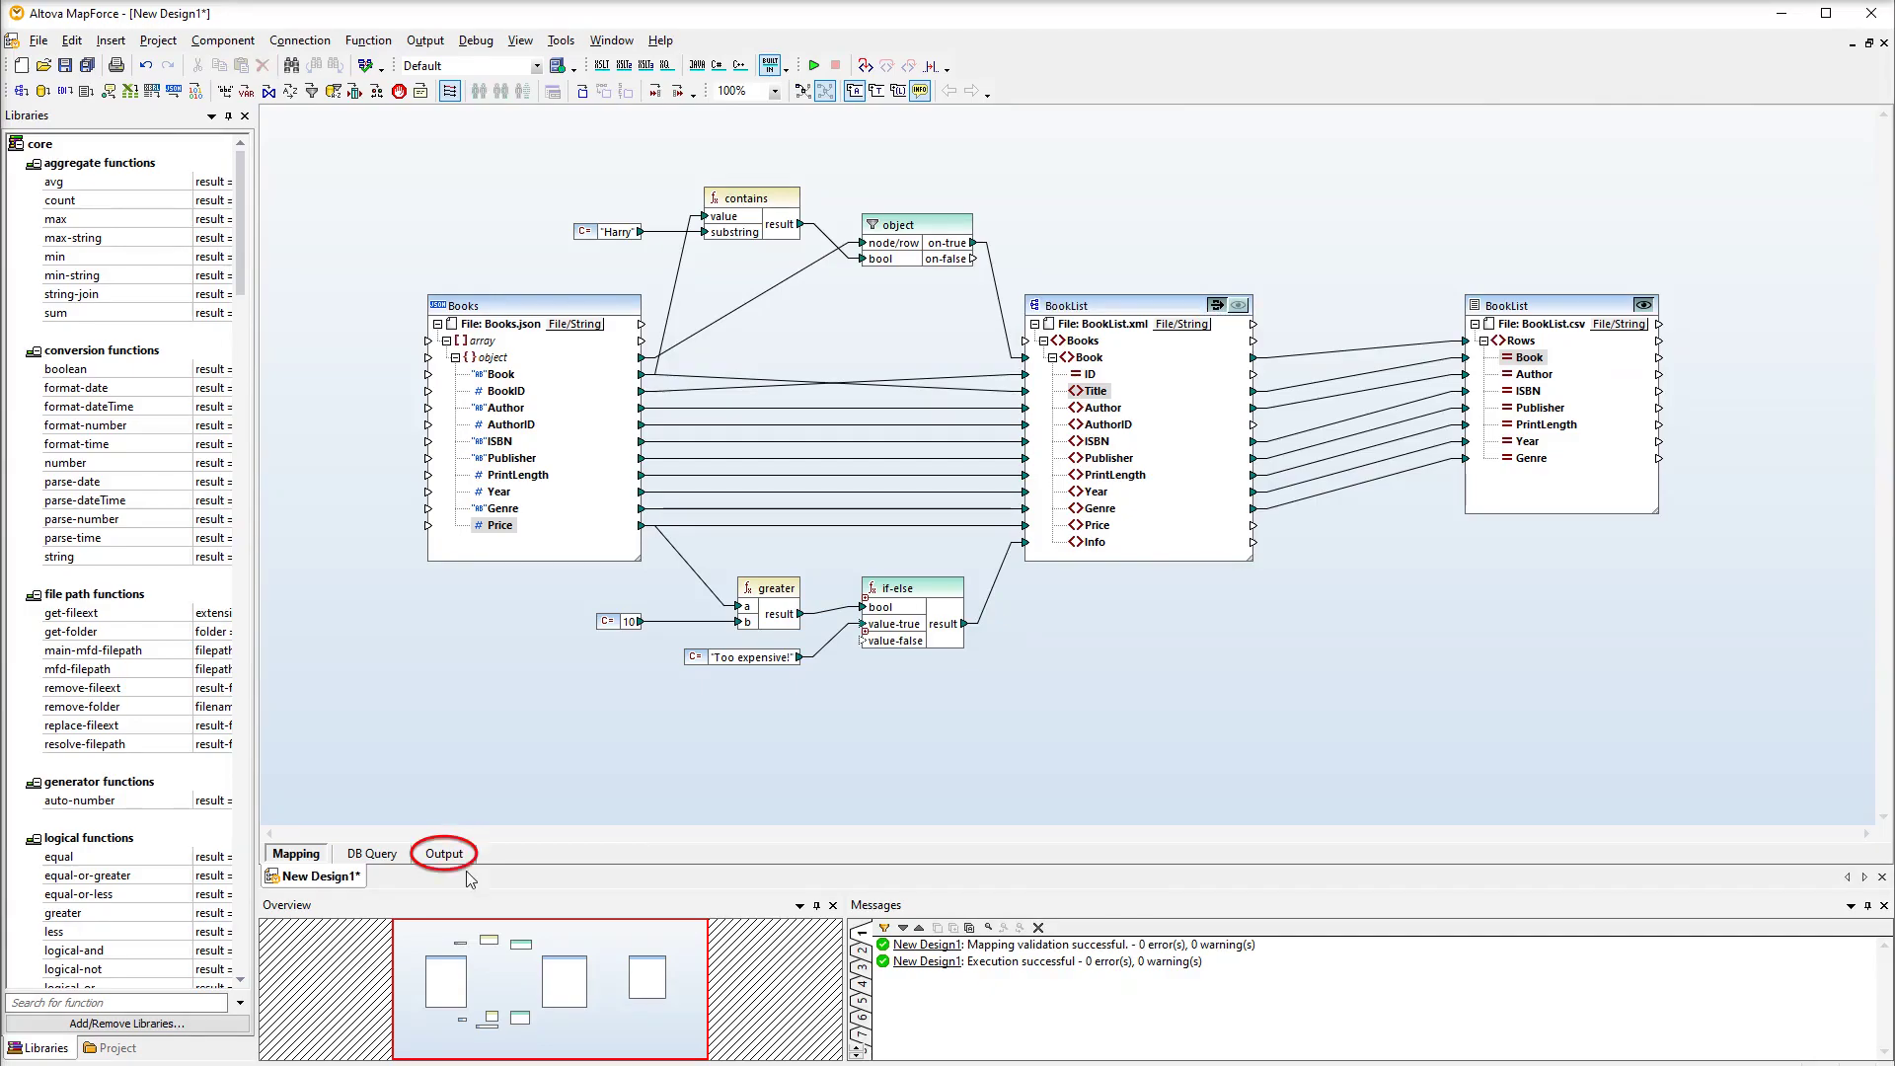
pyautogui.click(444, 854)
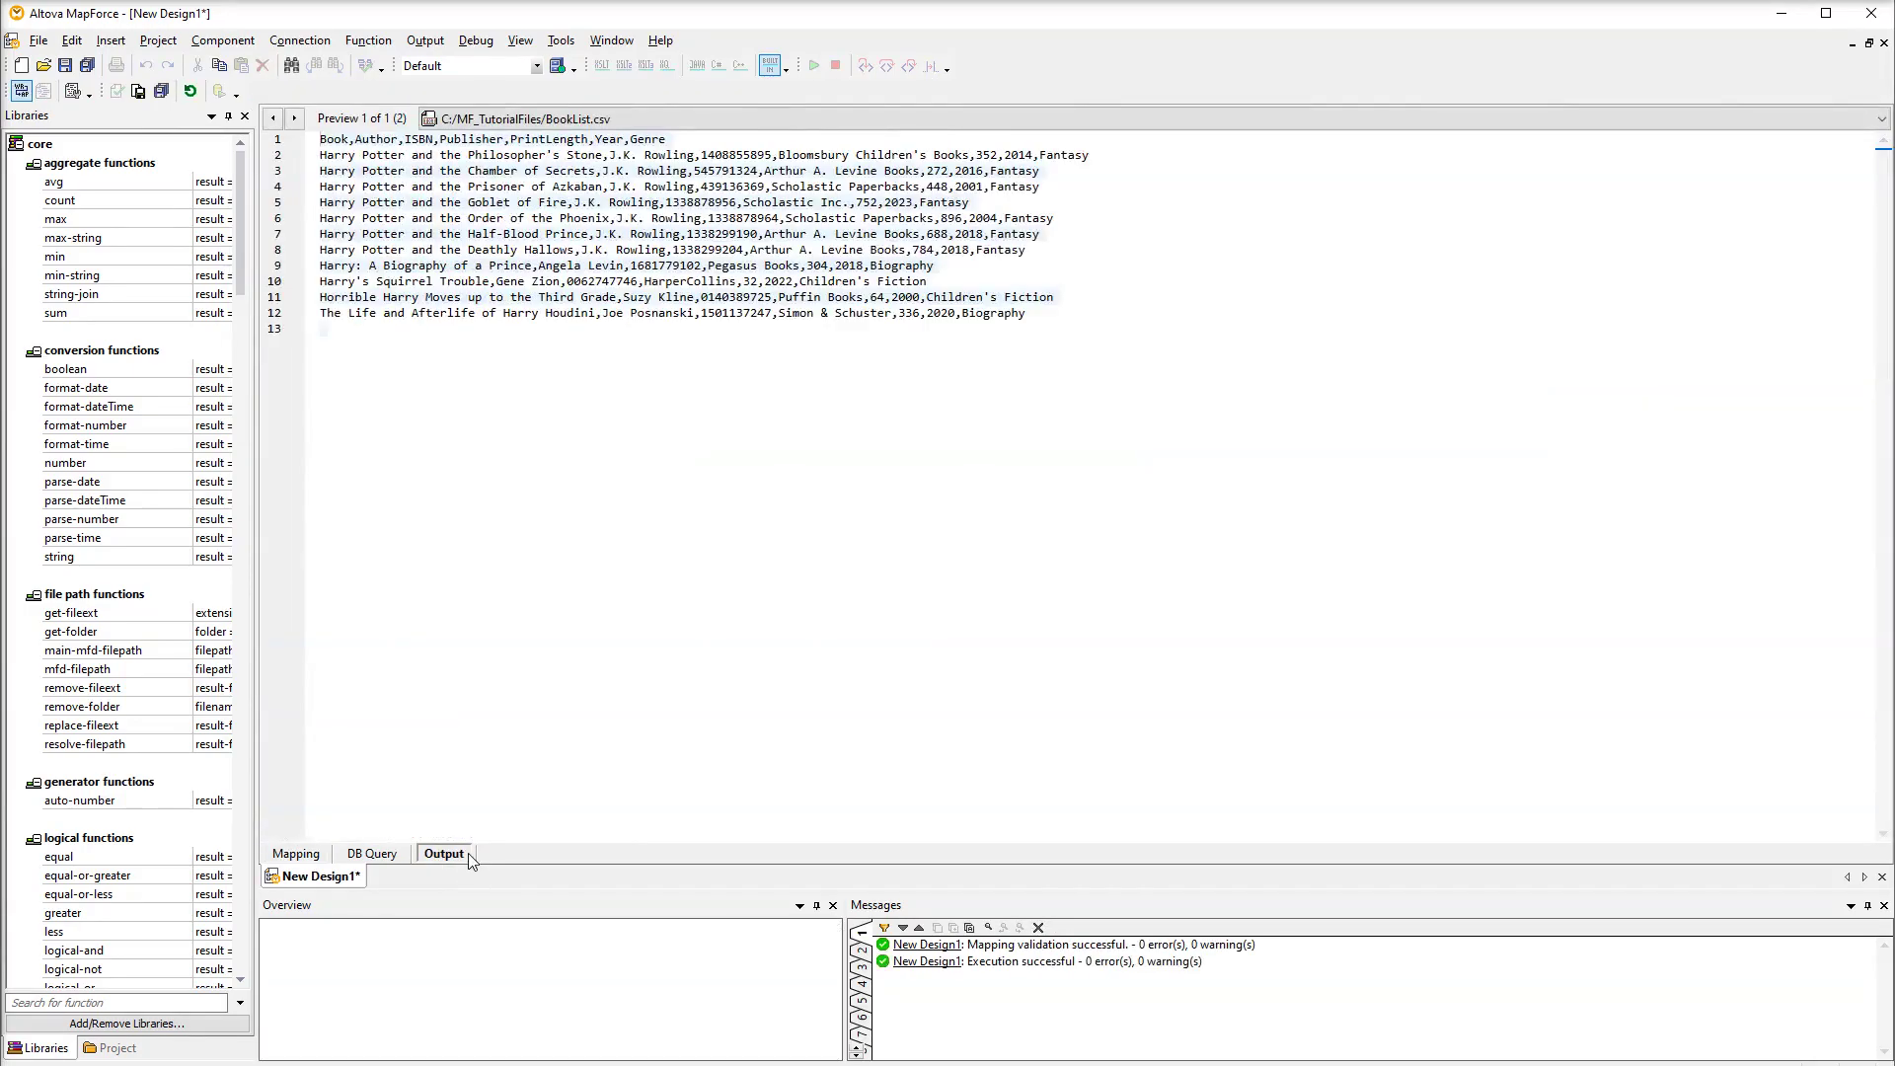
pyautogui.click(295, 120)
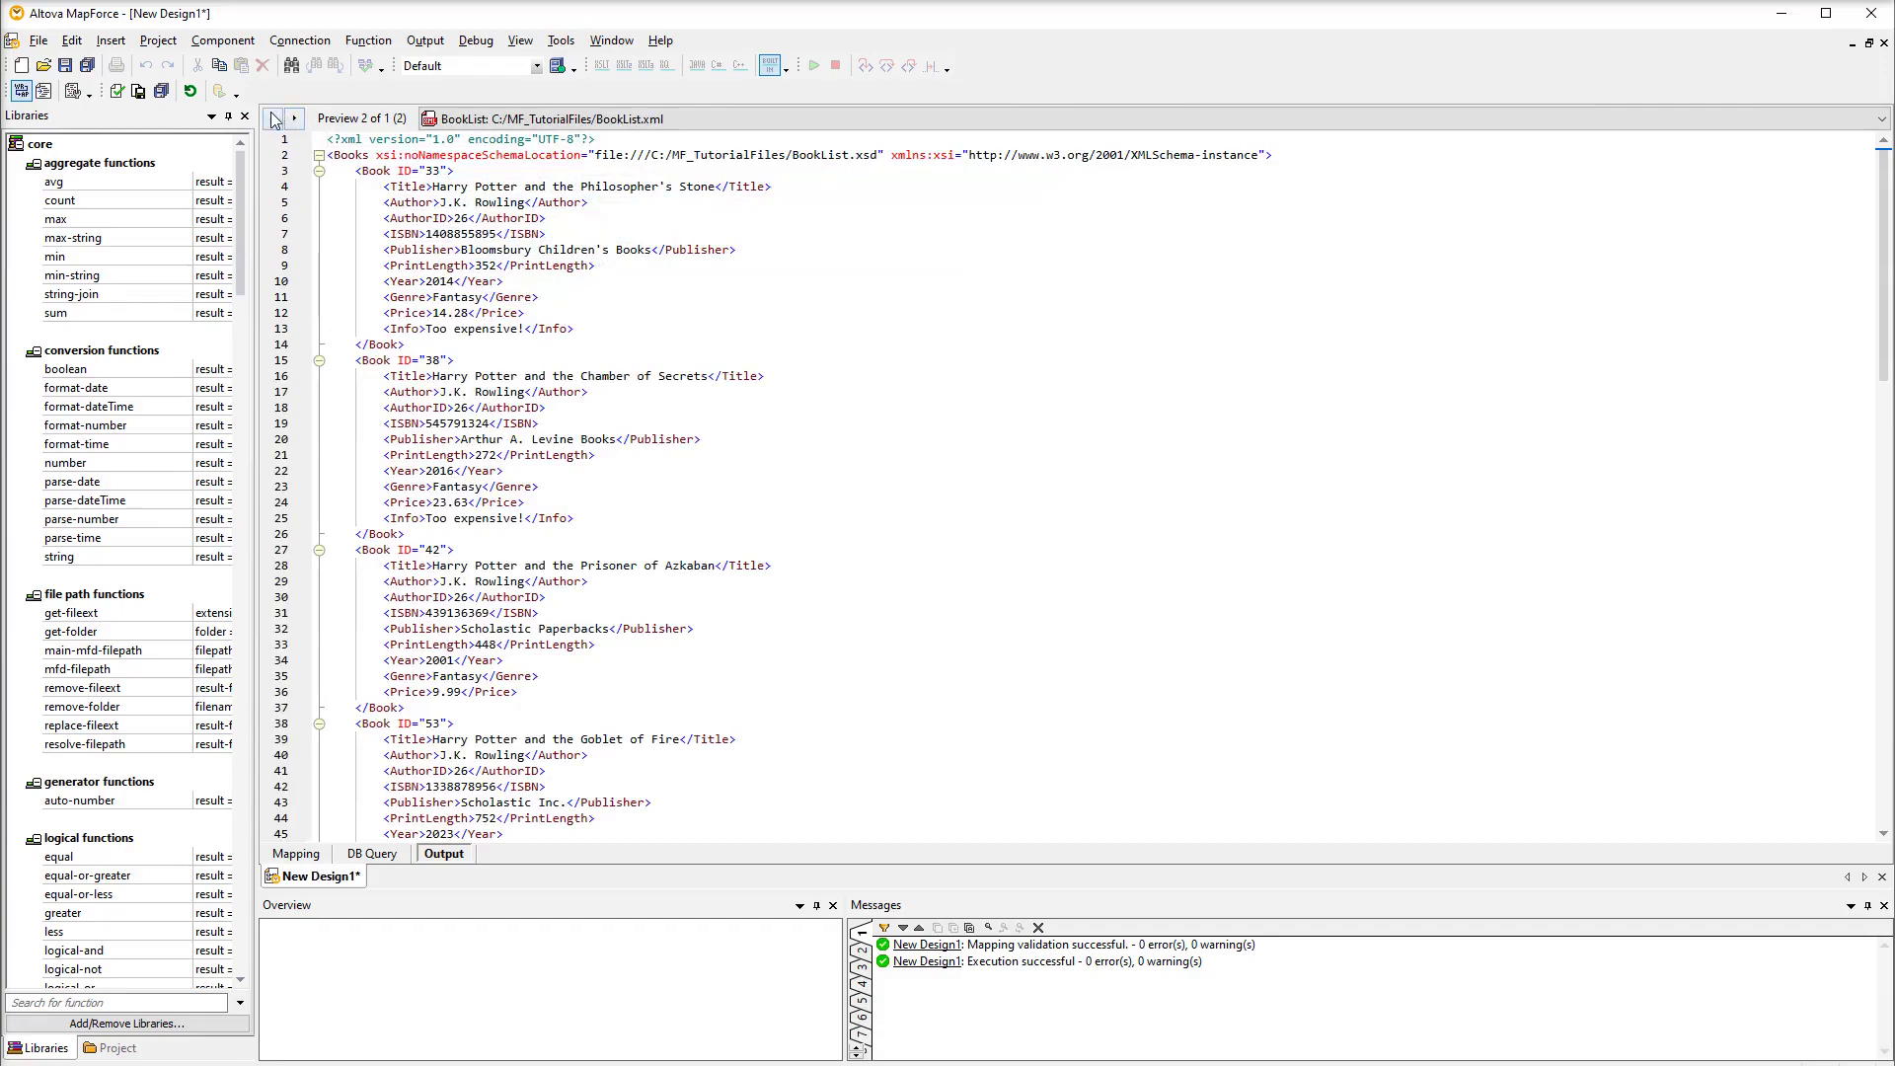
pyautogui.click(276, 119)
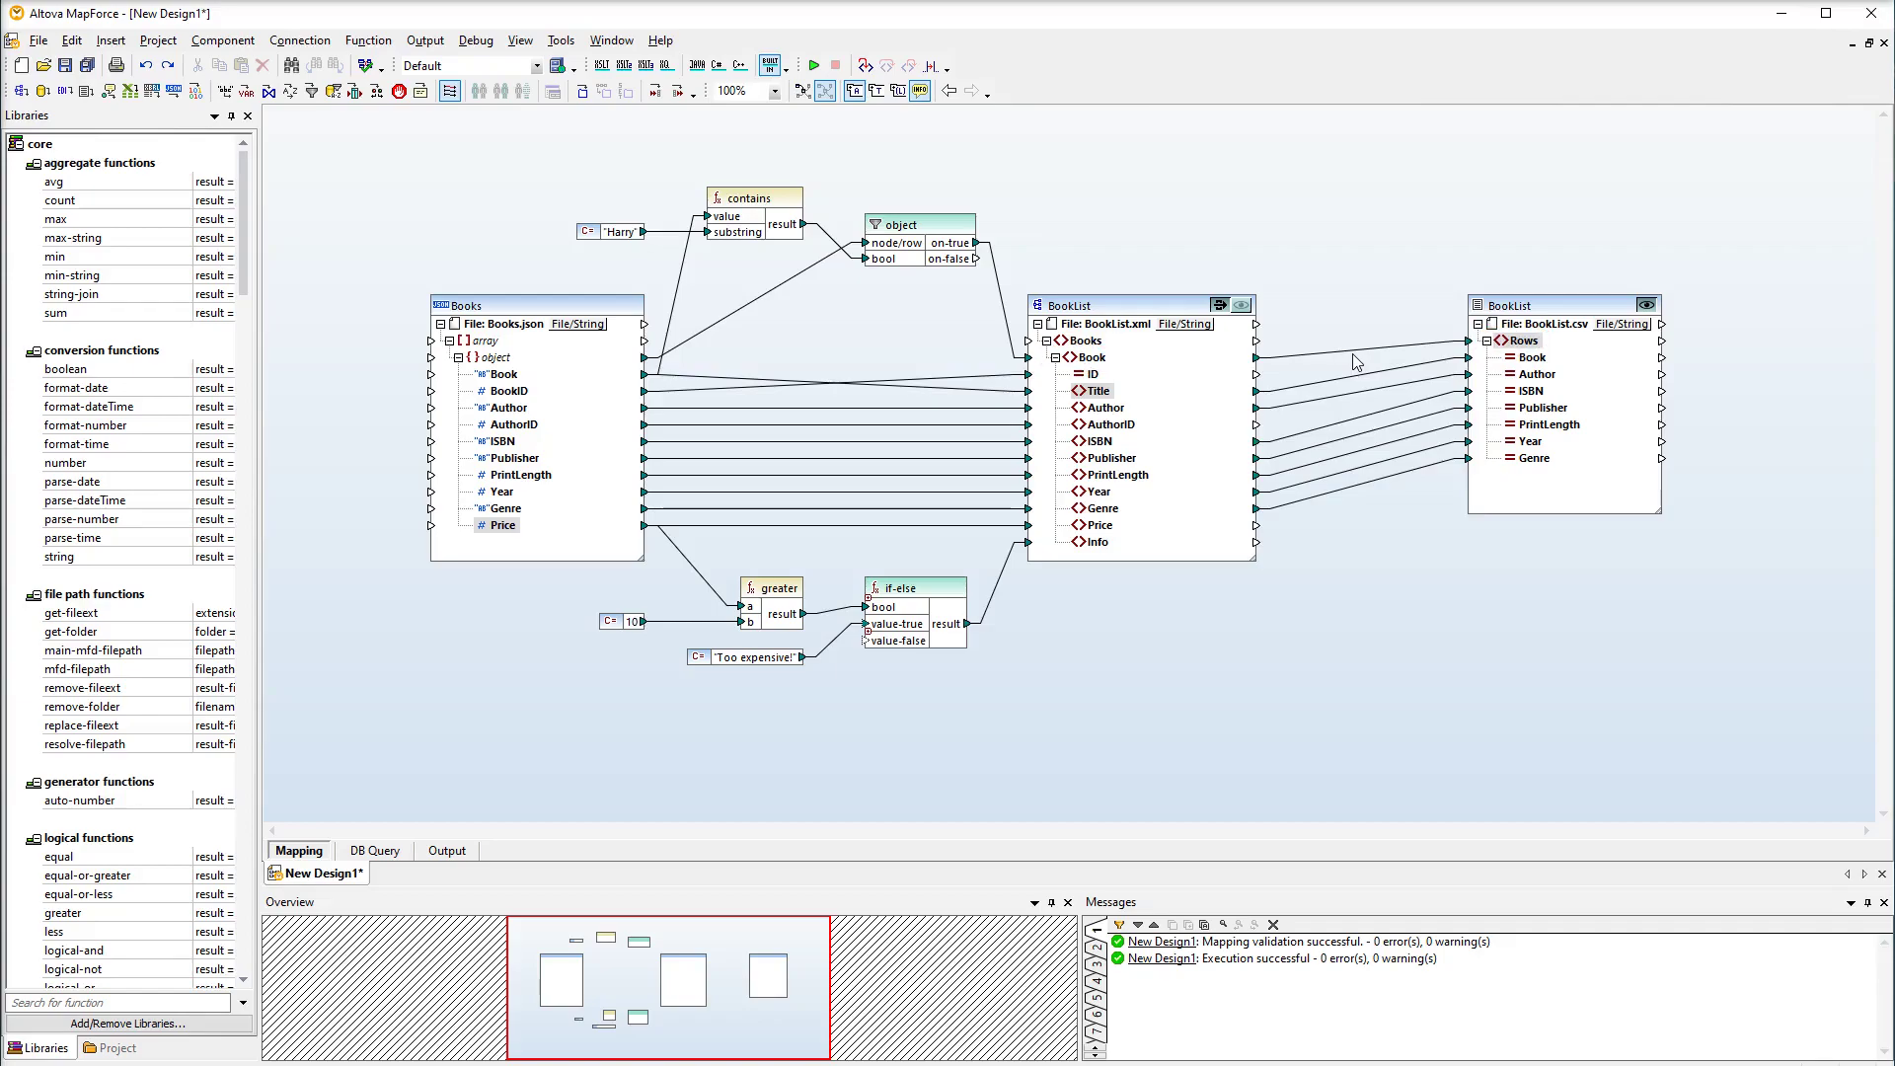
# - Insert a sort on the Book-to-Rows connection keyed on Title, kept in A-to-Z order
pyautogui.rightClick(1352, 353)
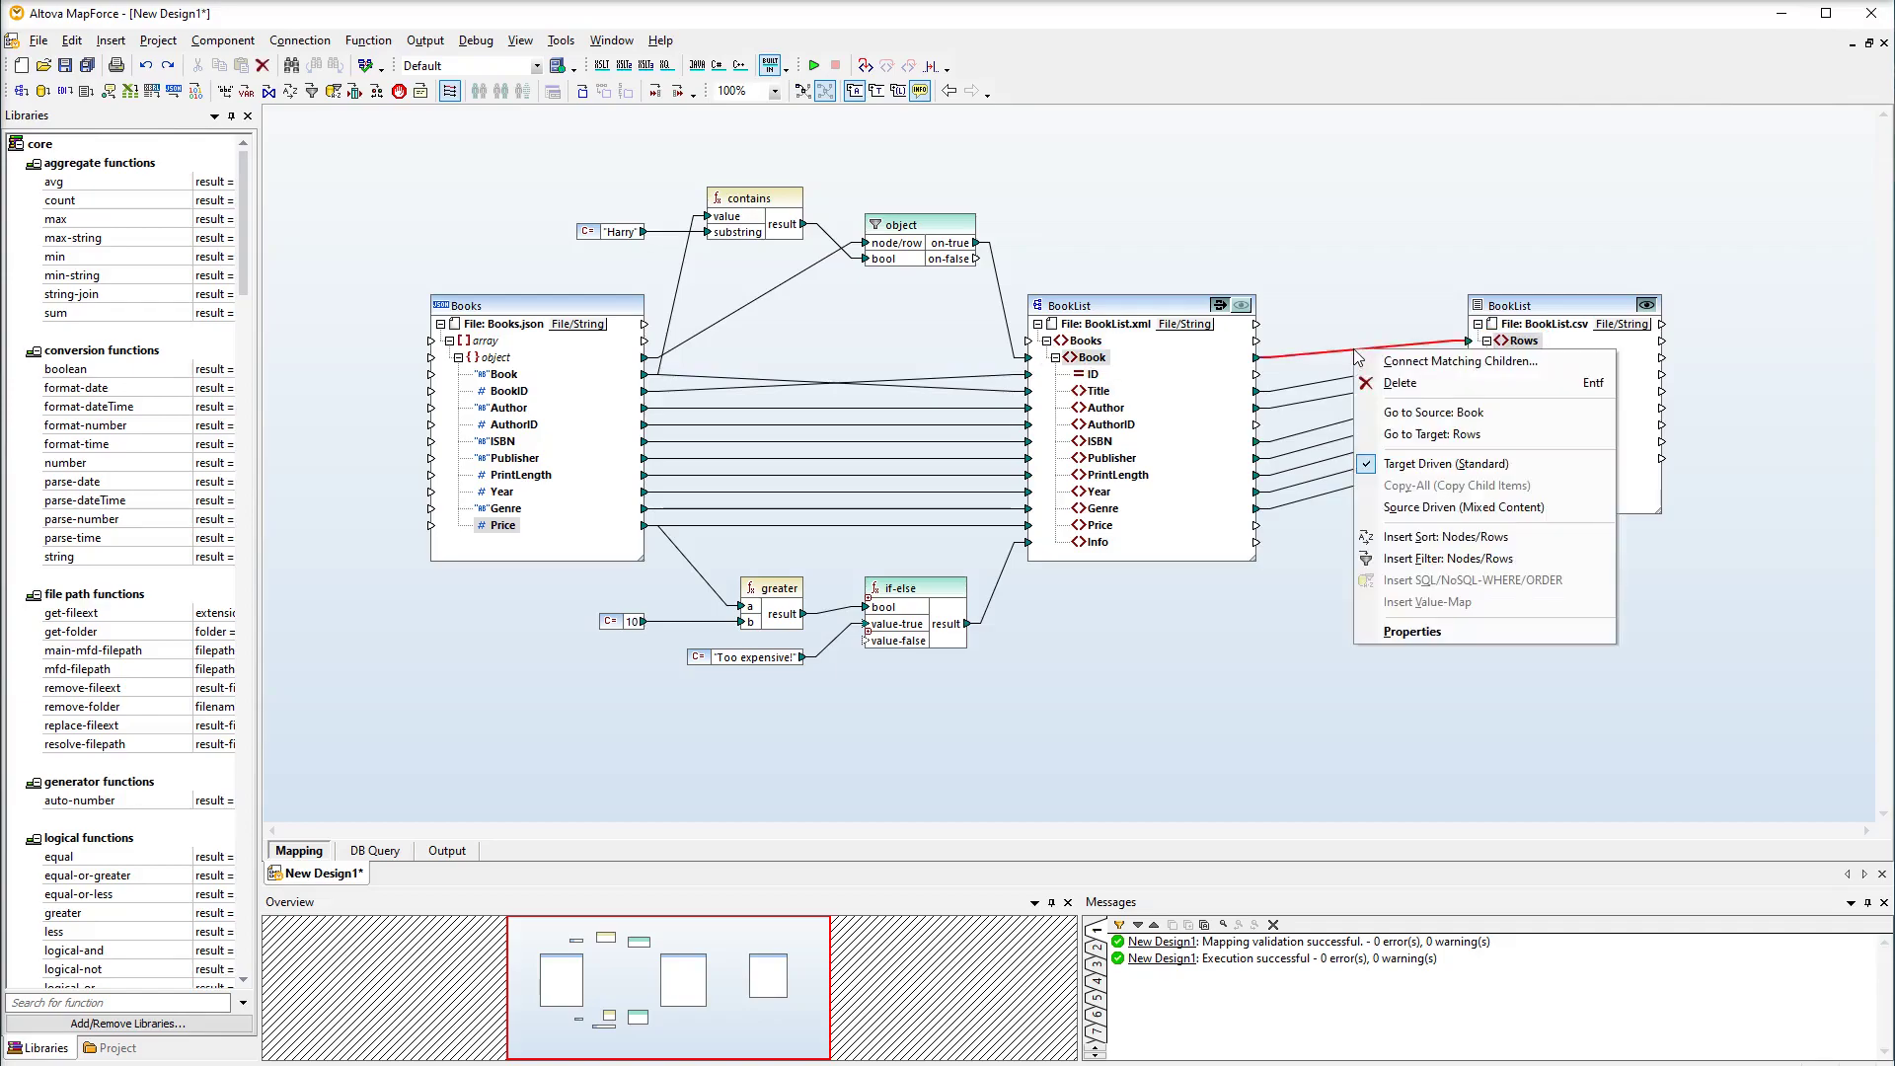
pyautogui.click(1535, 537)
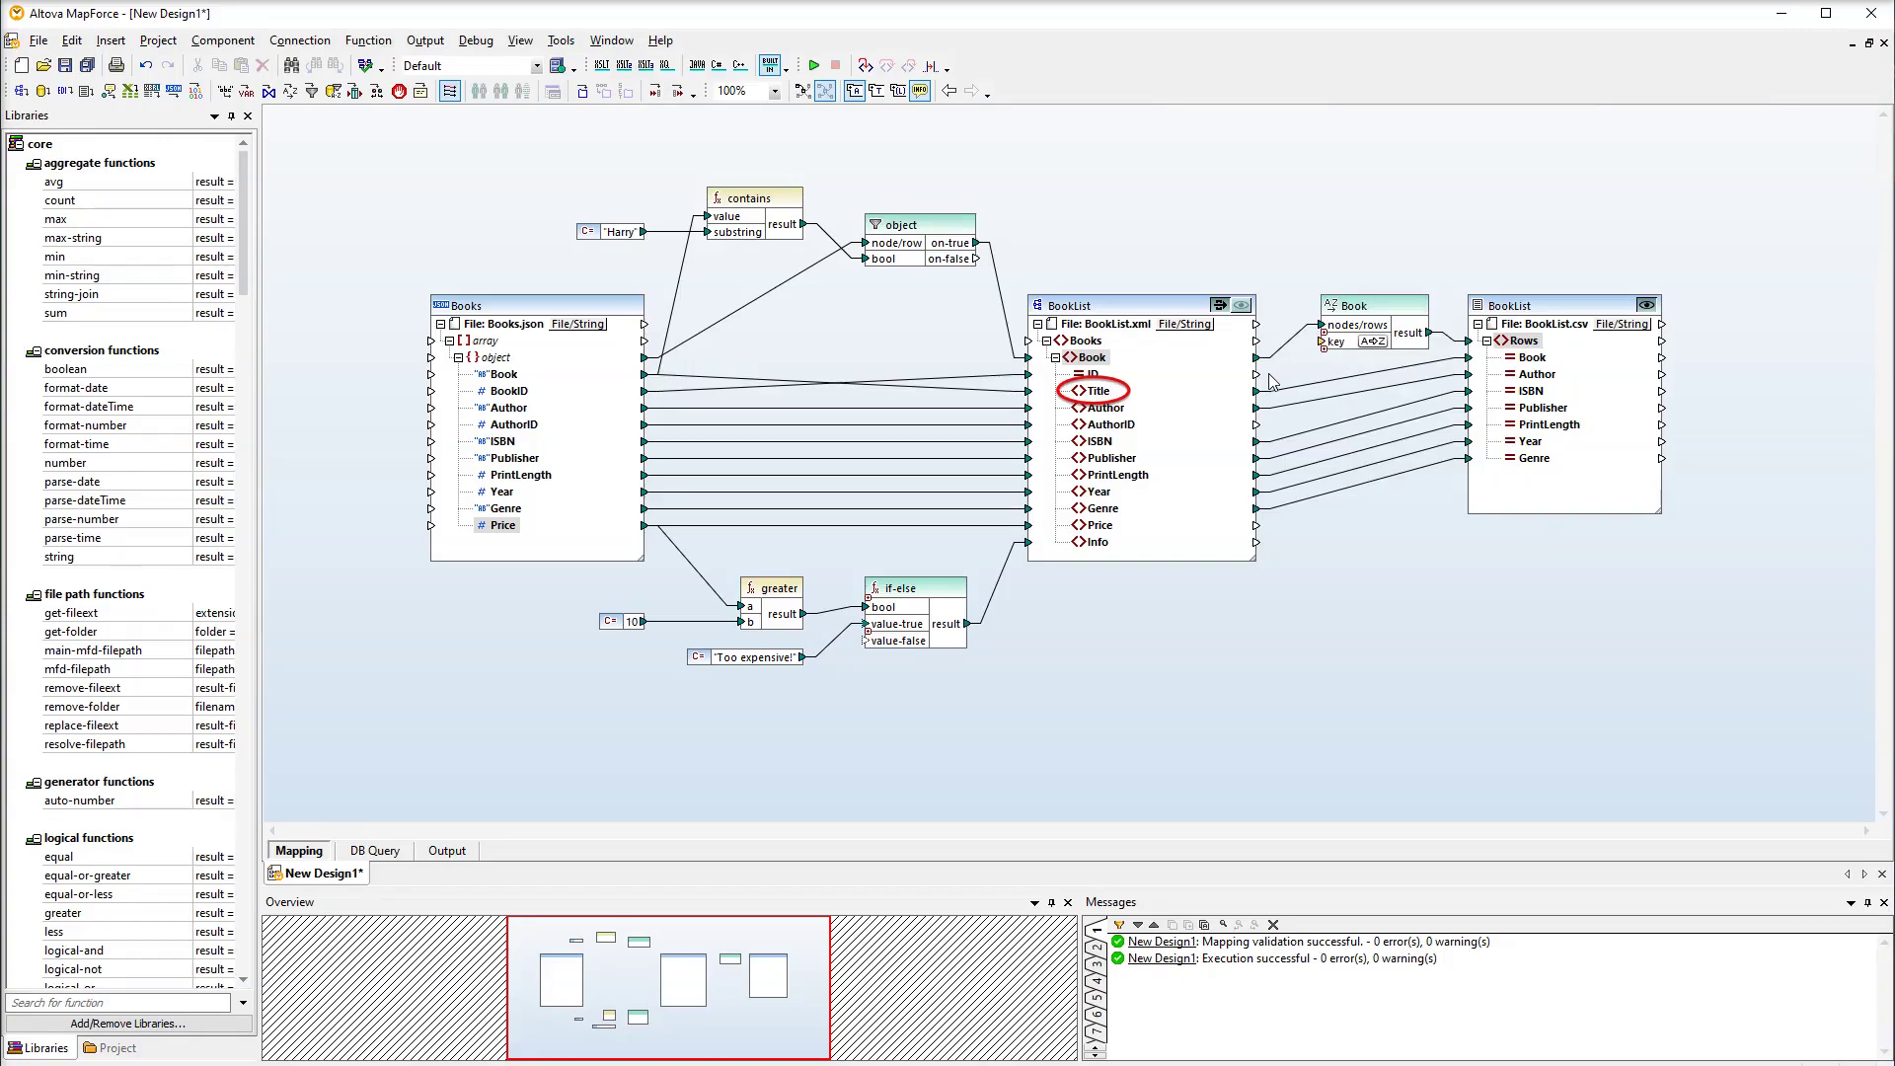
pyautogui.moveTo(1258, 391); pyautogui.dragTo(1326, 343)
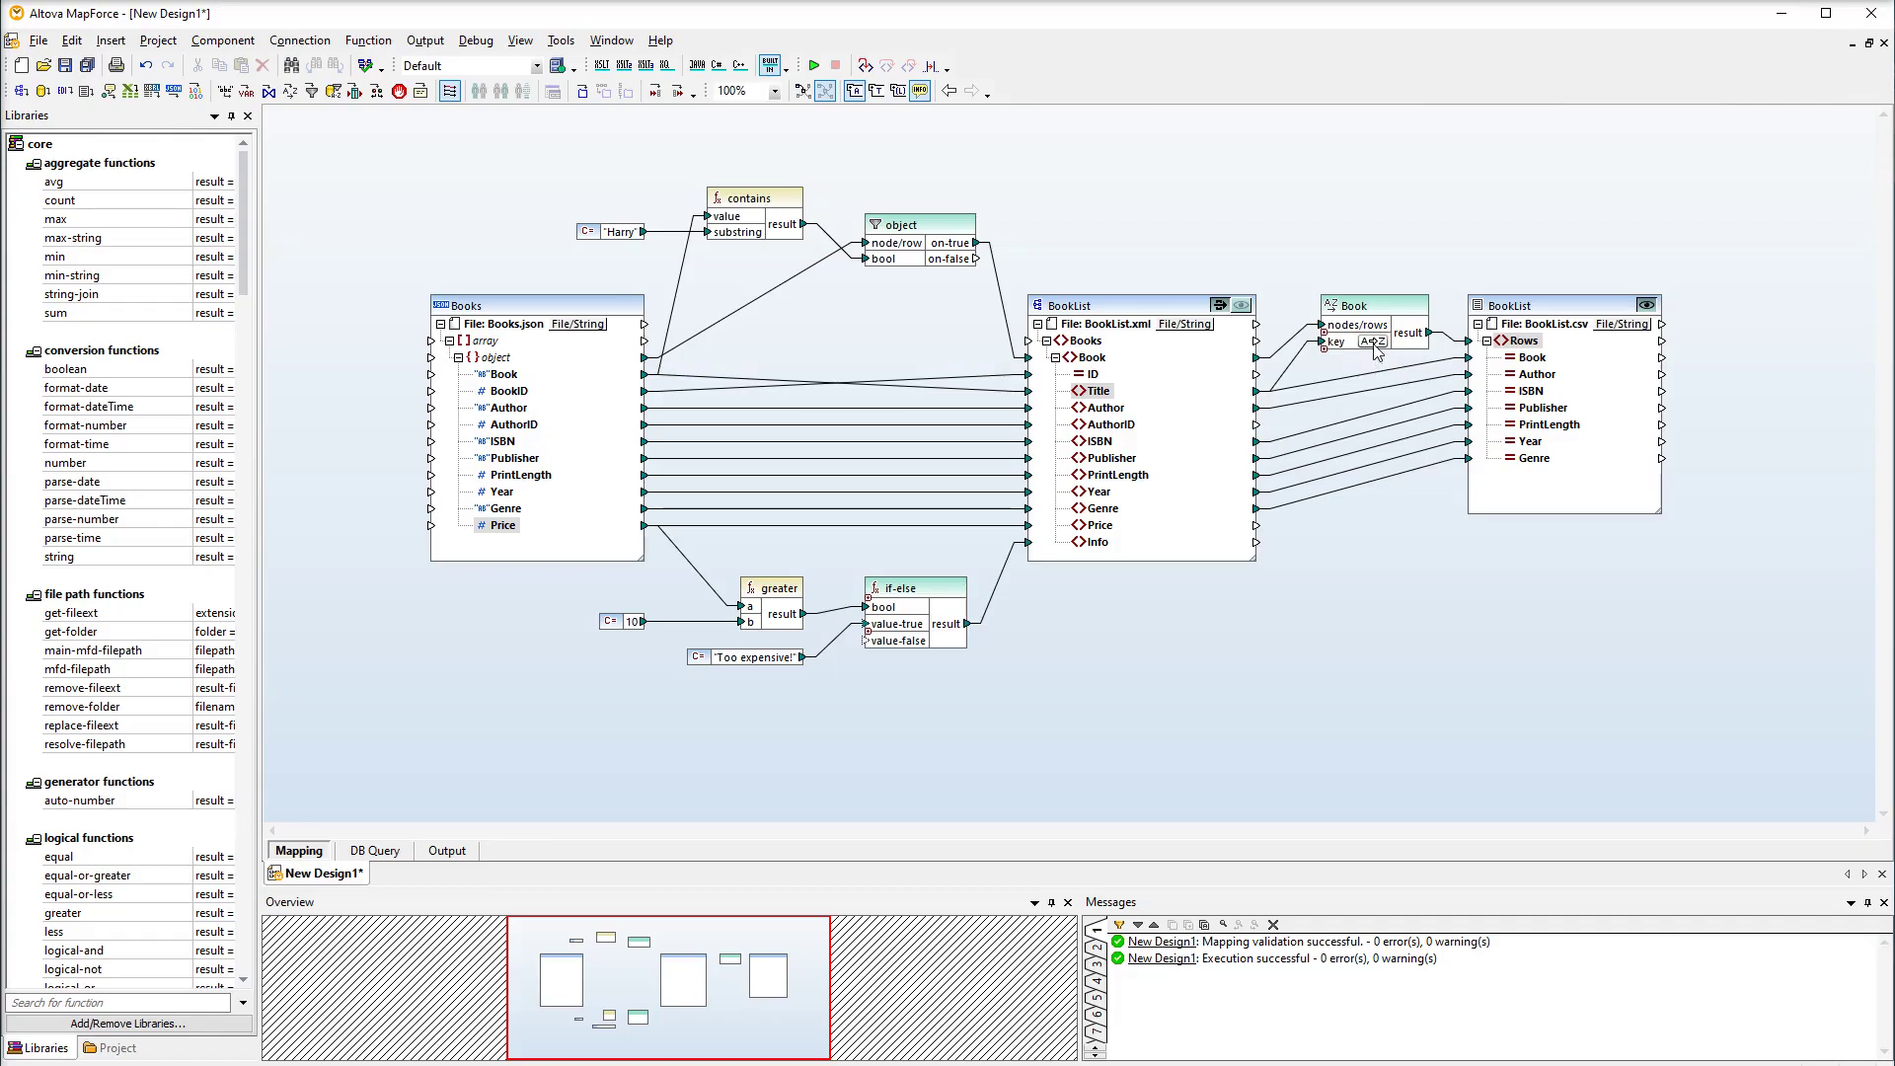
pyautogui.click(1376, 344)
pyautogui.click(1375, 342)
# - Preview BookList.csv output, with book rows sorted alphabetically by title, Harry Potter first
pyautogui.click(449, 851)
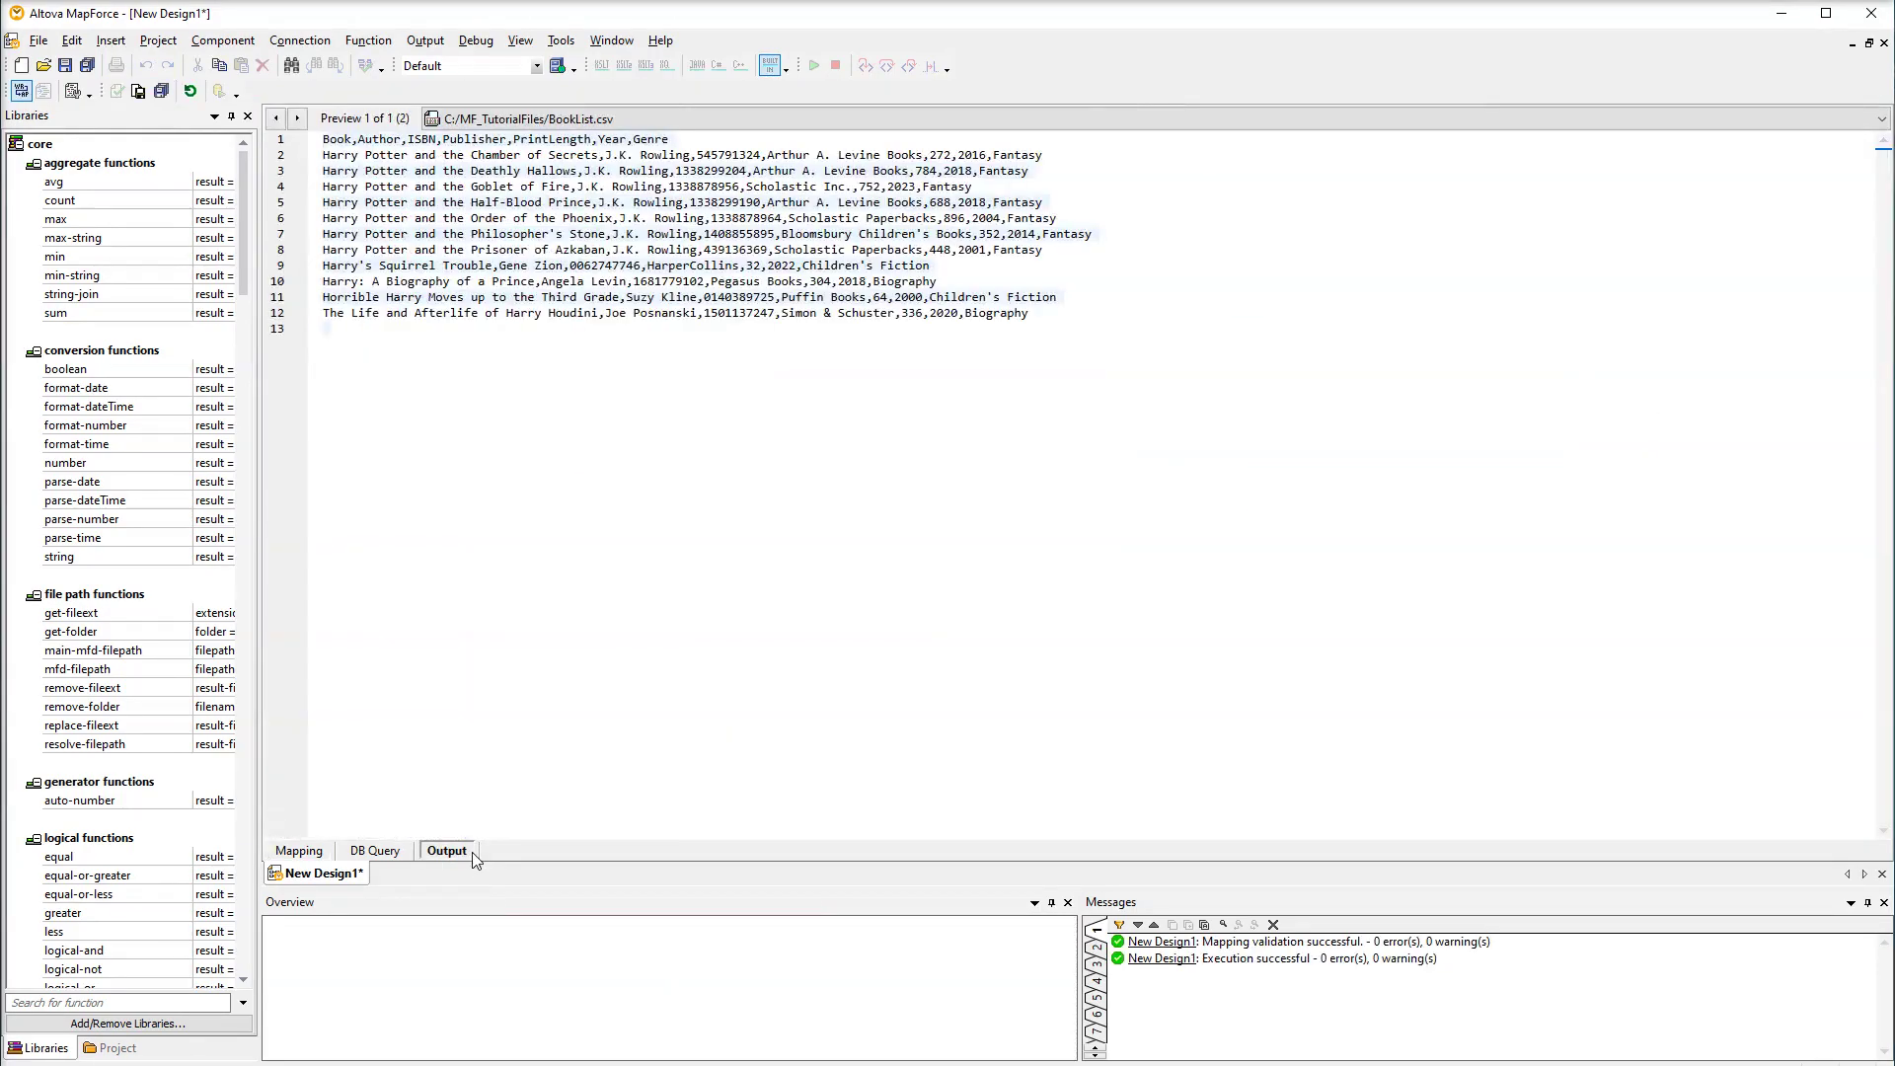